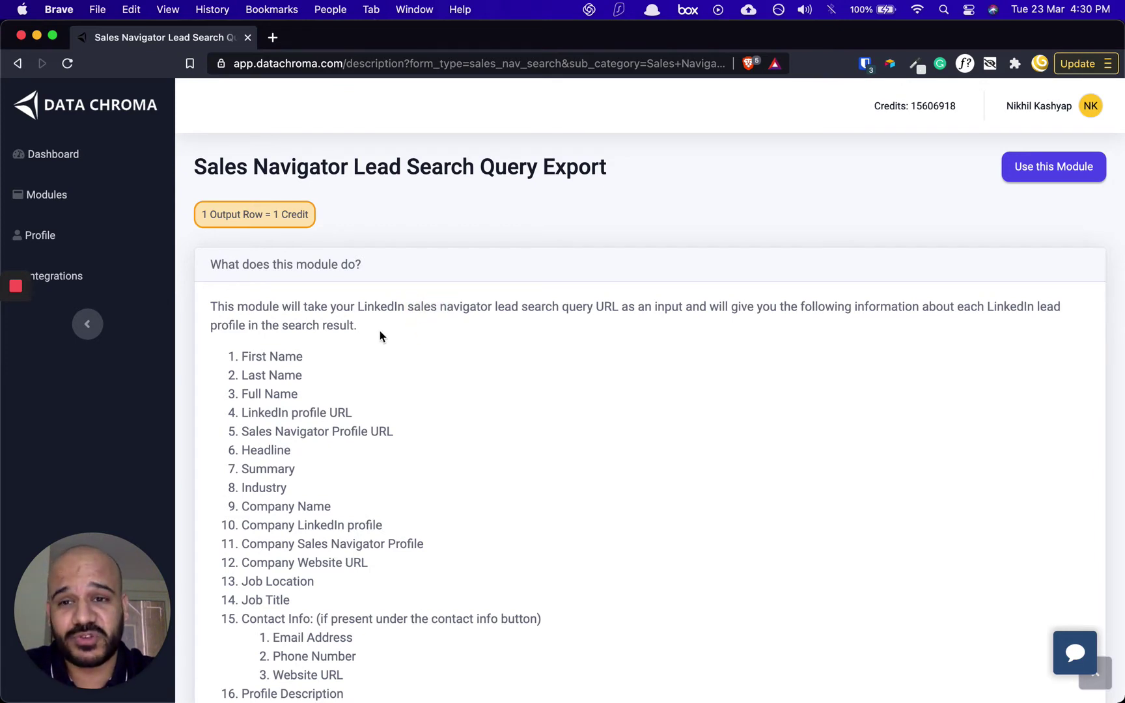
scroll(380, 336, "down", 2)
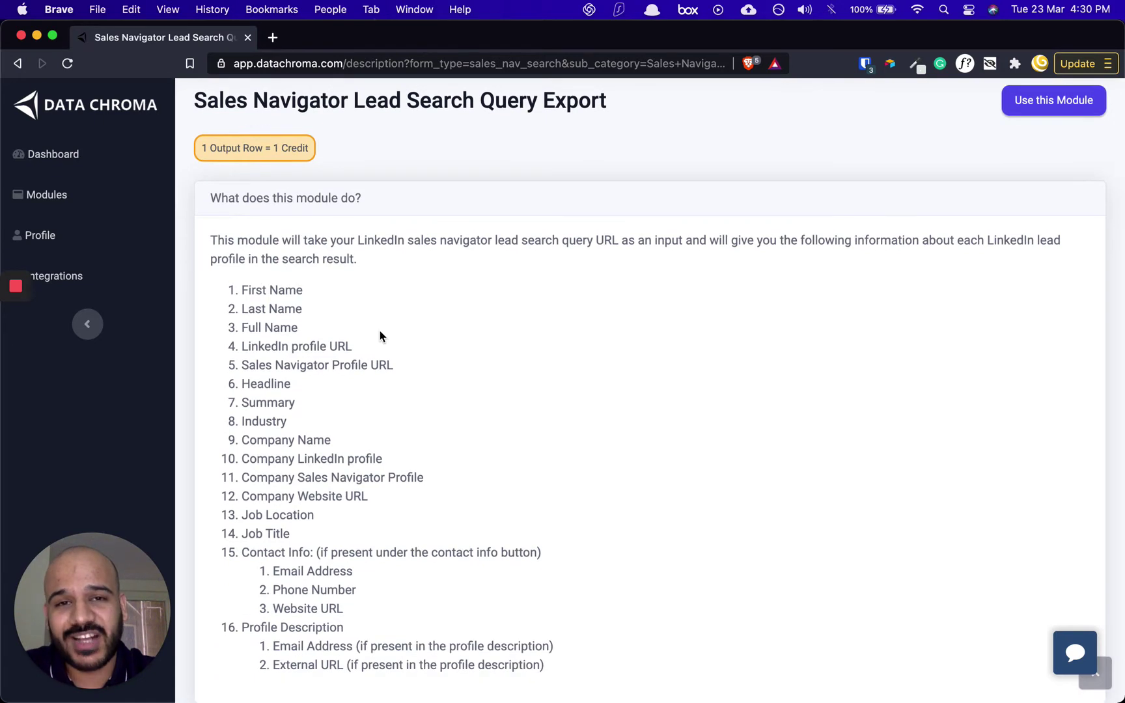
scroll(381, 336, "up", 2)
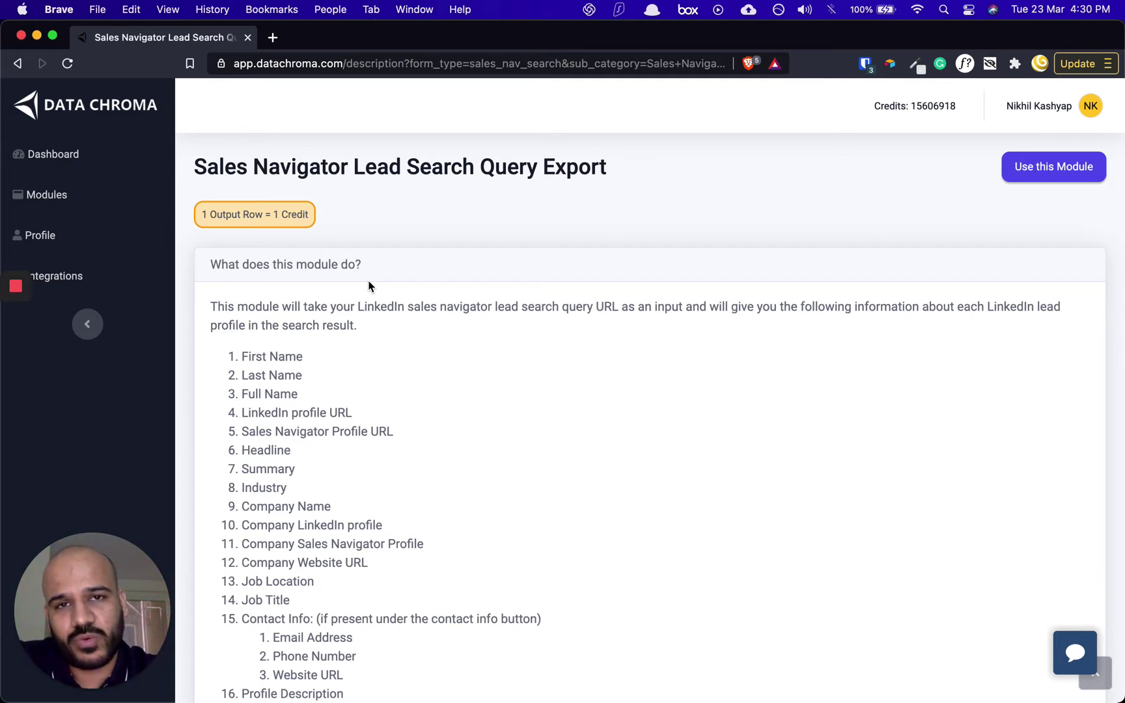
scroll(368, 286, "down", 1)
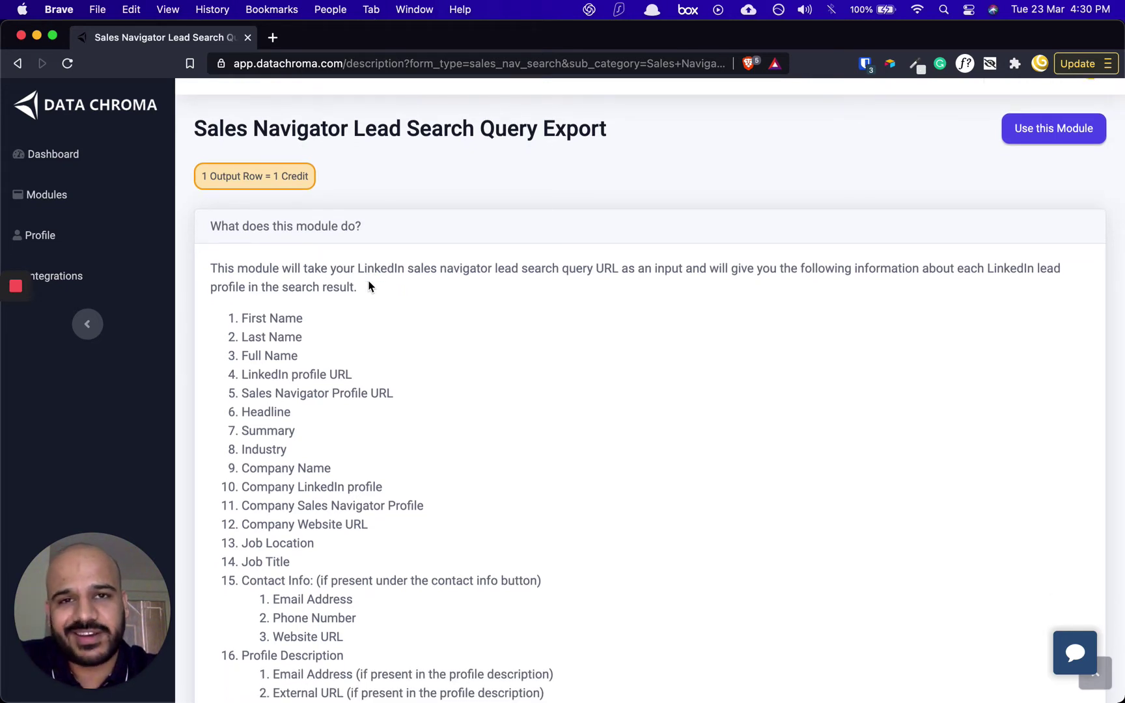
scroll(392, 283, "up", 1)
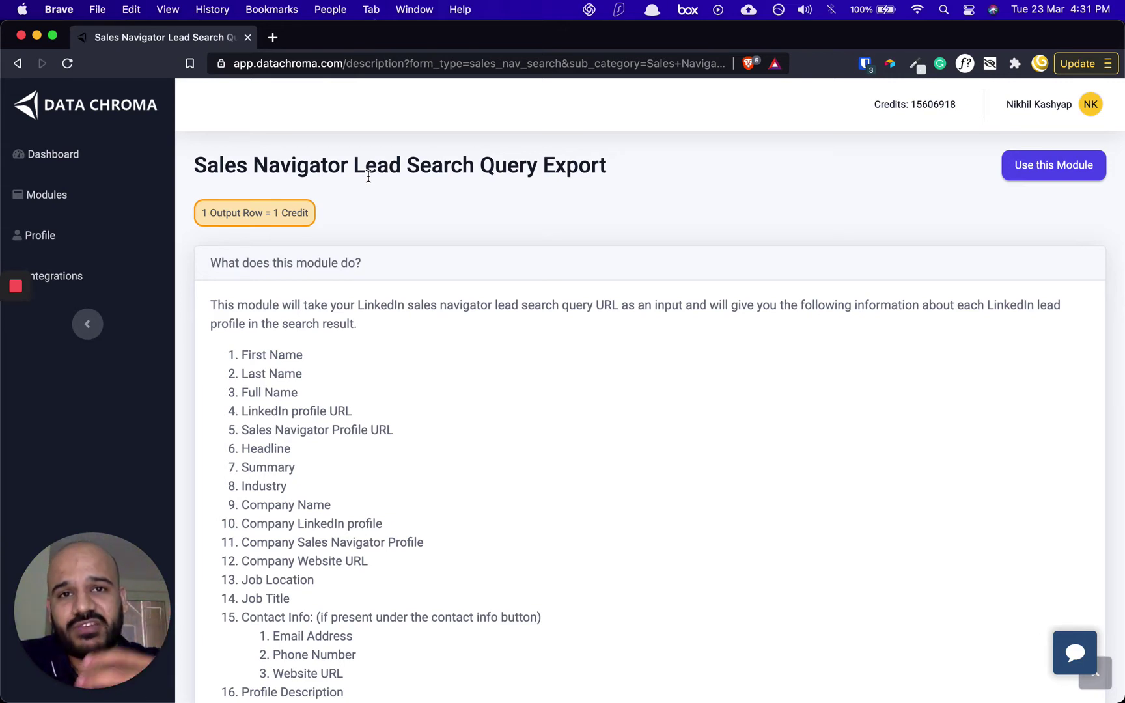
scroll(369, 181, "down", 2)
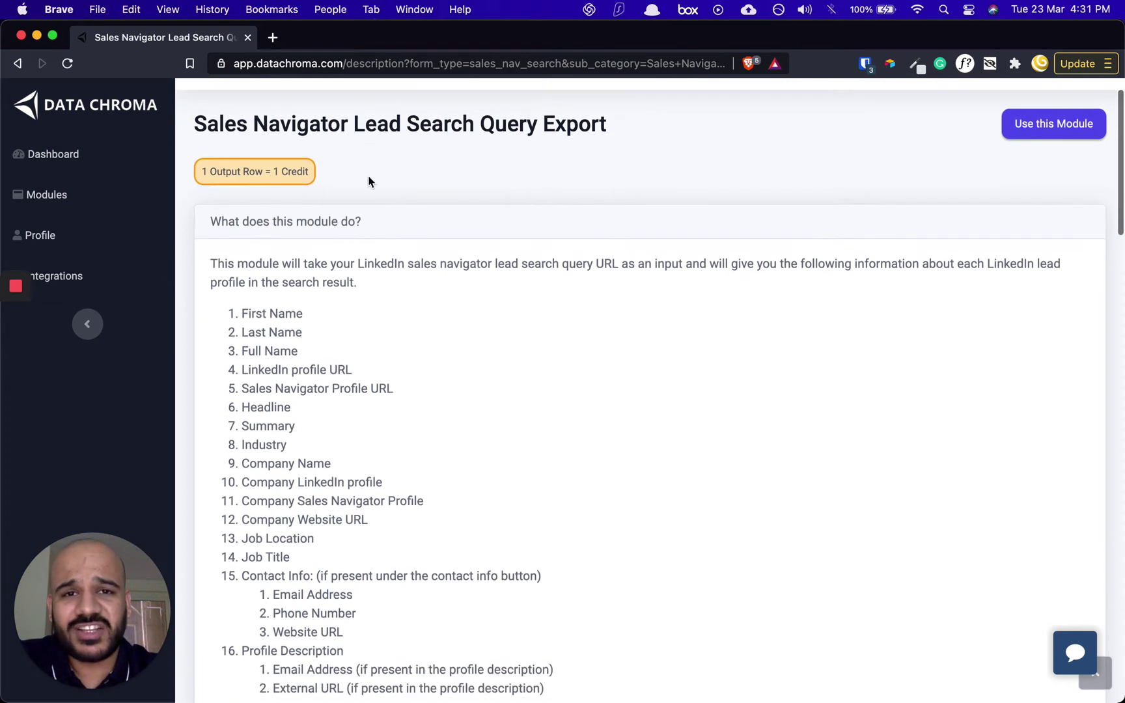
scroll(369, 181, "up", 2)
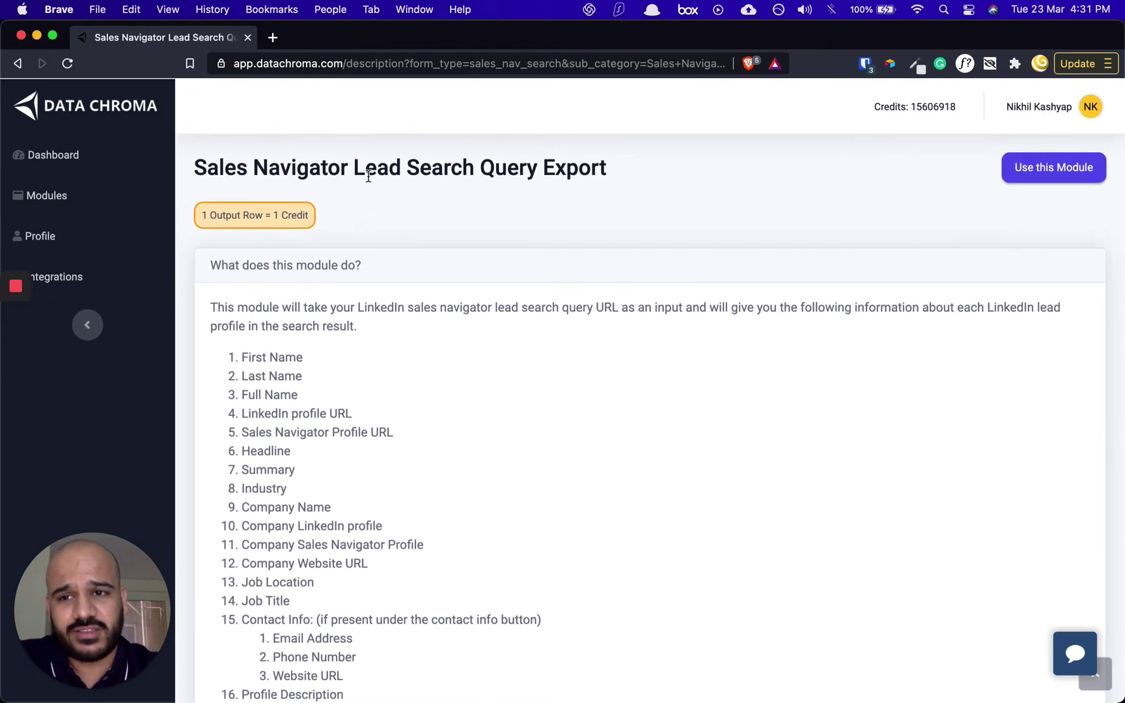
Examine the list of lead profile fields that the Sales Navigator Lead Search Query Export module extracts
scroll(369, 181, "down", 3)
scroll(247, 311, "down", 2)
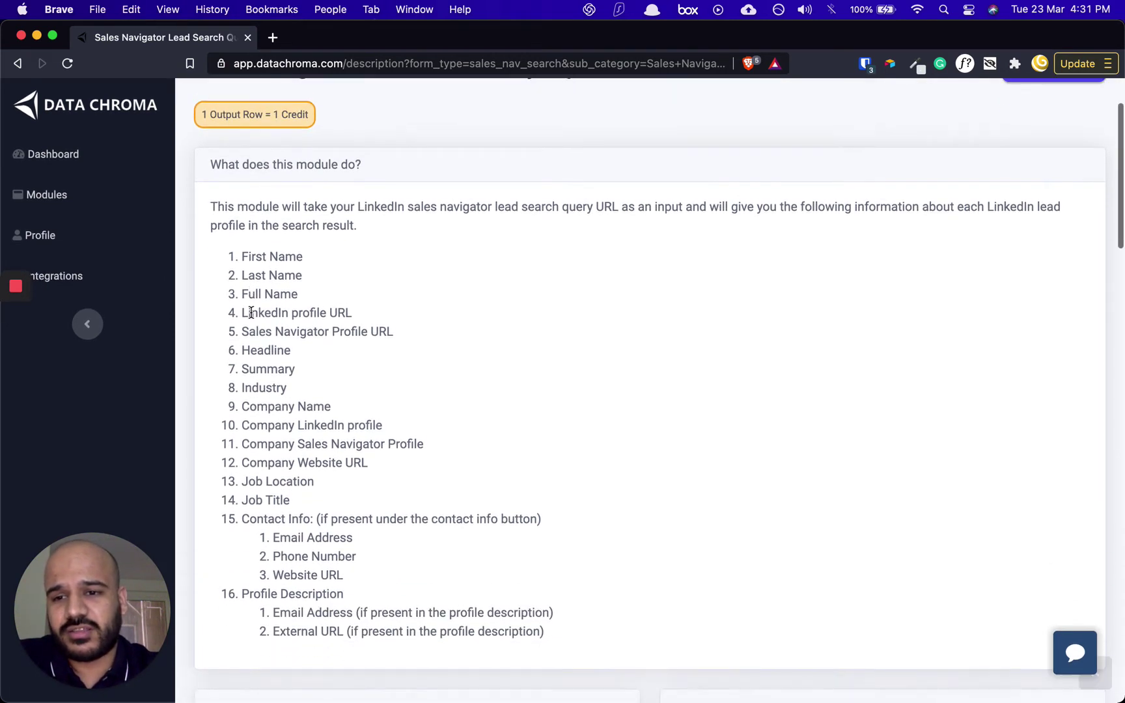
left_click_drag(244, 250, 344, 410)
left_click(352, 414)
scroll(352, 414, "down", 2)
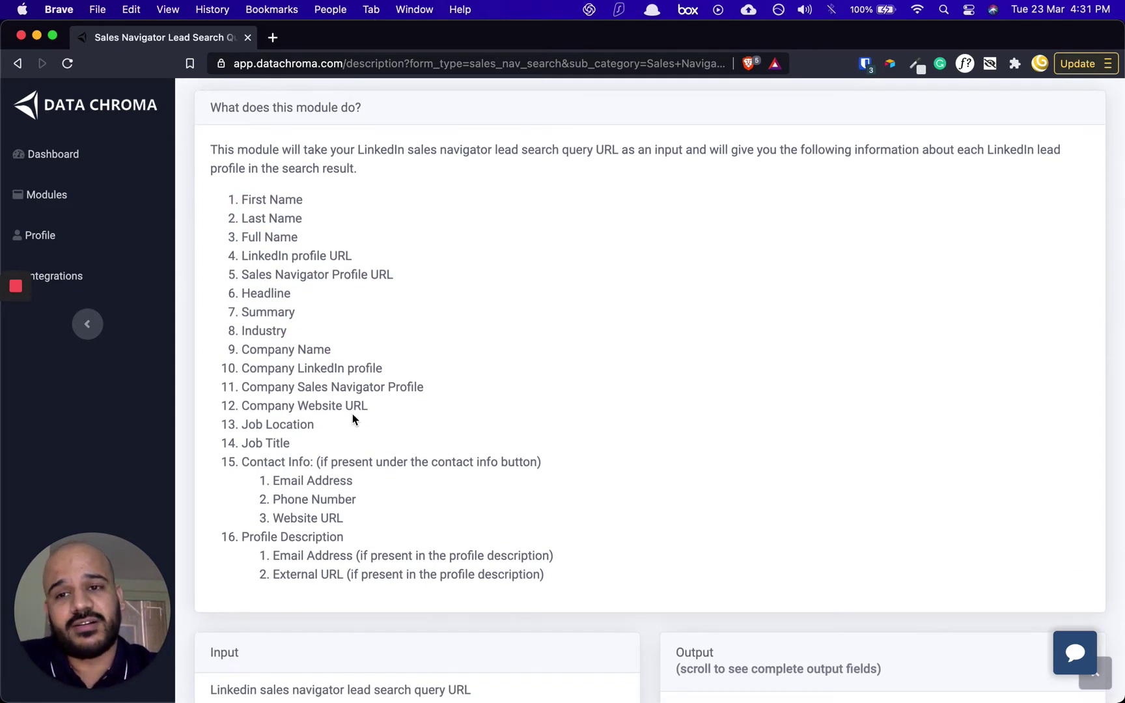
scroll(352, 414, "up", 5)
scroll(352, 414, "down", 5)
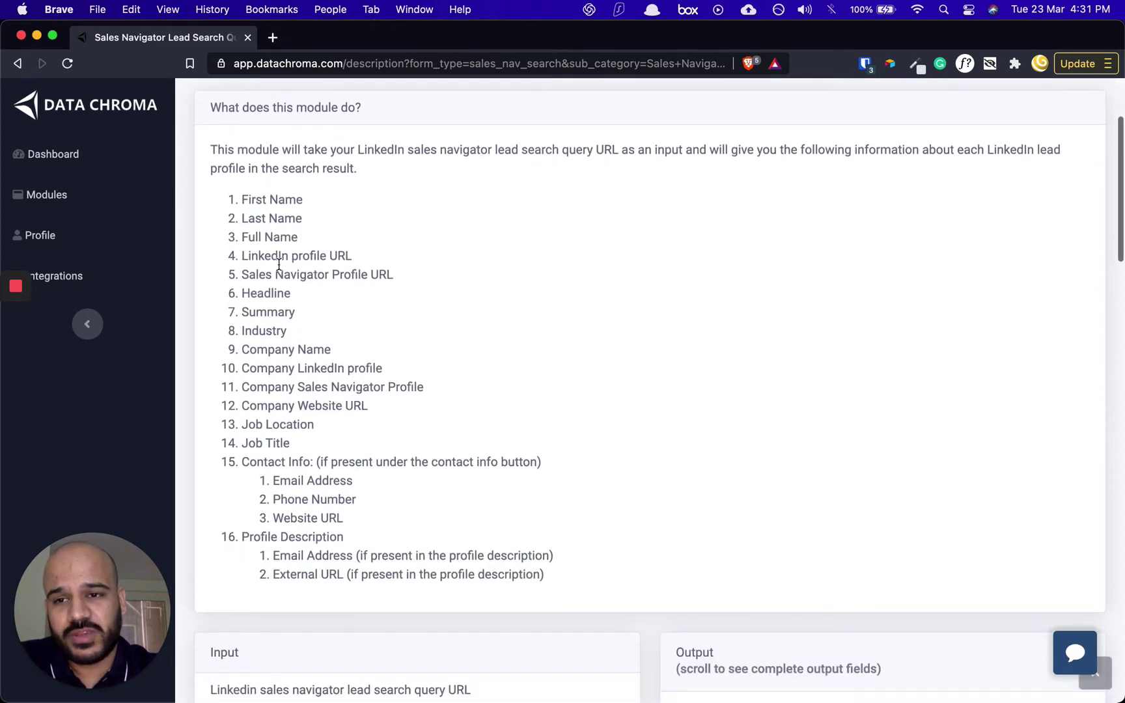
left_click_drag(241, 197, 360, 509)
left_click(419, 511)
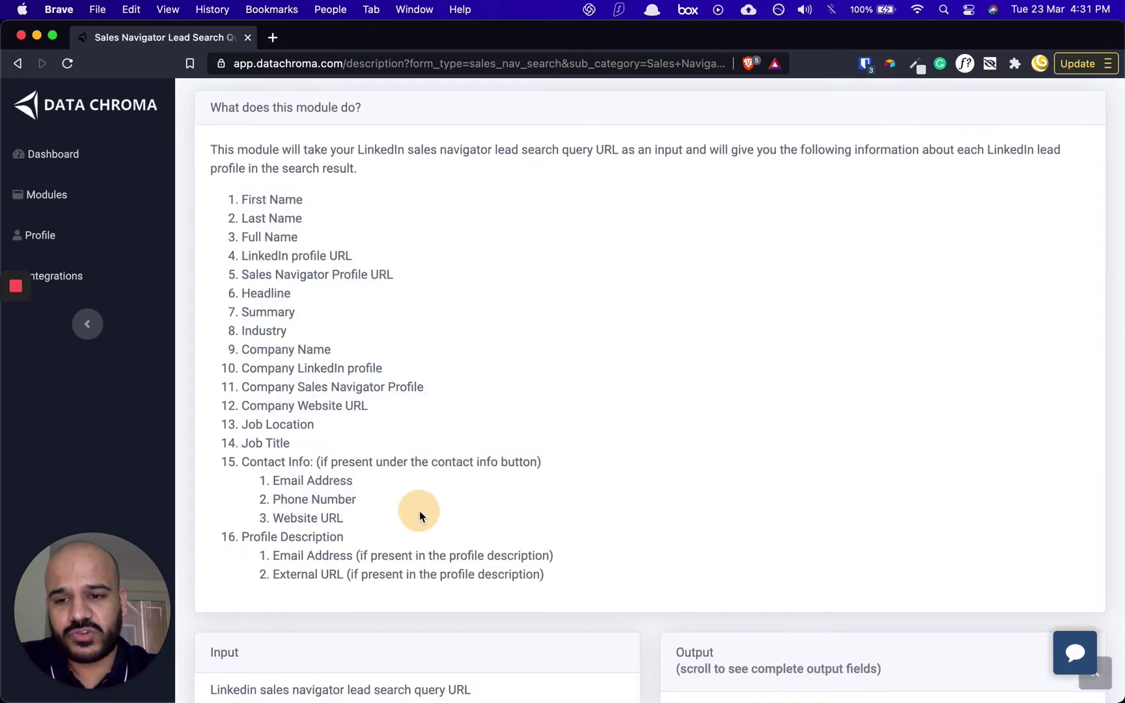
Review the module's required inputs, its output fields and the instructions for setting it up
scroll(419, 510, "down", 6)
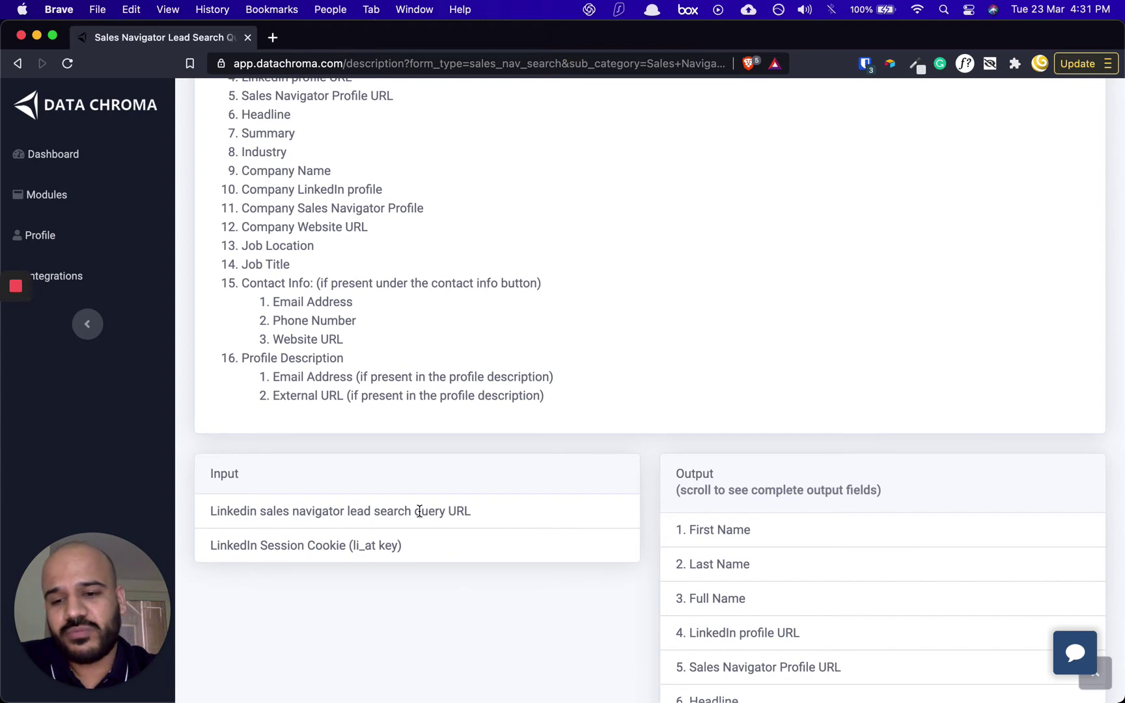
left_click_drag(172, 581, 1100, 597)
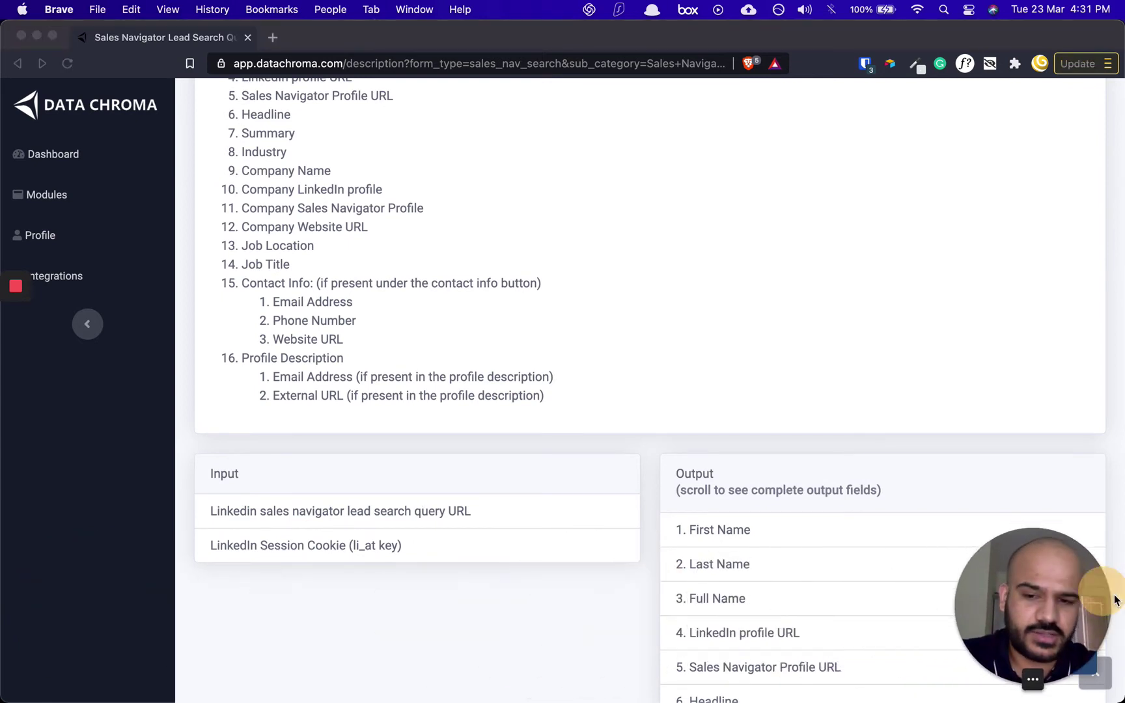
scroll(472, 528, "down", 2)
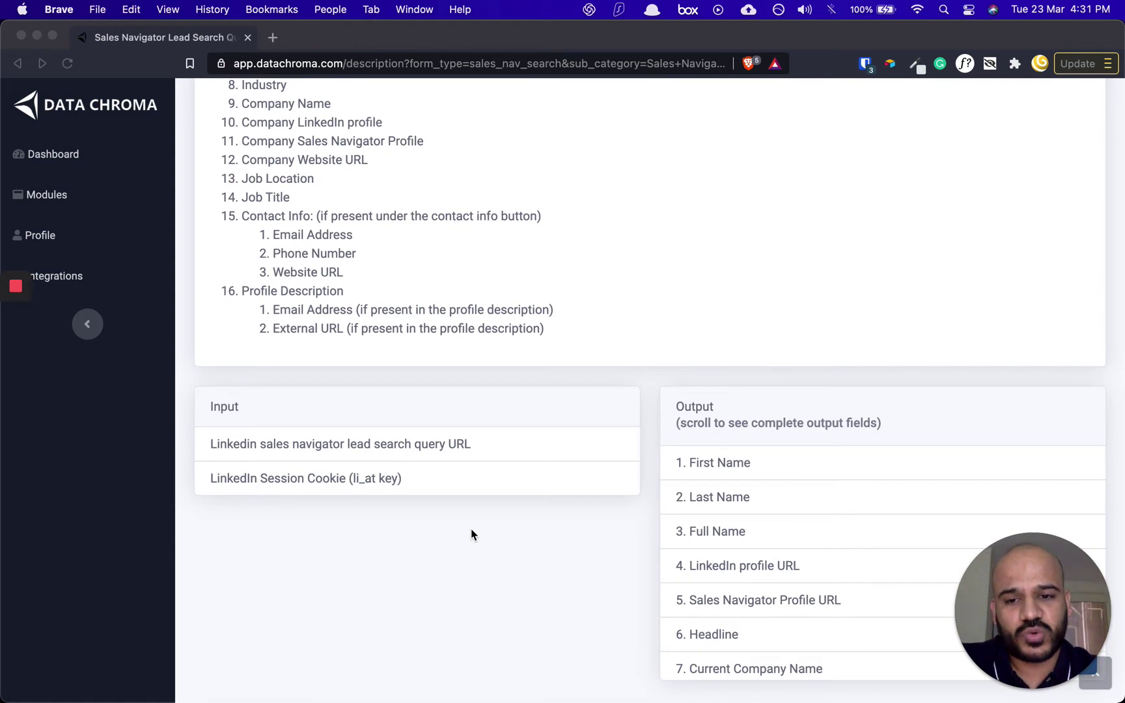
scroll(471, 530, "down", 2)
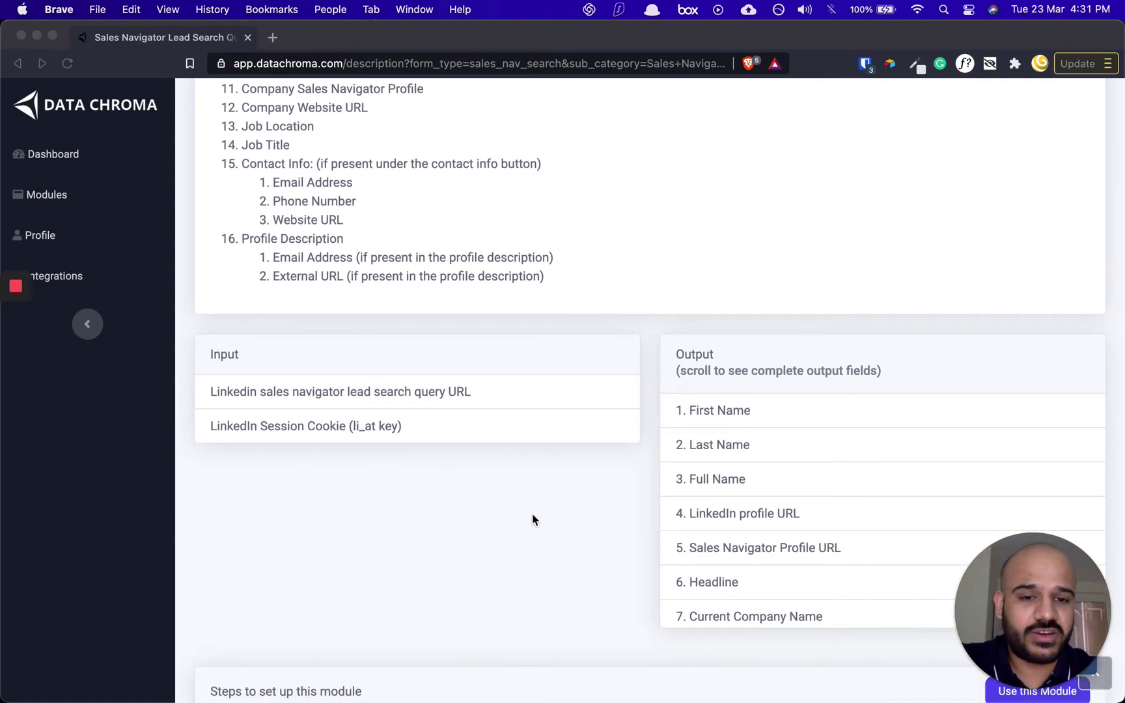
scroll(532, 519, "down", 3)
scroll(742, 407, "down", 5)
scroll(741, 408, "up", 3)
scroll(741, 407, "up", 3)
scroll(459, 450, "down", 4)
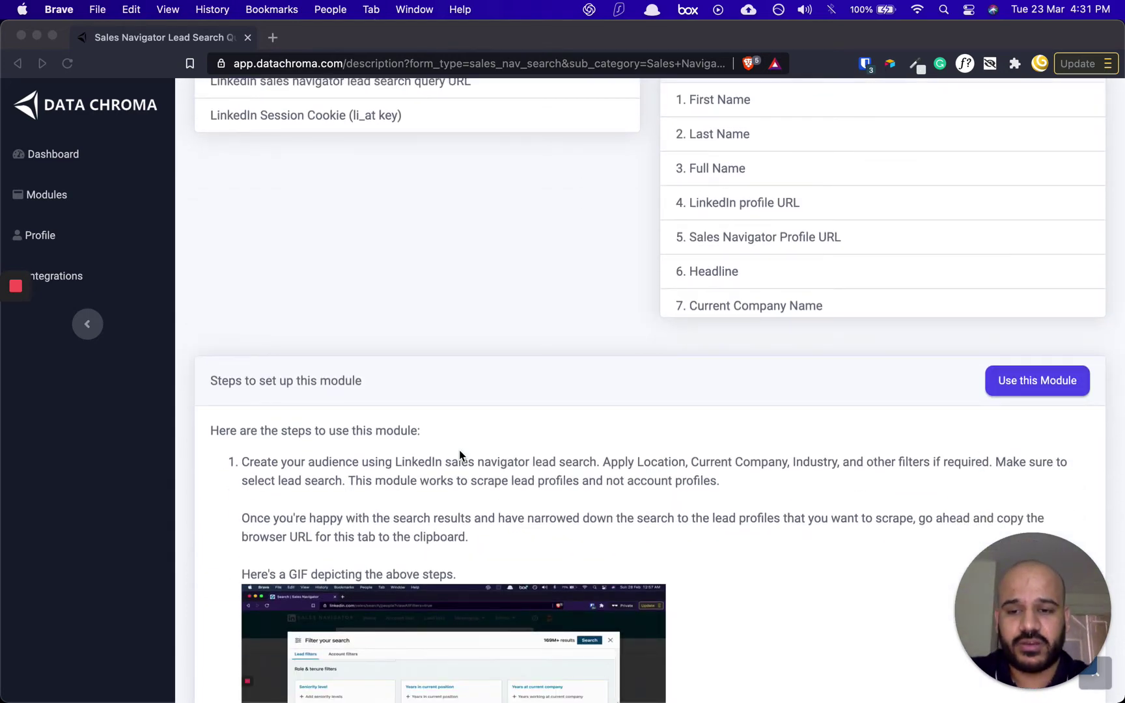
scroll(459, 454, "down", 3)
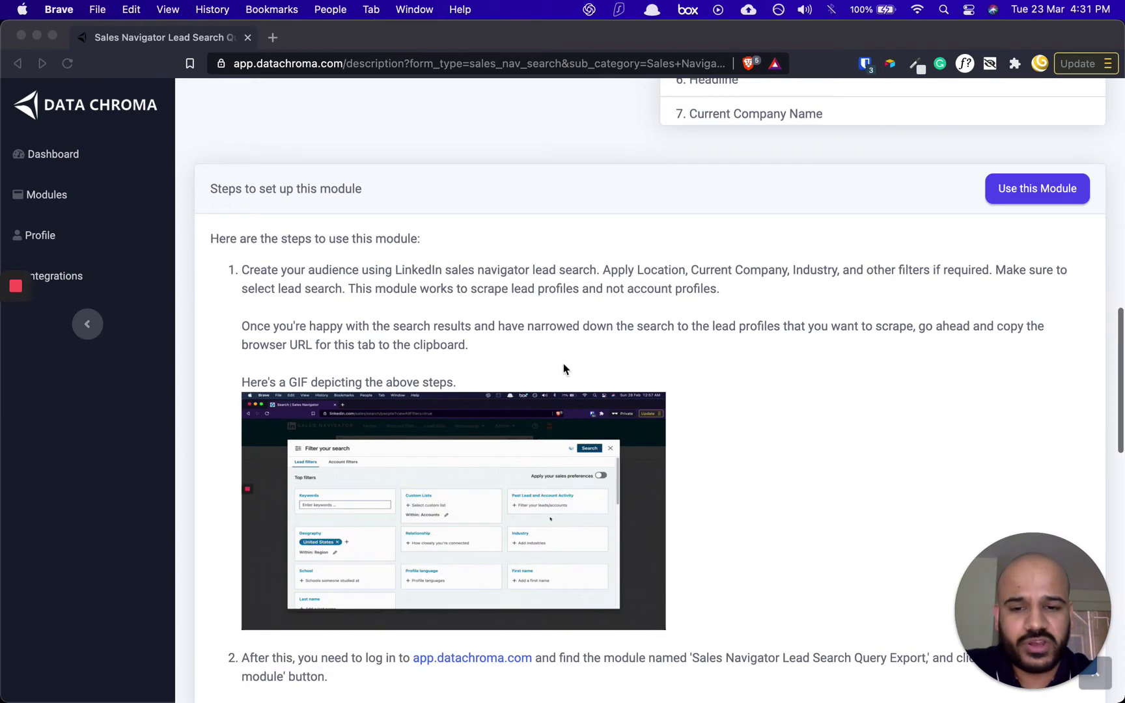
scroll(675, 335, "down", 12)
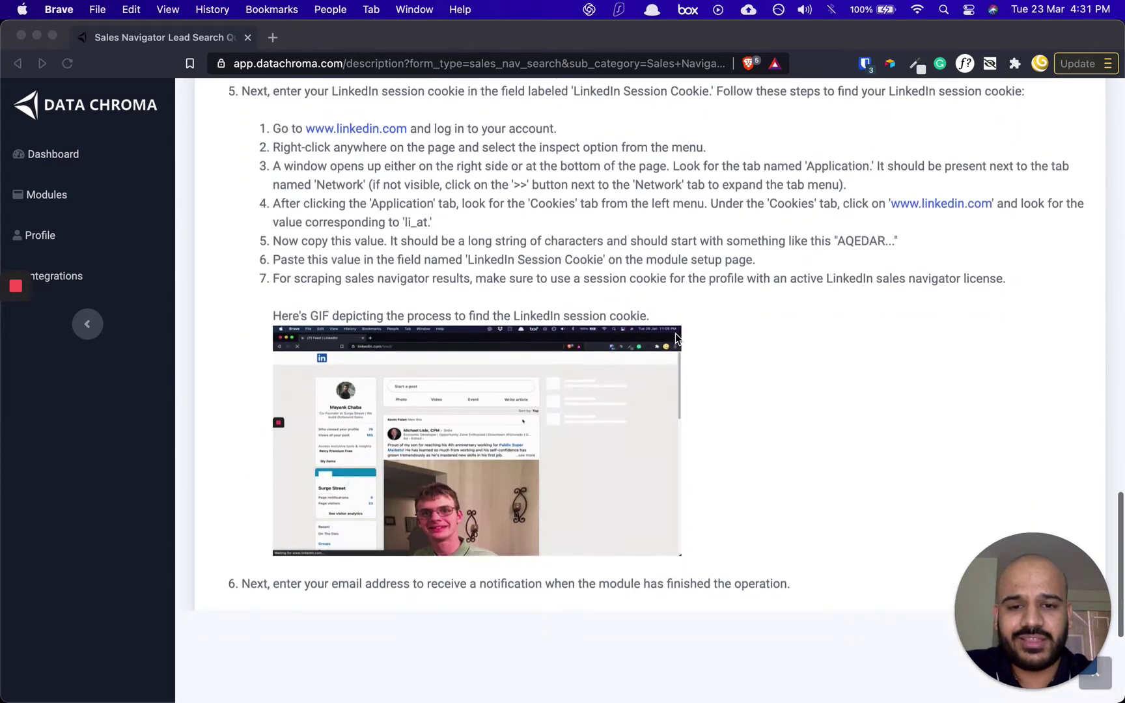
scroll(675, 335, "down", 5)
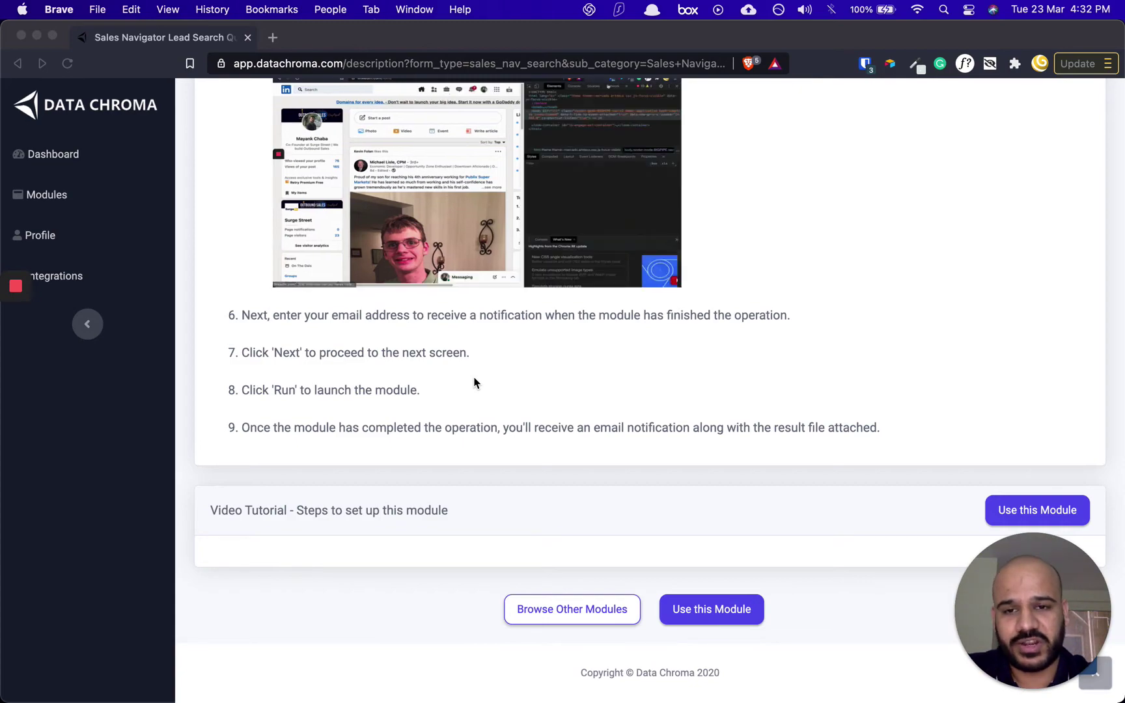
left_click(612, 464)
Open the configuration form of the Sales Navigator Lead Search Query Export module
scroll(612, 464, "up", 15)
scroll(903, 340, "up", 15)
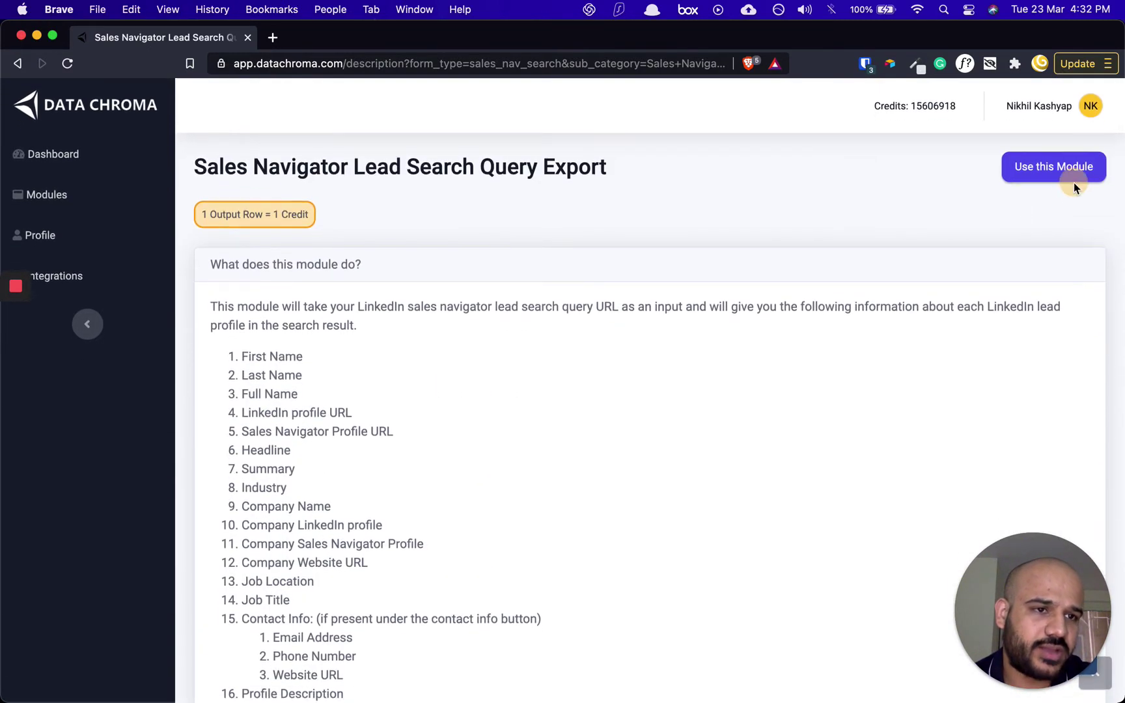
left_click(1055, 171)
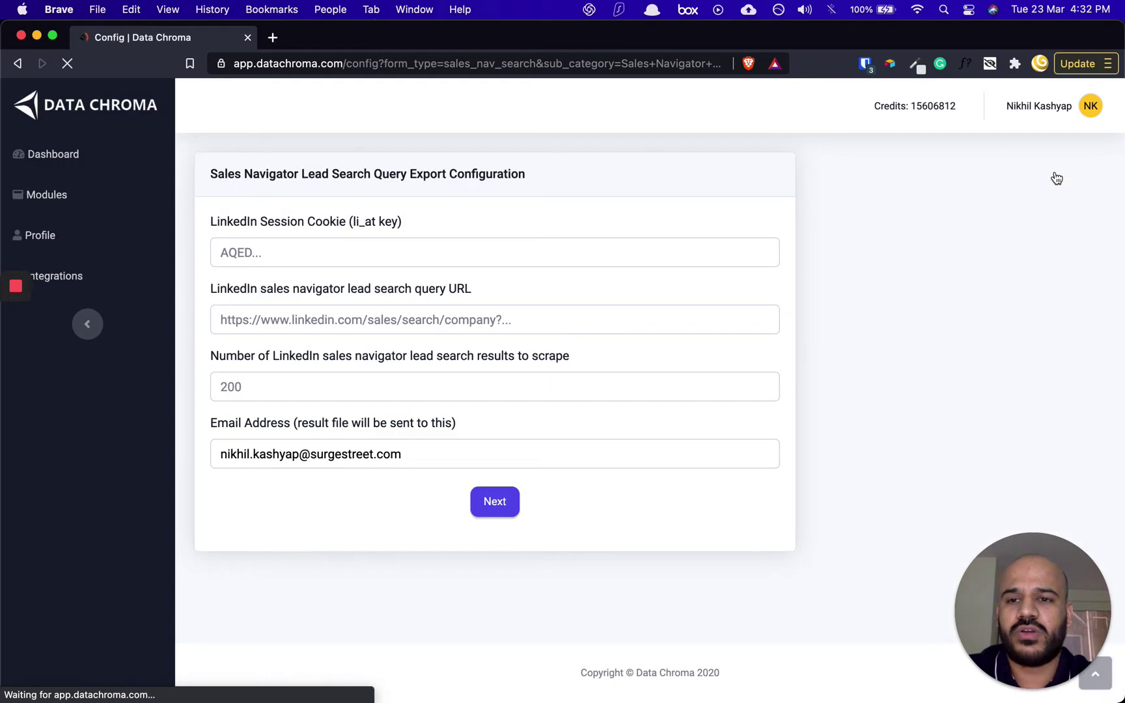
left_click(506, 245)
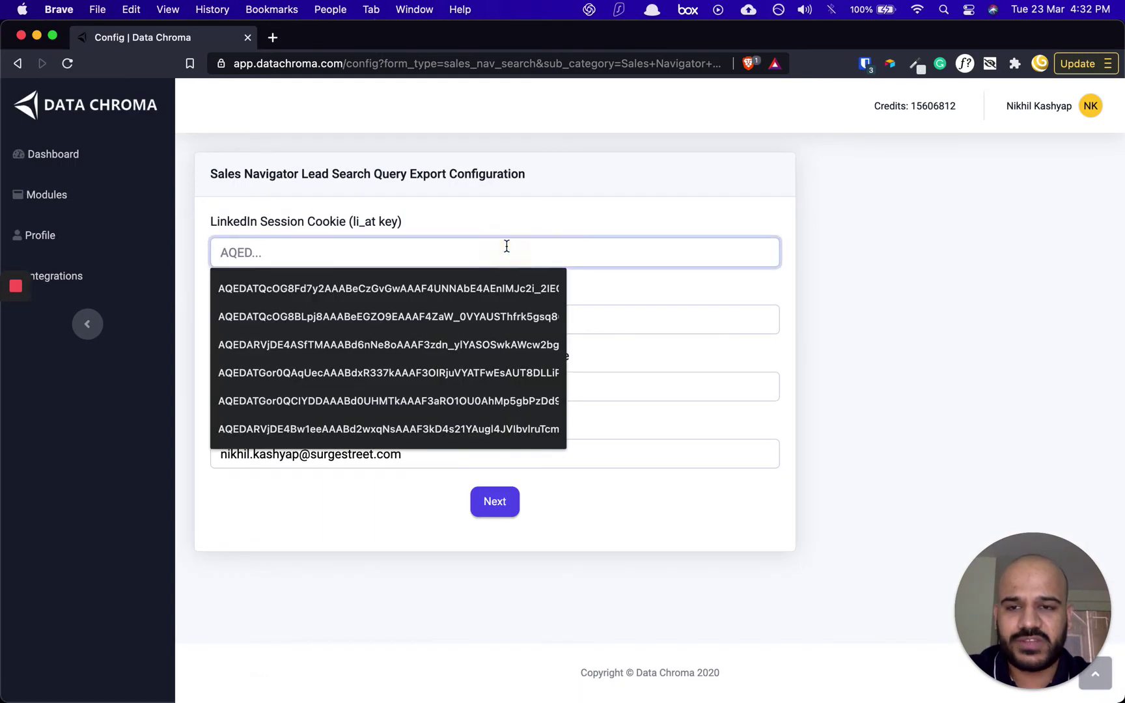
Open Sales Navigator by way of linkedin.com in a new tab and close the LinkedIn feed tab
key("super+t")
type("linkedin.com")
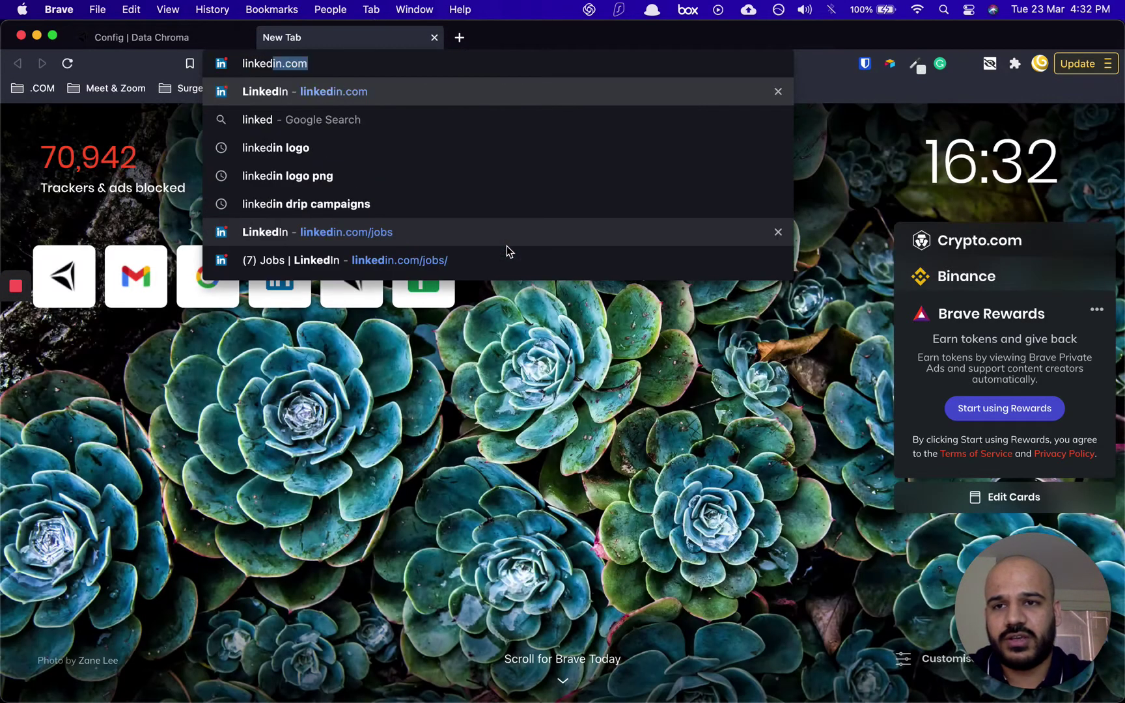
key("Return")
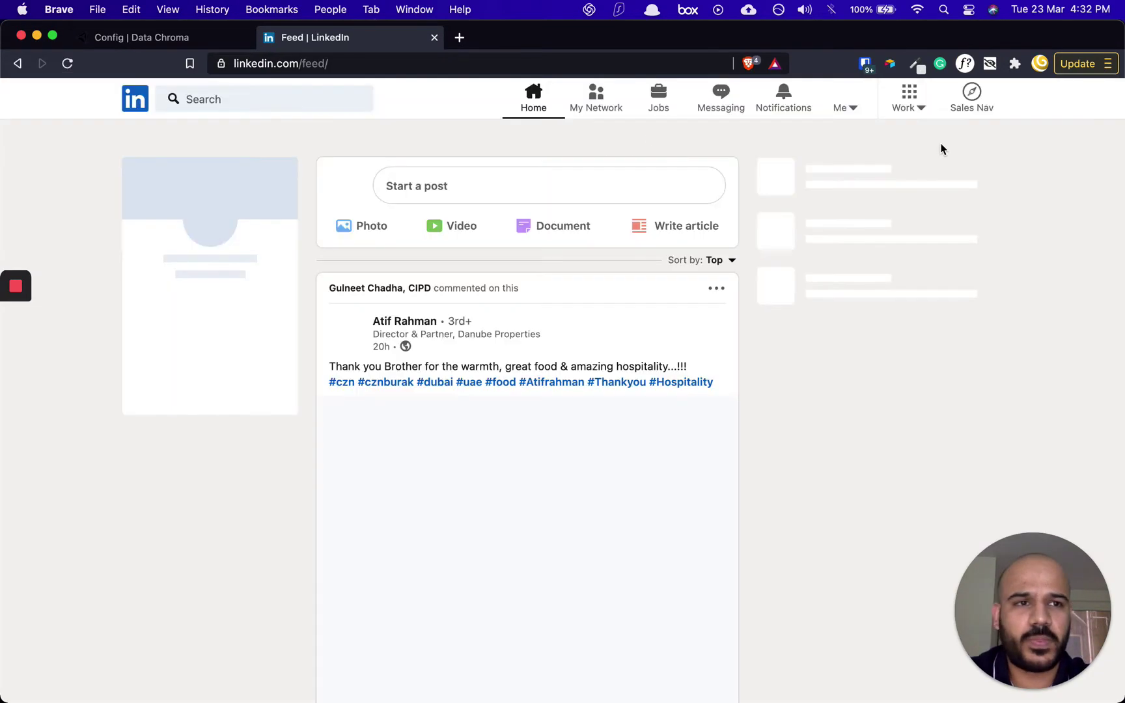
left_click(985, 109)
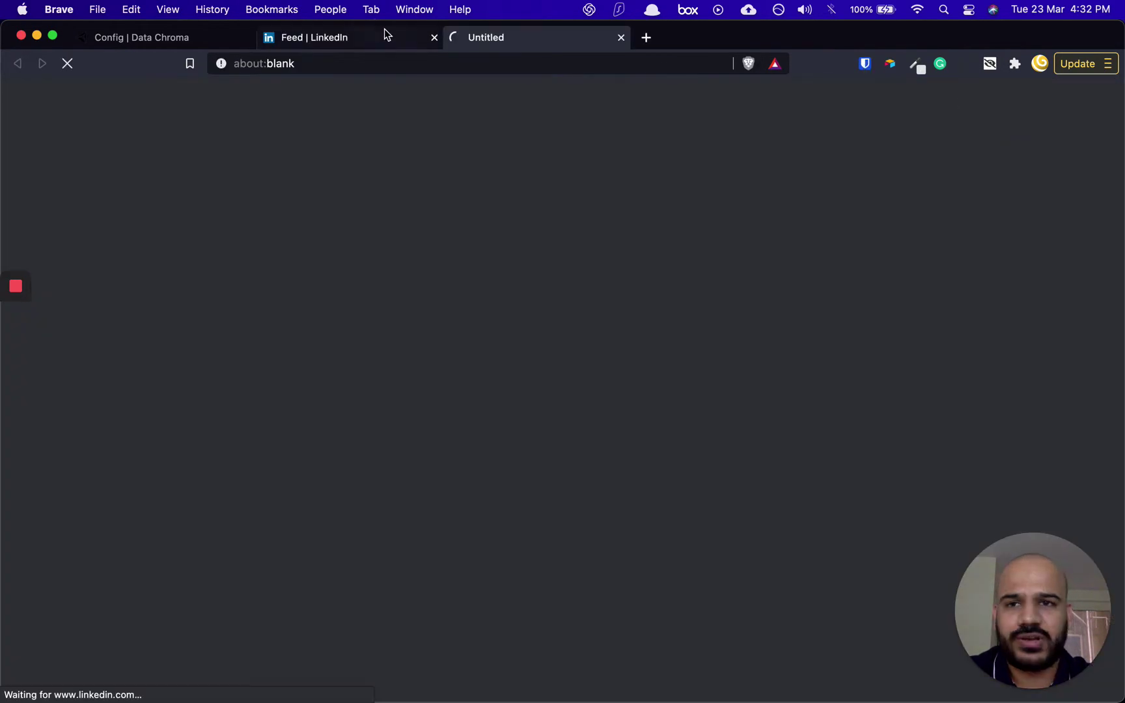
left_click(439, 41)
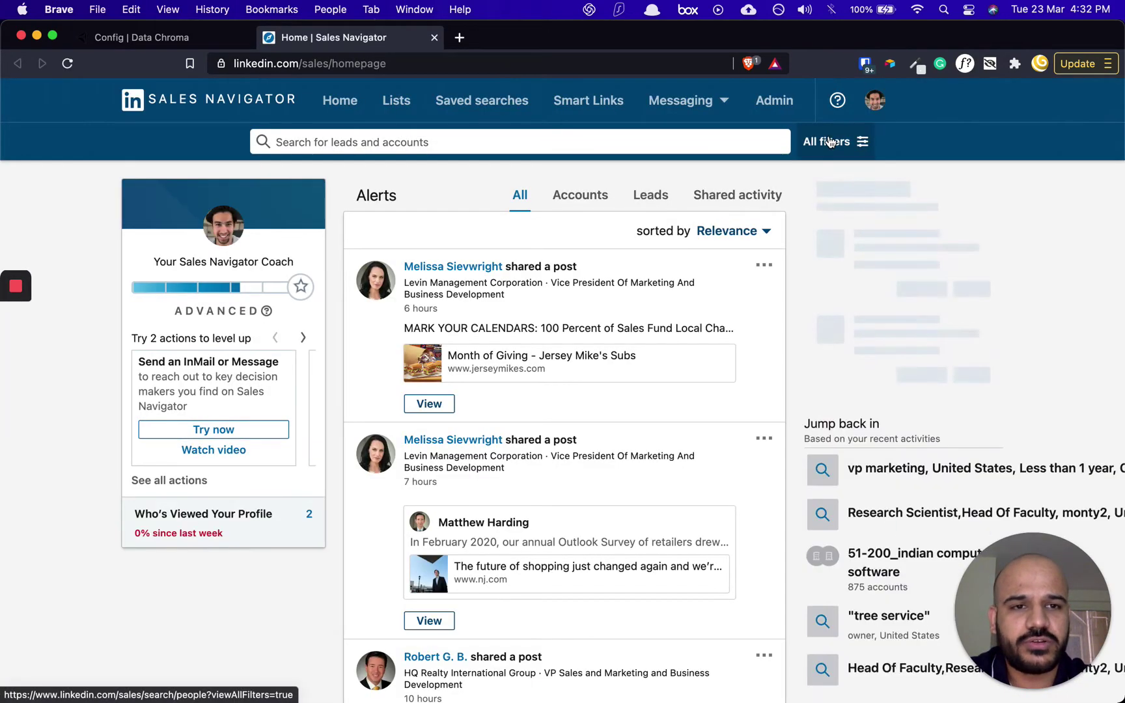
Open the full set of lead search filters and set the Geography region to United States
left_click(831, 141)
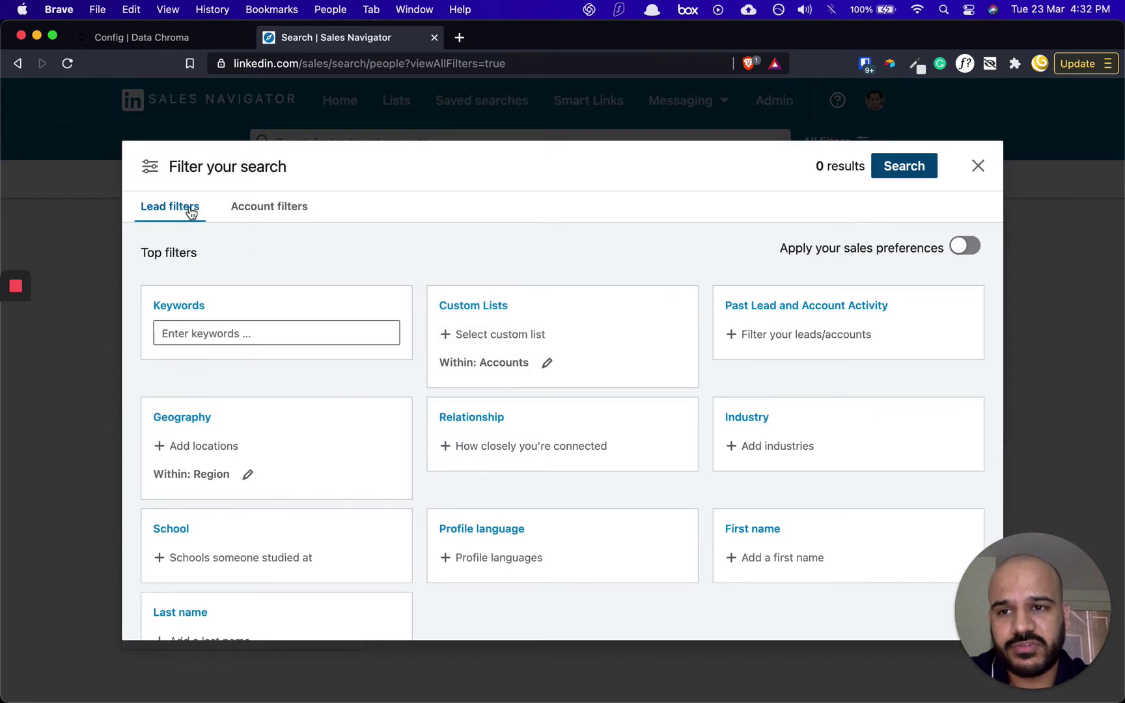
left_click(484, 261)
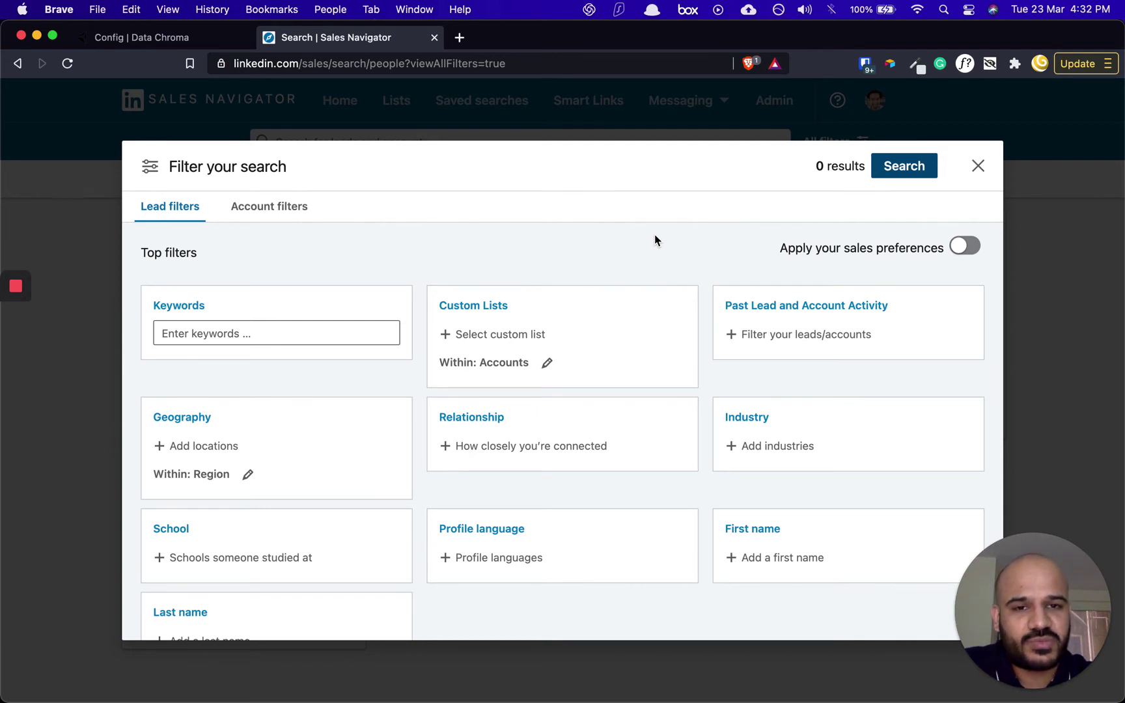
scroll(655, 240, "down", 2)
scroll(655, 239, "up", 2)
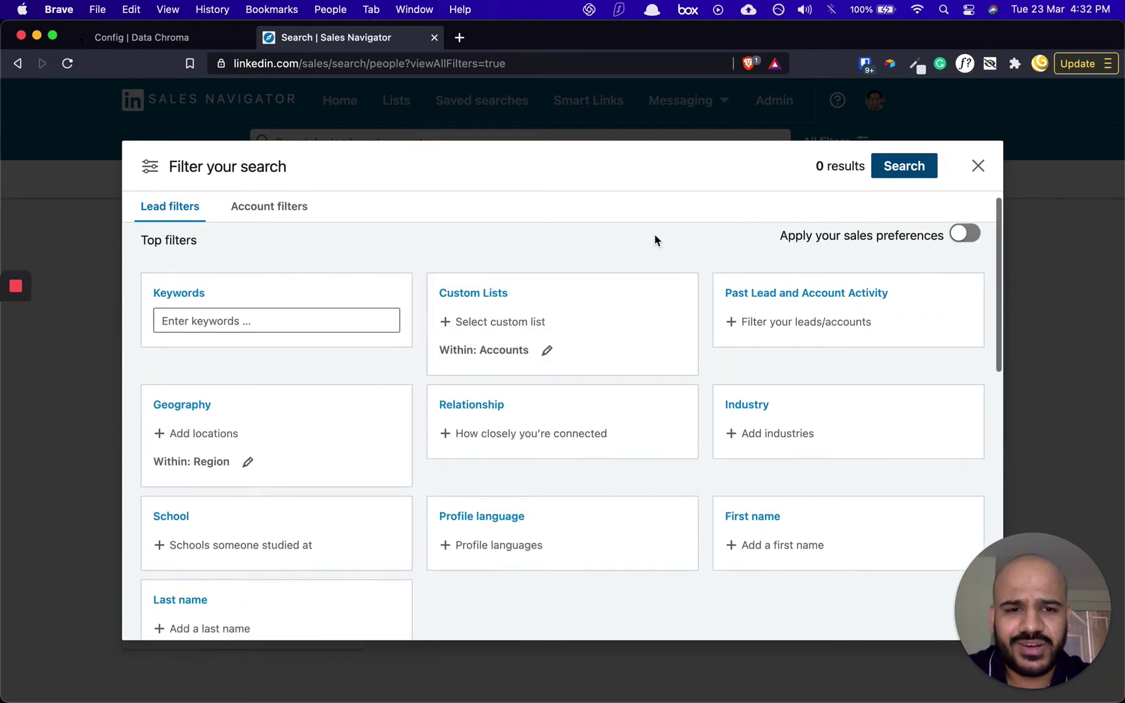
left_click(209, 433)
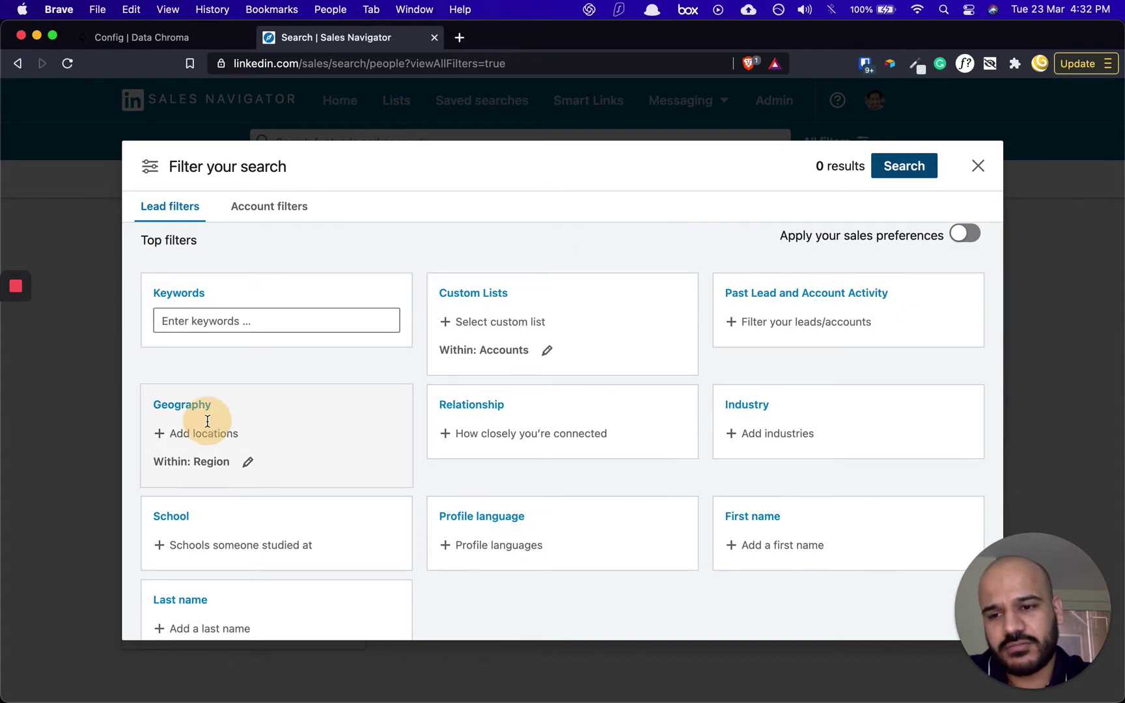
type("united")
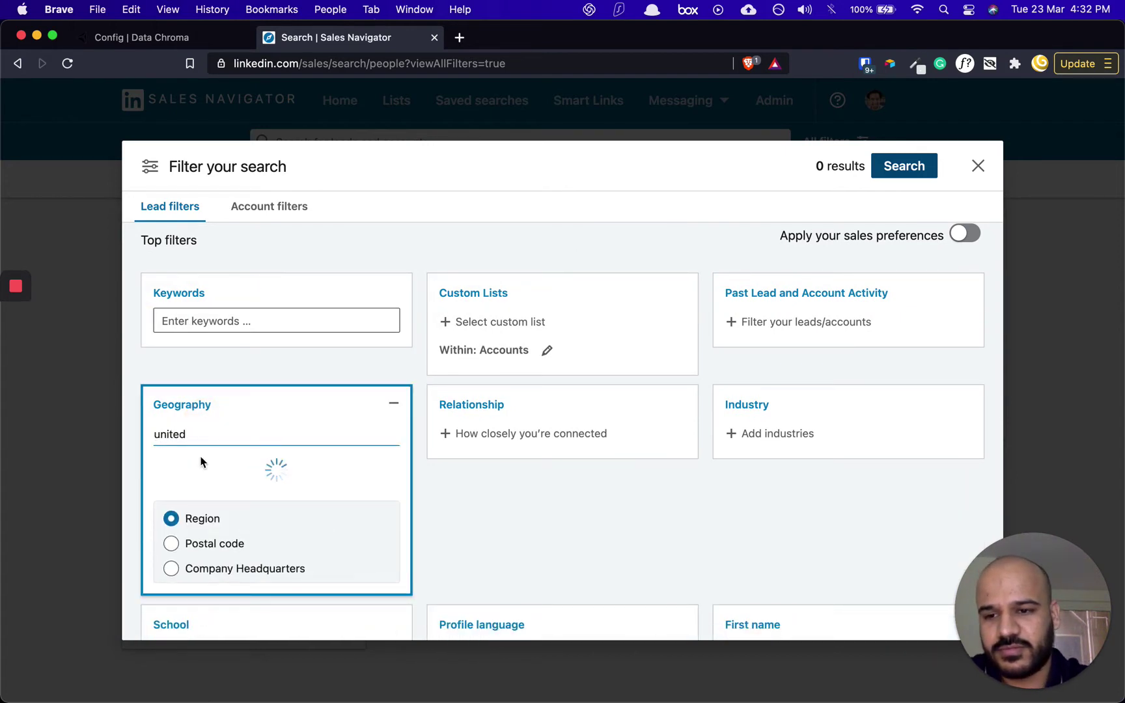
left_click(184, 466)
left_click(508, 483)
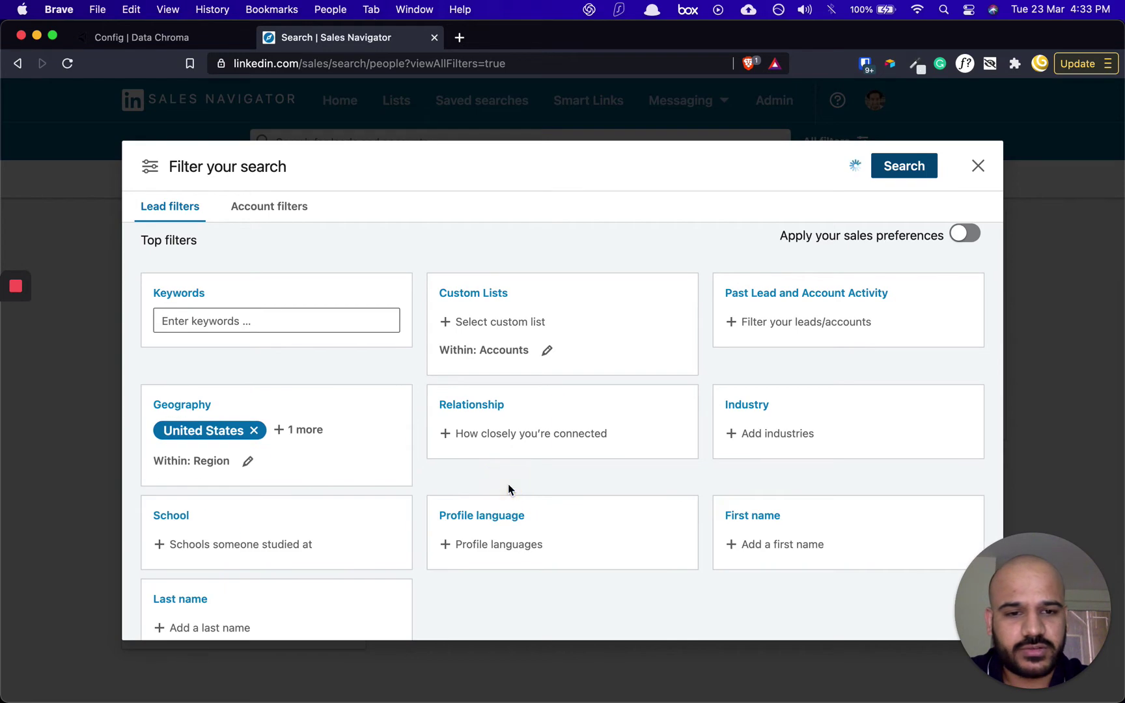
Add "vp marketing" as a current title in the role and tenure filters
scroll(508, 483, "down", 2)
scroll(508, 483, "down", 7)
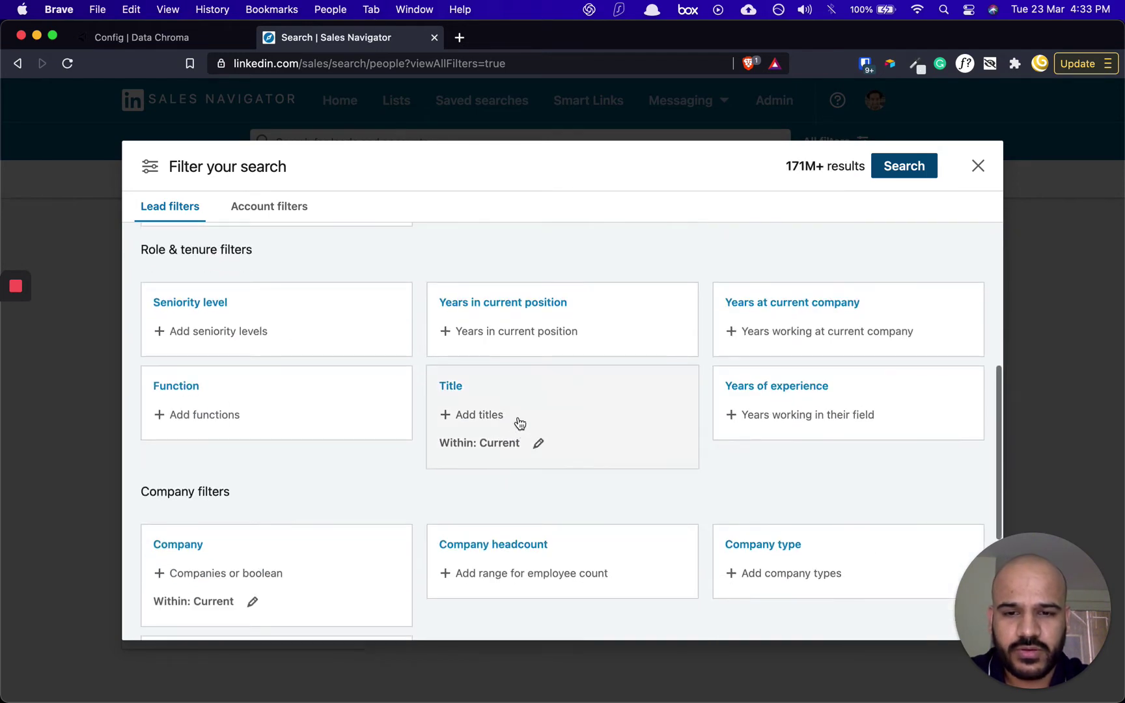
left_click(518, 415)
type("vp marke")
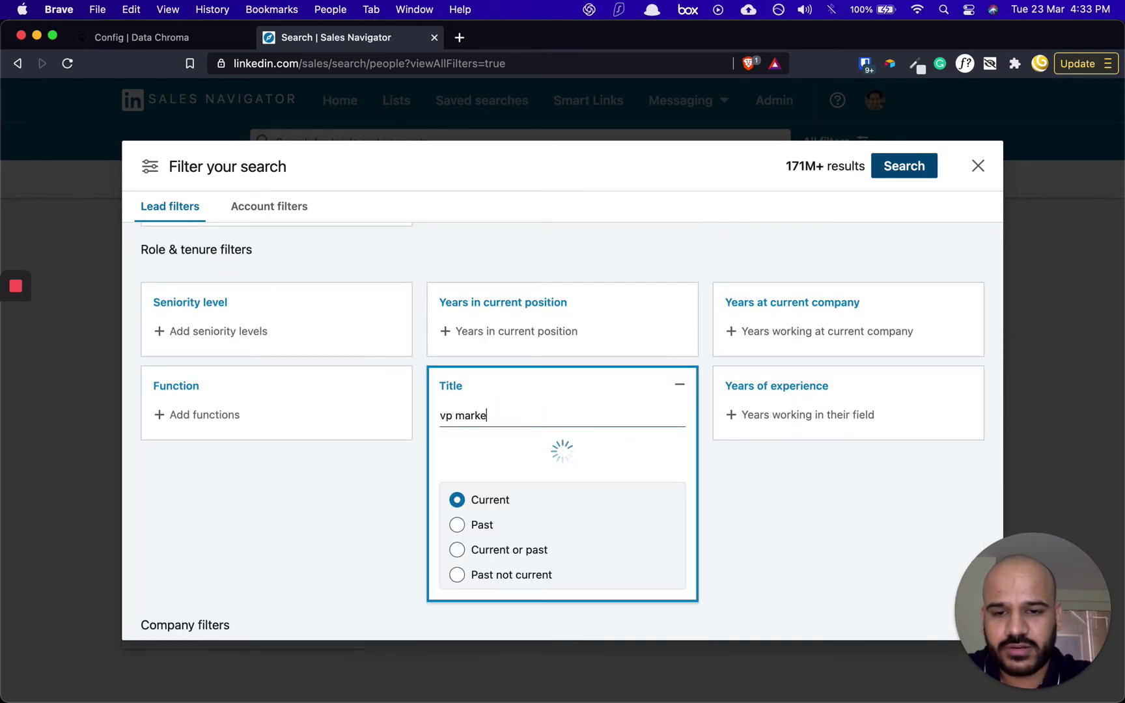
type("ting")
key("Return")
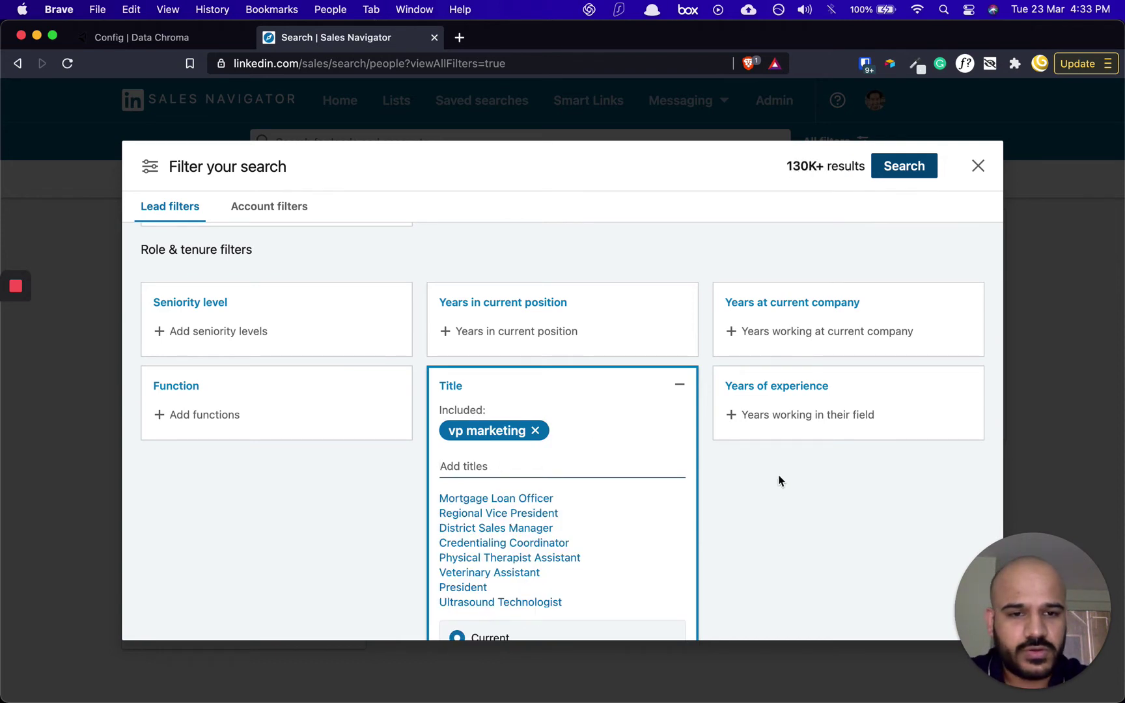
left_click(778, 480)
Set the Years in current position filter to "Less than 1 year"
scroll(570, 441, "down", 2)
scroll(571, 442, "up", 2)
scroll(570, 442, "down", 3)
scroll(570, 445, "up", 3)
left_click(534, 323)
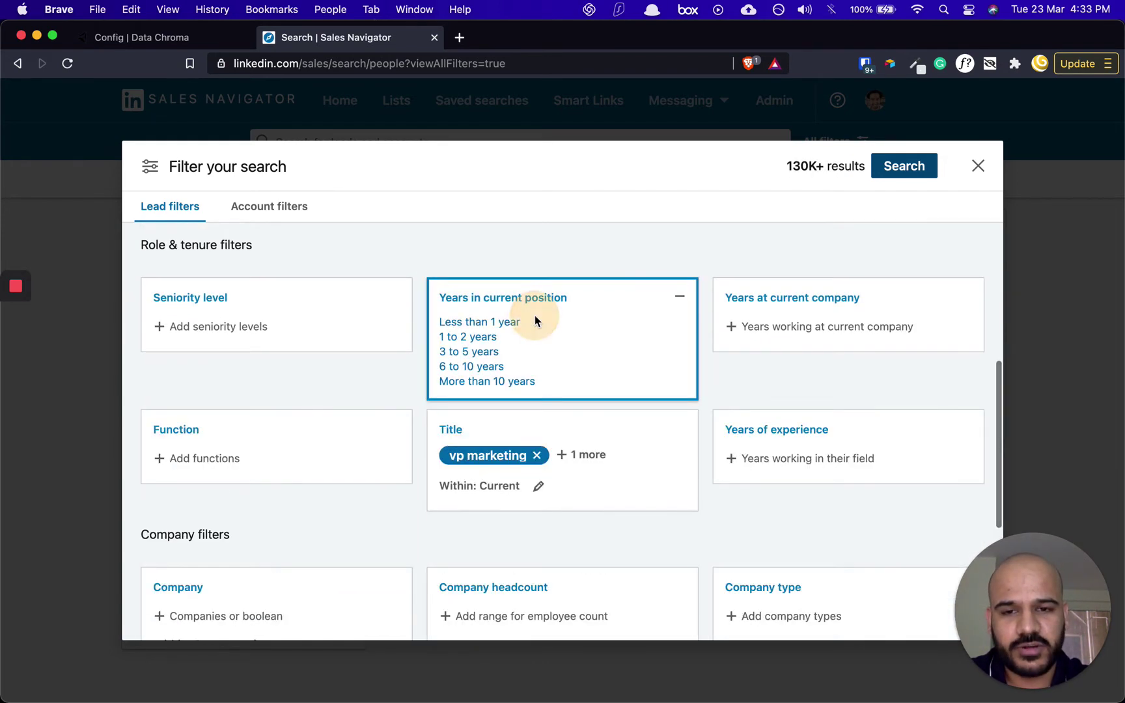
left_click(475, 322)
left_click(573, 252)
Add Computer Software to the Industry filter of the lead search
scroll(573, 256, "up", 10)
left_click(781, 446)
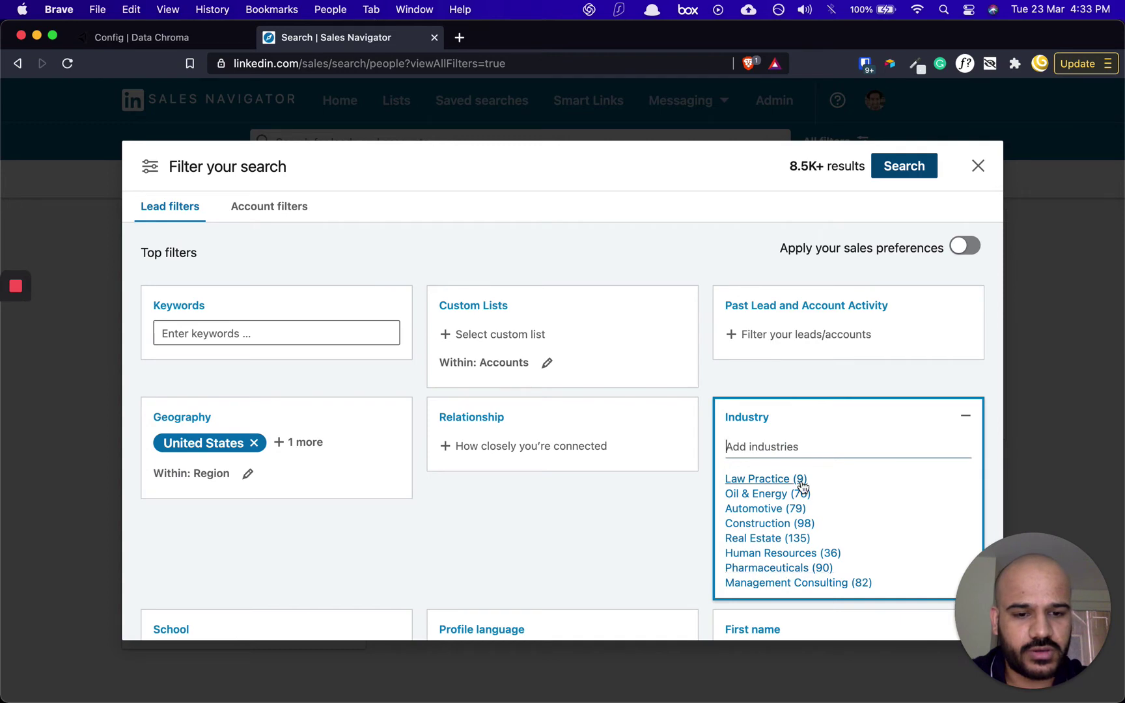
type("compu")
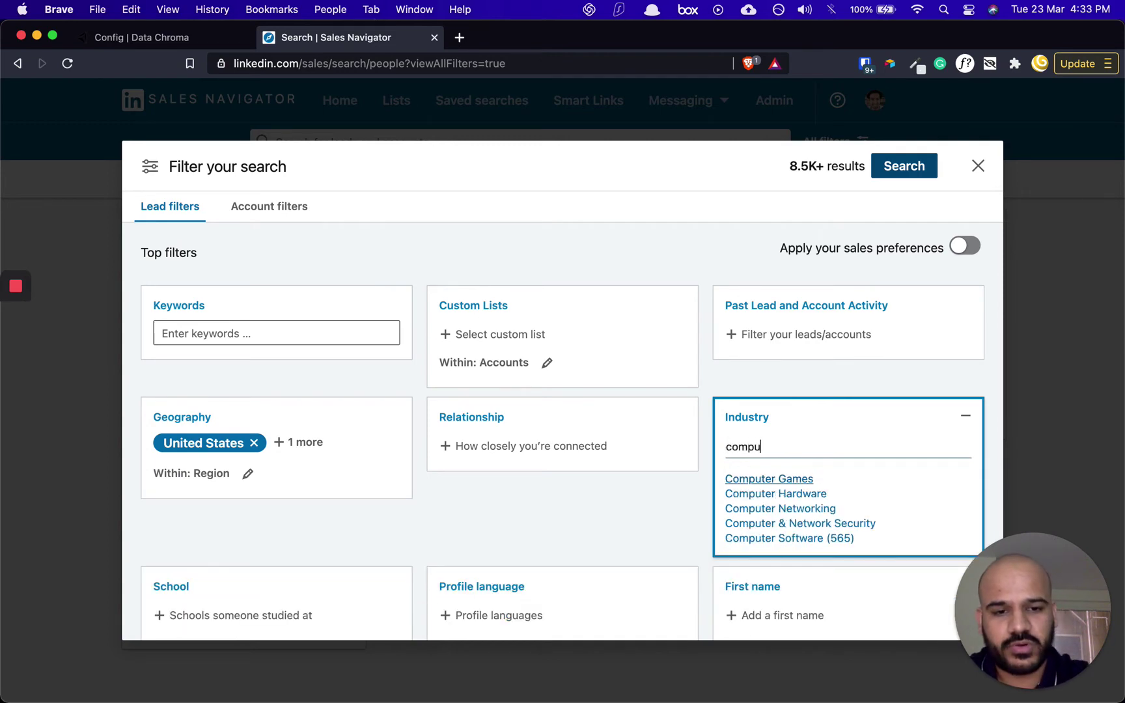
left_click(820, 537)
left_click(704, 270)
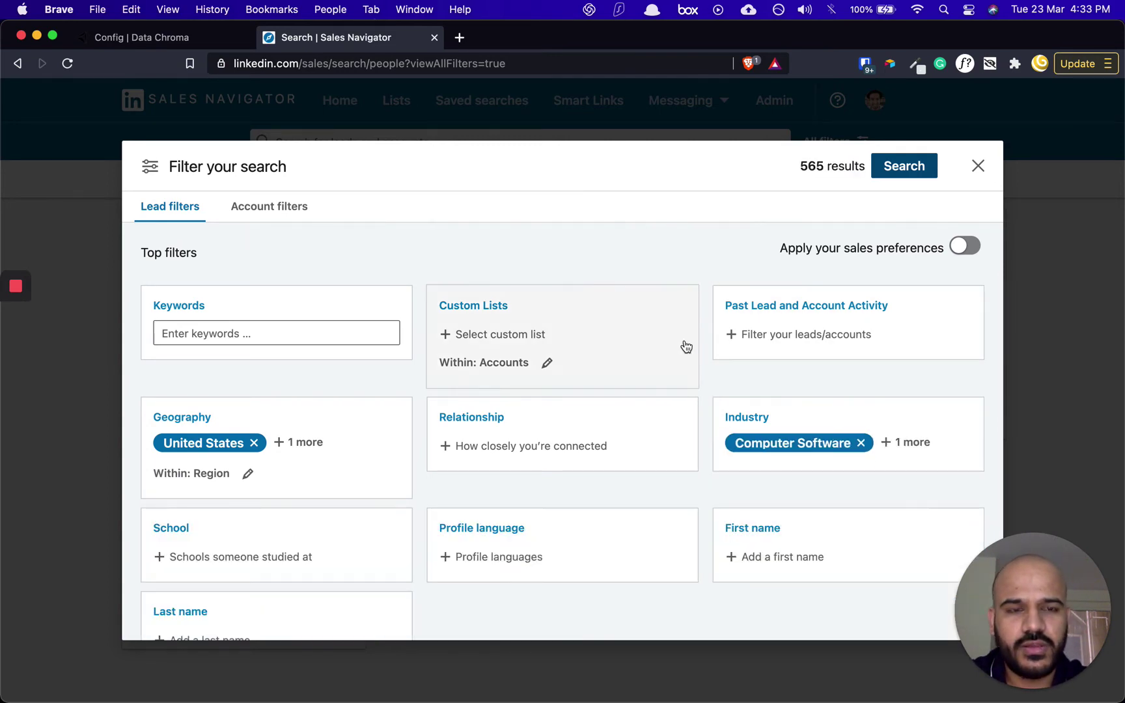
Review the chosen lead filters, run the search and look through the lead results
scroll(686, 346, "down", 10)
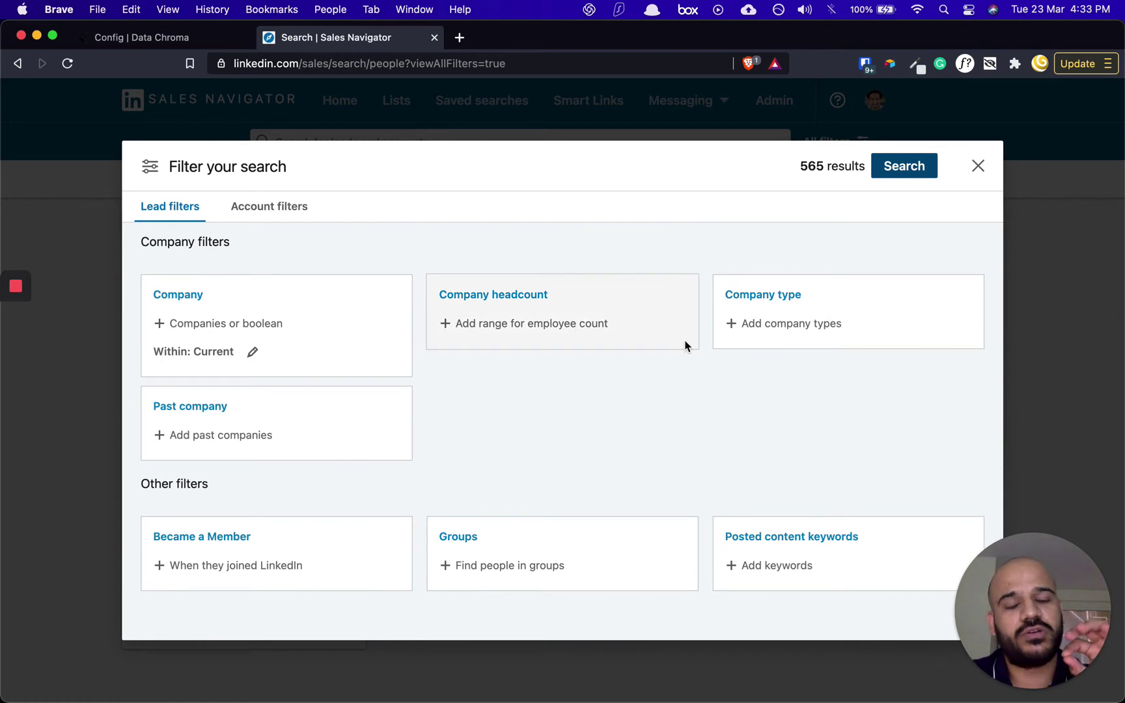
scroll(685, 346, "up", 7)
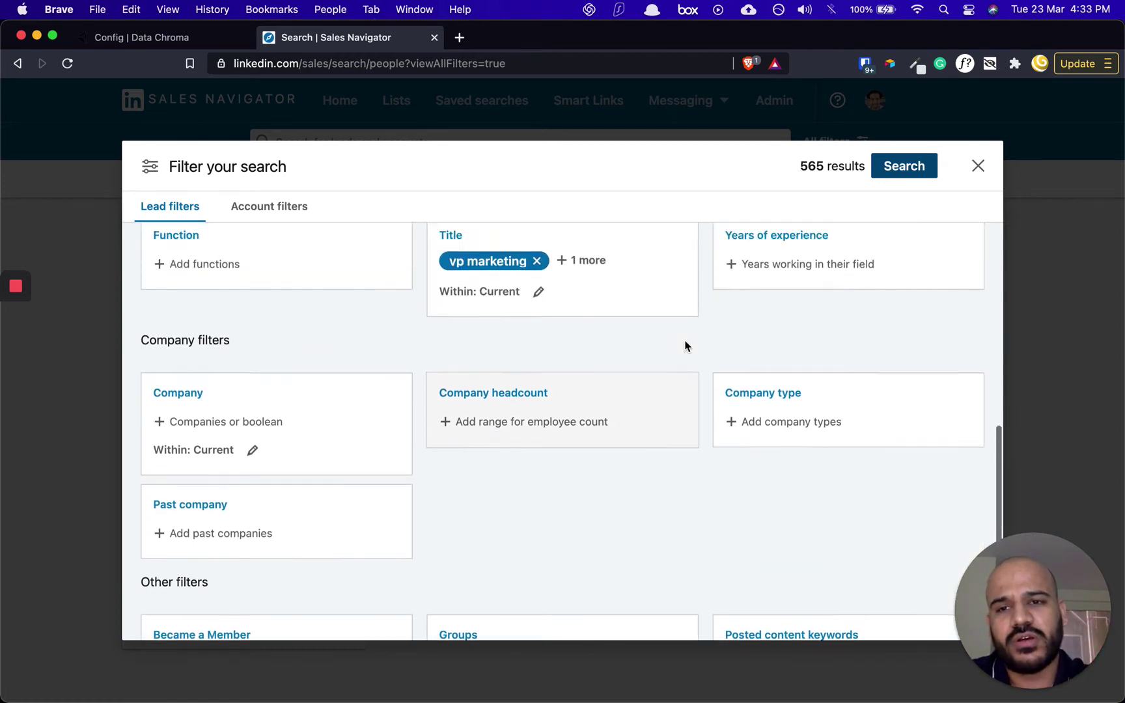
scroll(683, 347, "up", 5)
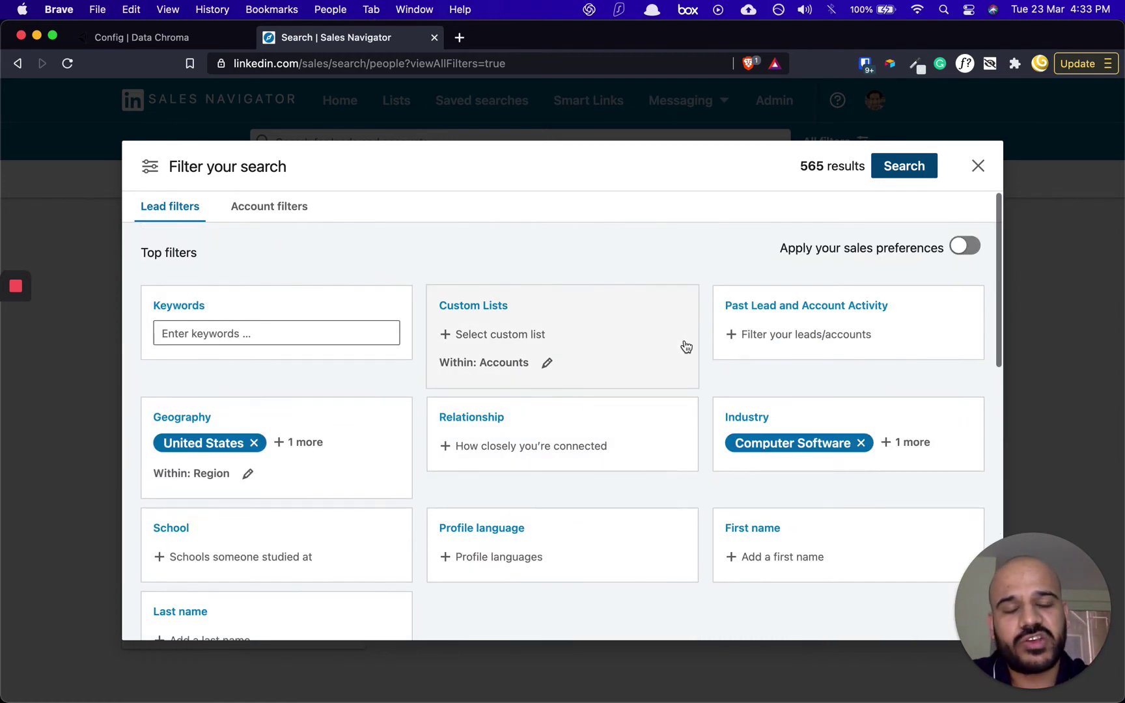
left_click(921, 167)
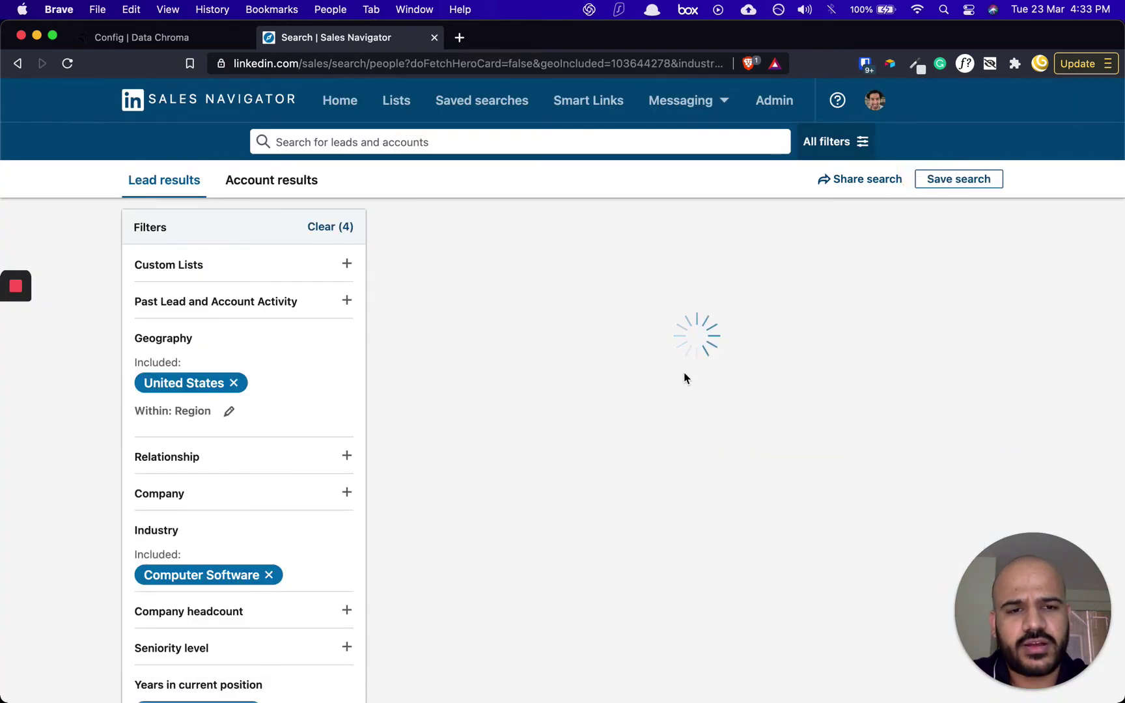
left_click_drag(976, 600, 163, 602)
scroll(460, 609, "down", 10)
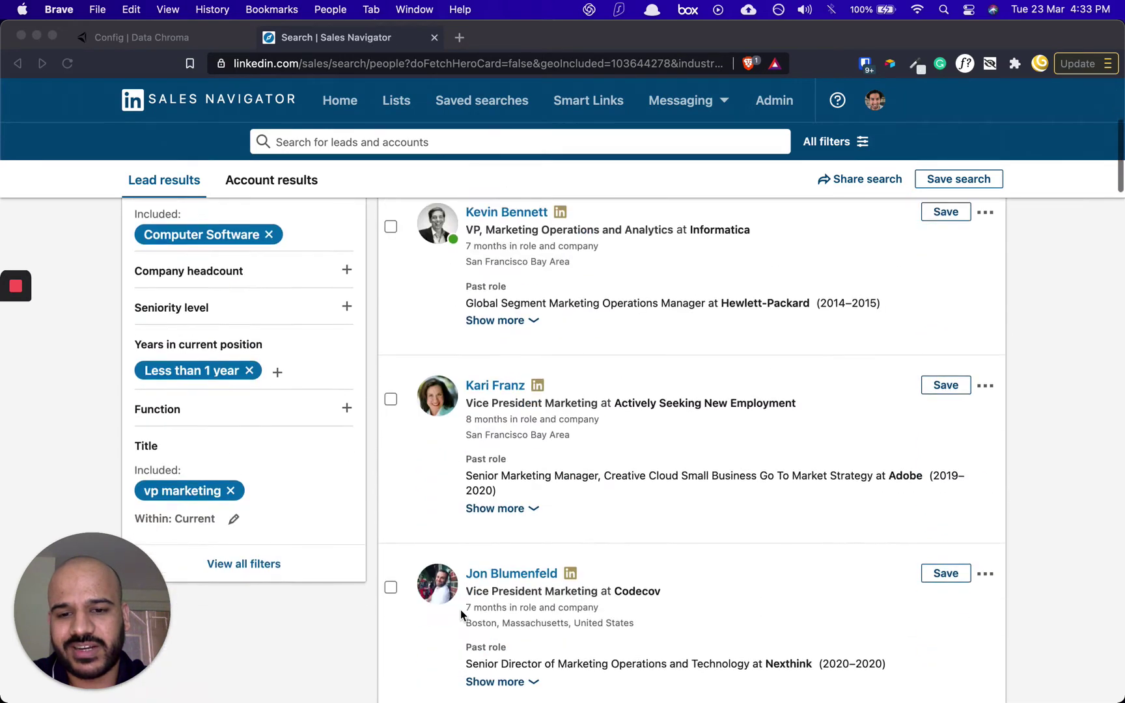
scroll(460, 615, "down", 3)
scroll(460, 615, "up", 1)
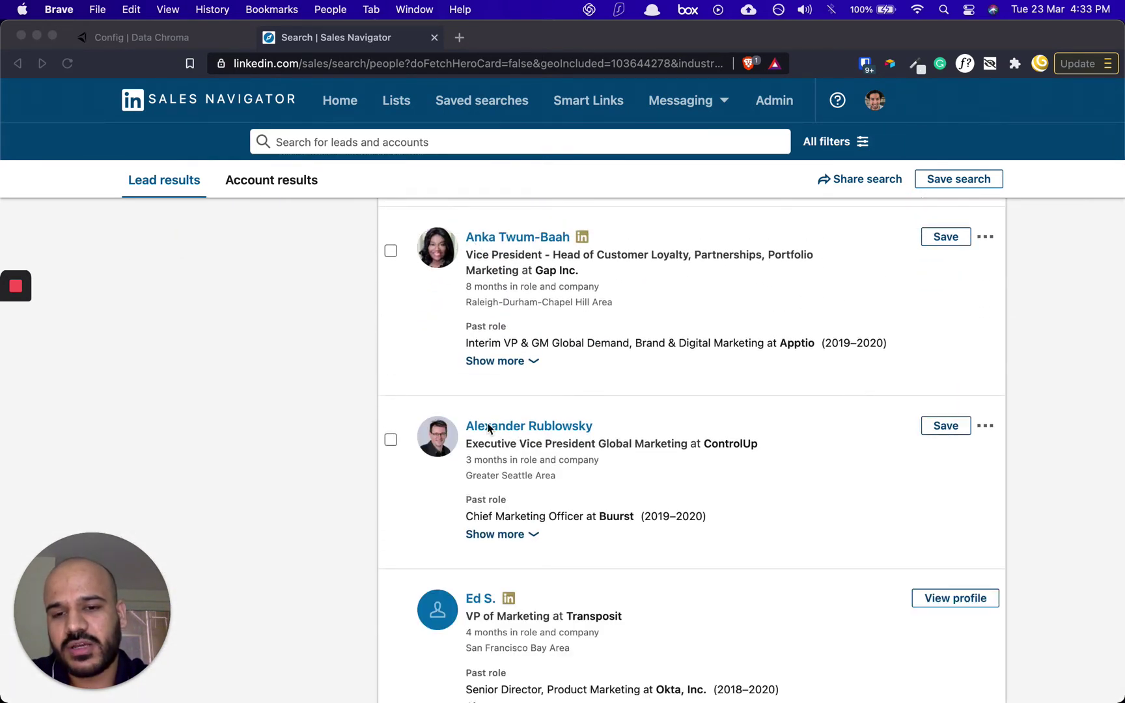
Copy the full URL of the filtered Sales Navigator lead results page
left_click(282, 272)
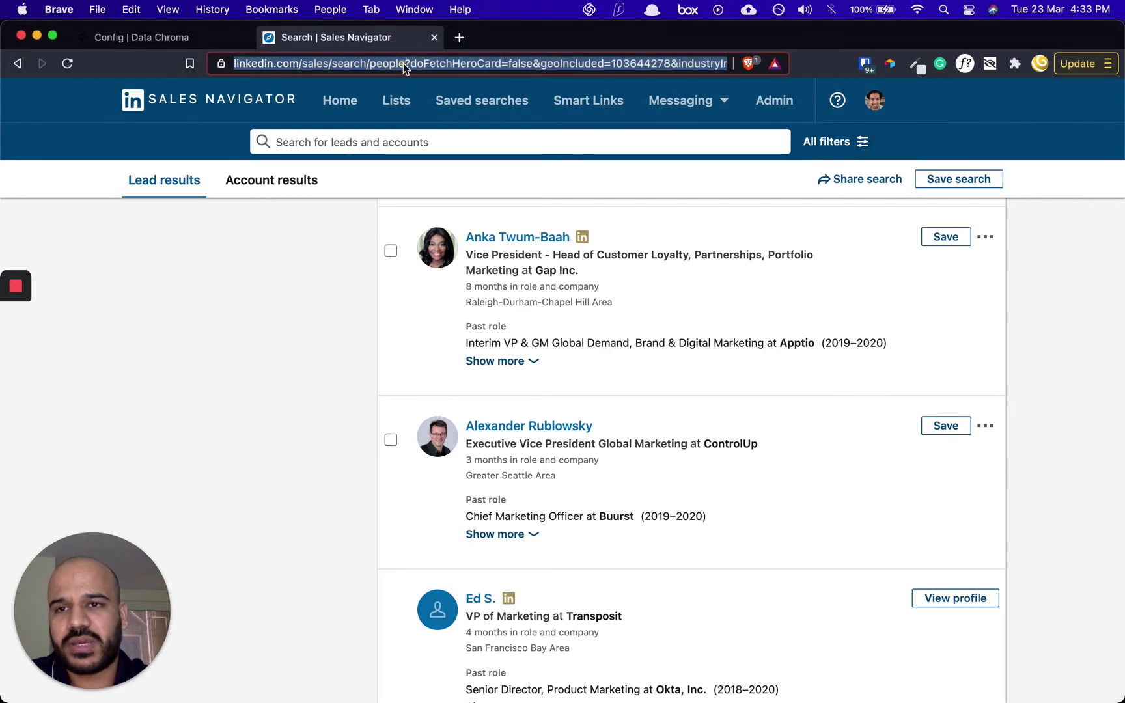
right_click(403, 63)
left_click(428, 172)
scroll(334, 238, "up", 15)
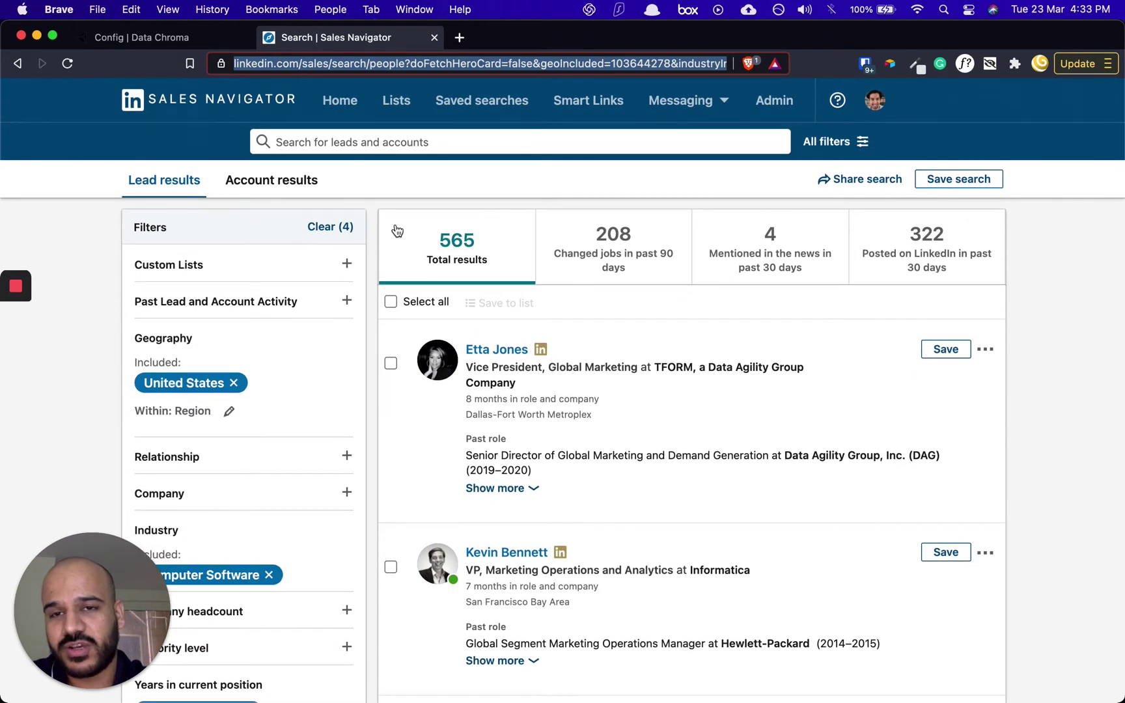
right_click(398, 231)
left_click(447, 193)
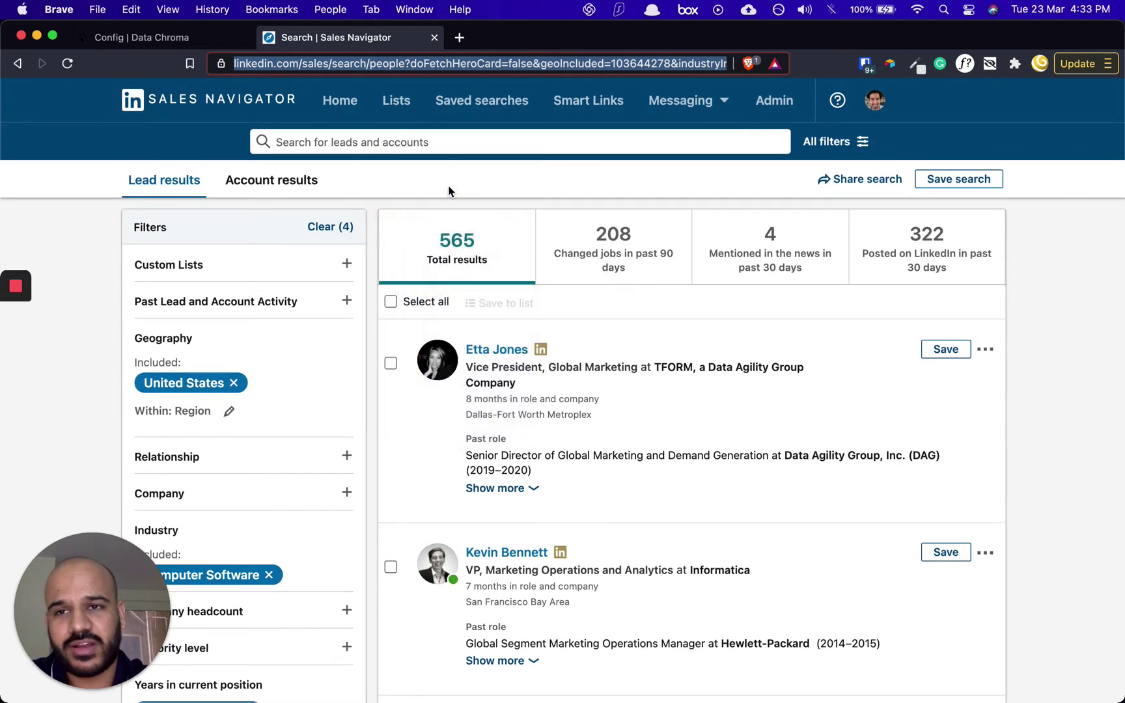
Switch to Data Chroma and paste the copied URL as the LinkedIn sales navigator lead search query URL
left_click(170, 38)
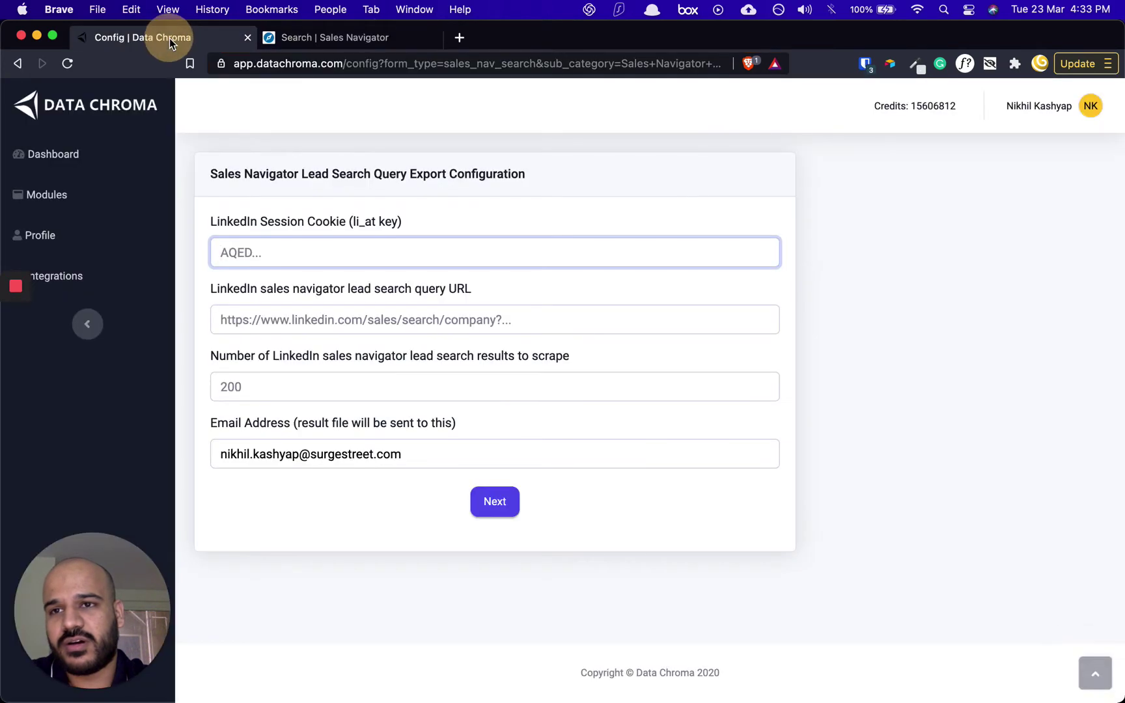
left_click(263, 311)
left_click(243, 291)
left_click_drag(273, 288, 381, 291)
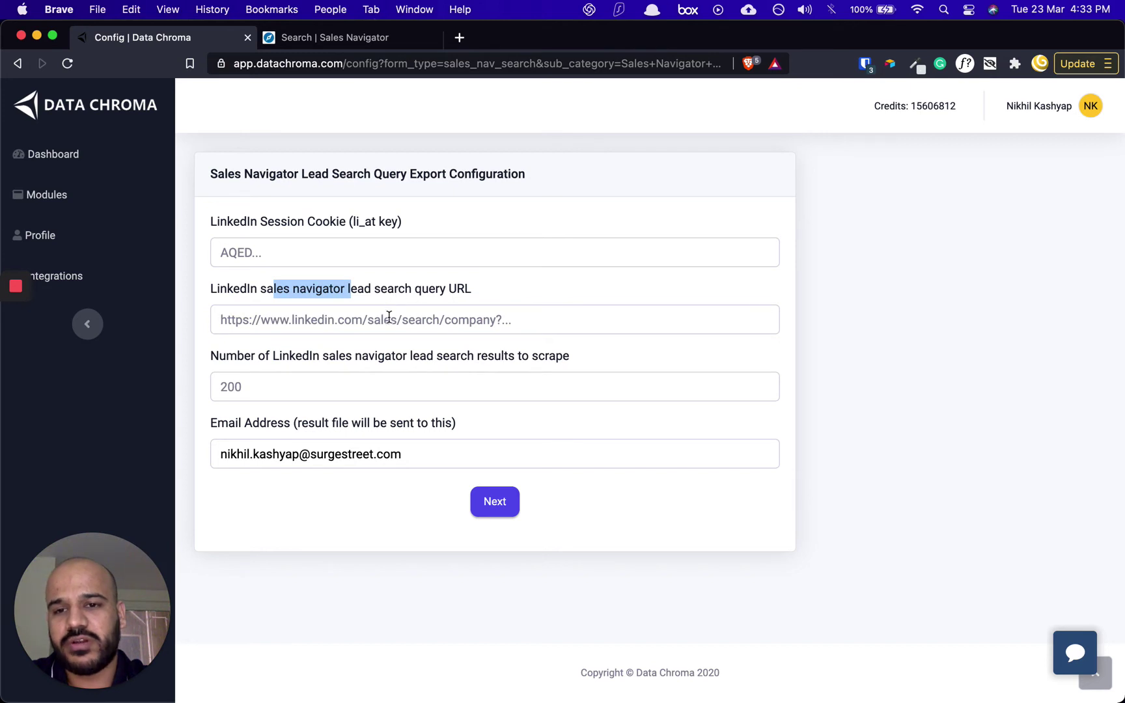
left_click(389, 317)
key("super+v")
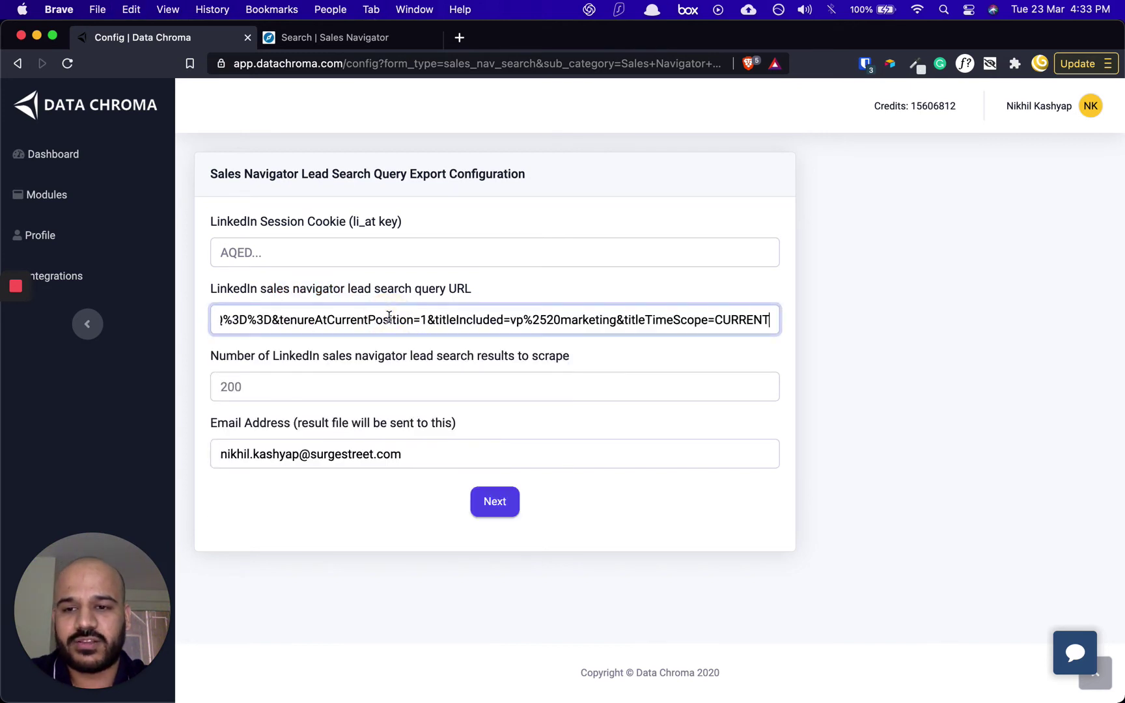
left_click(774, 285)
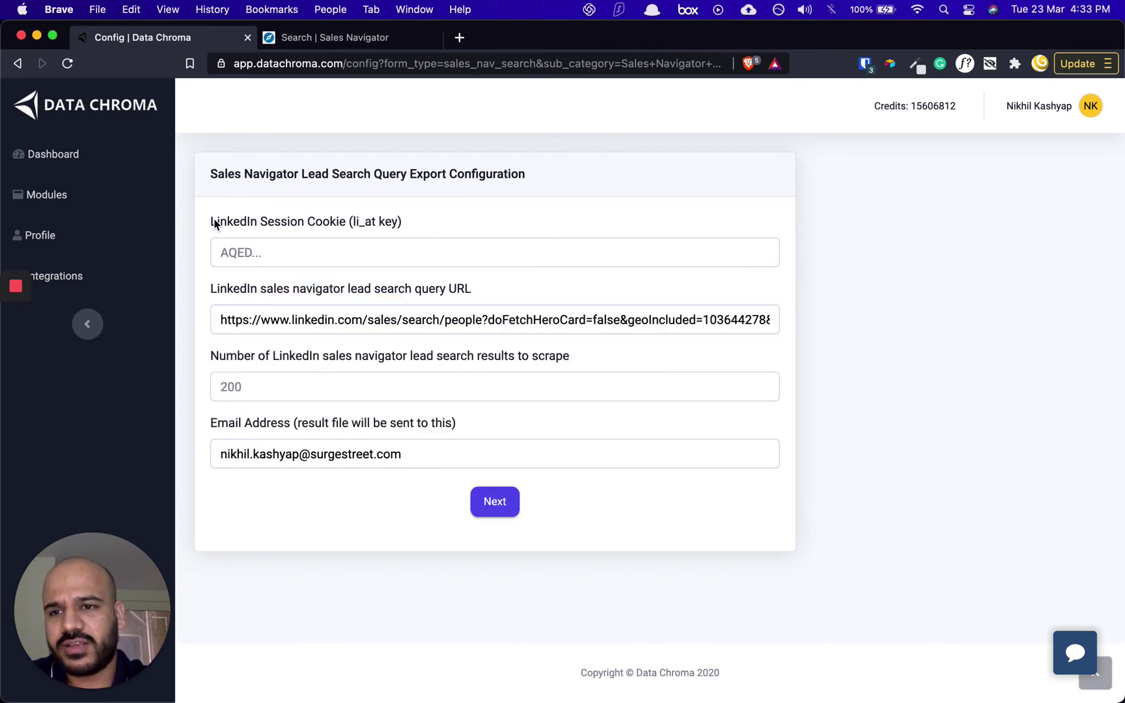
Return to the Sales Navigator results page and inspect it with the browser's developer tools
left_click_drag(213, 221, 375, 220)
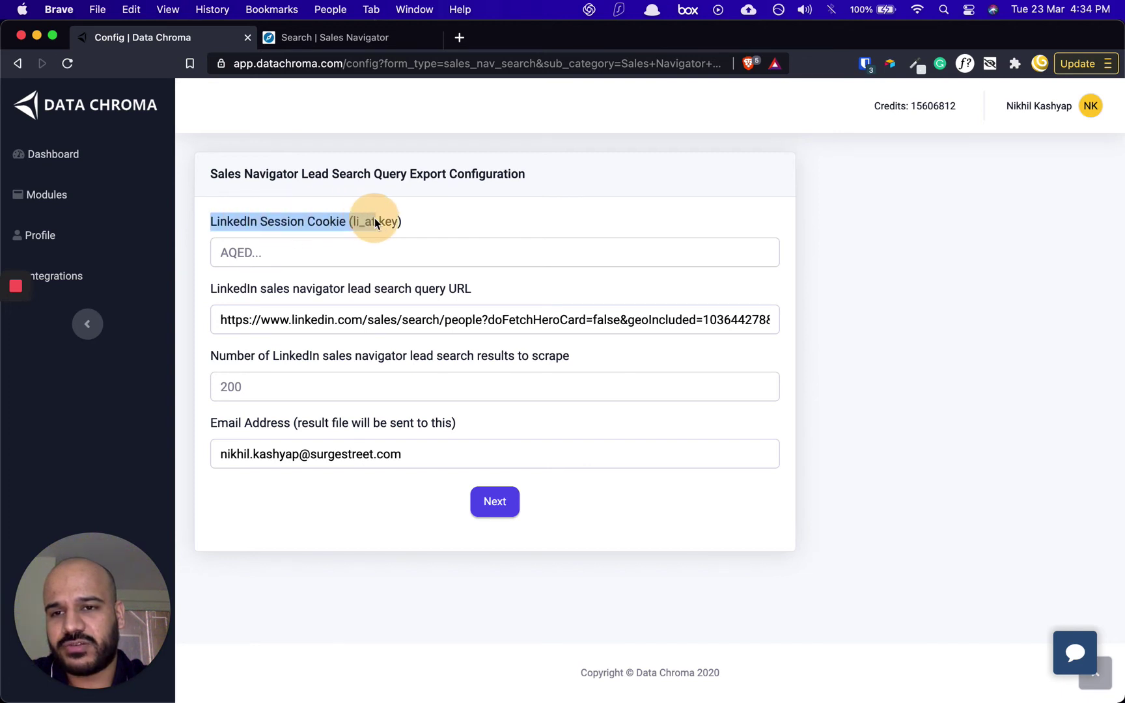
left_click(336, 221)
left_click(316, 37)
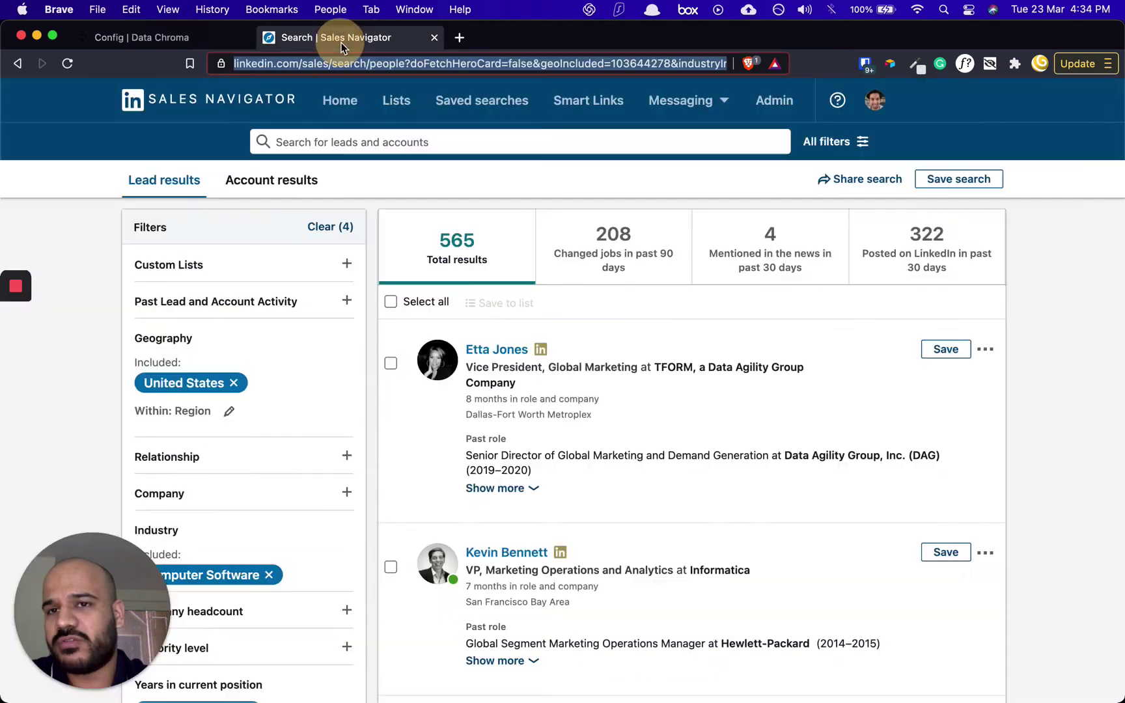
left_click(78, 258)
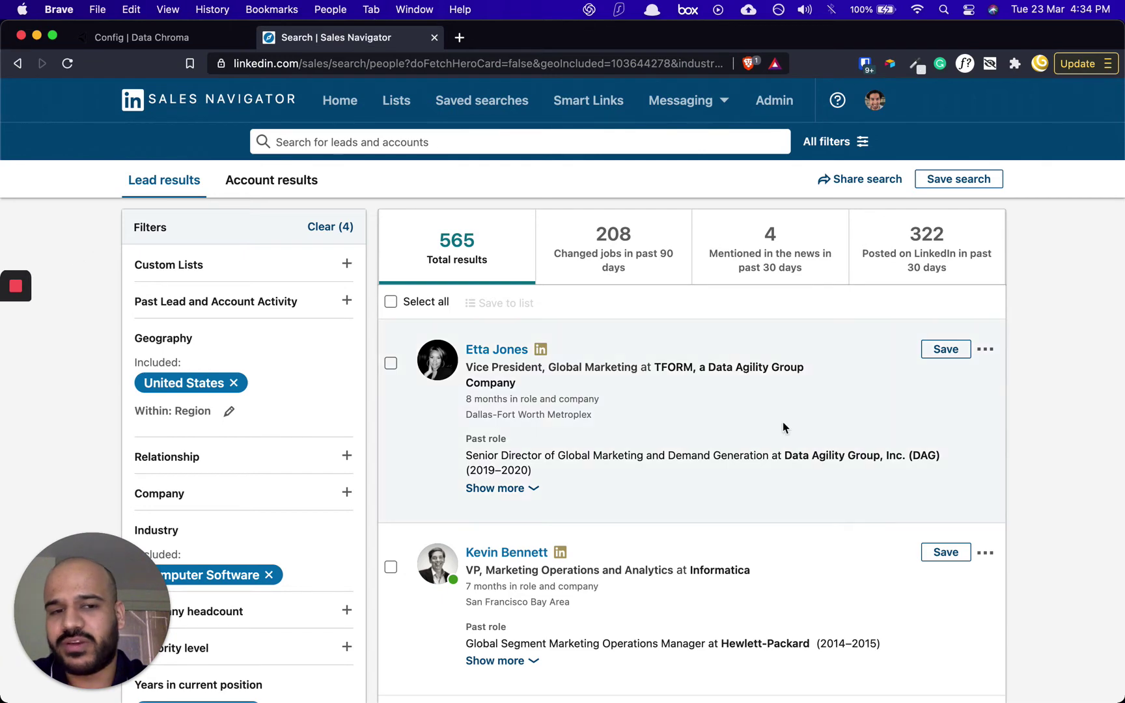
right_click(1052, 327)
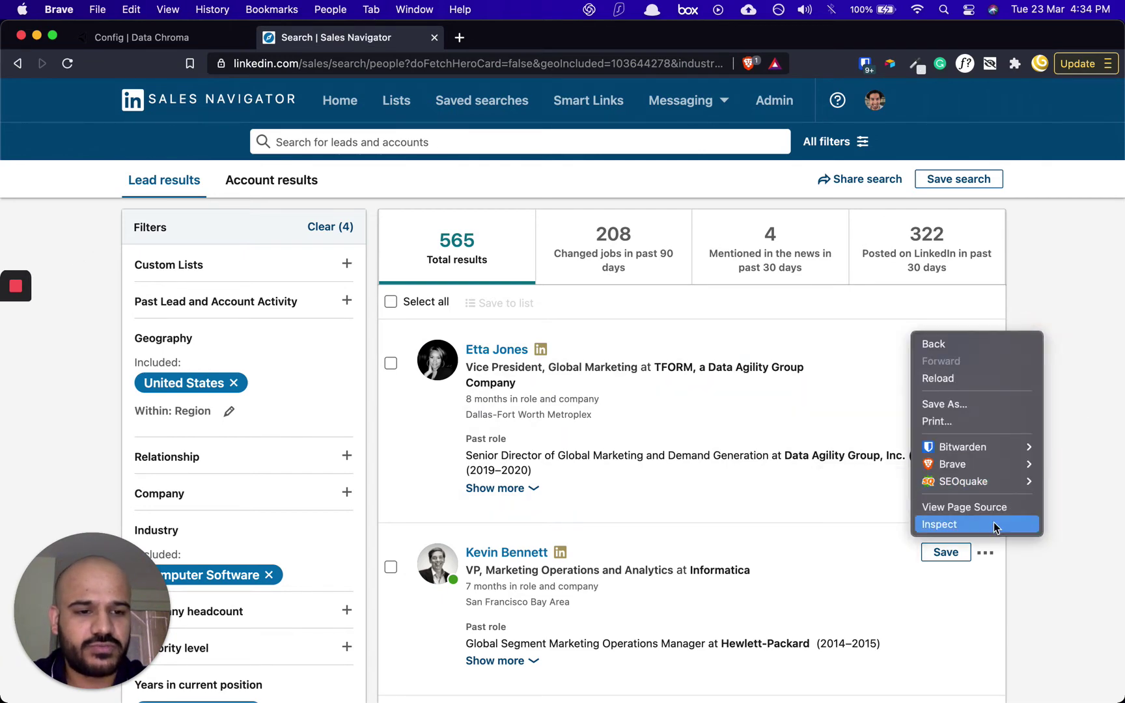
left_click(947, 521)
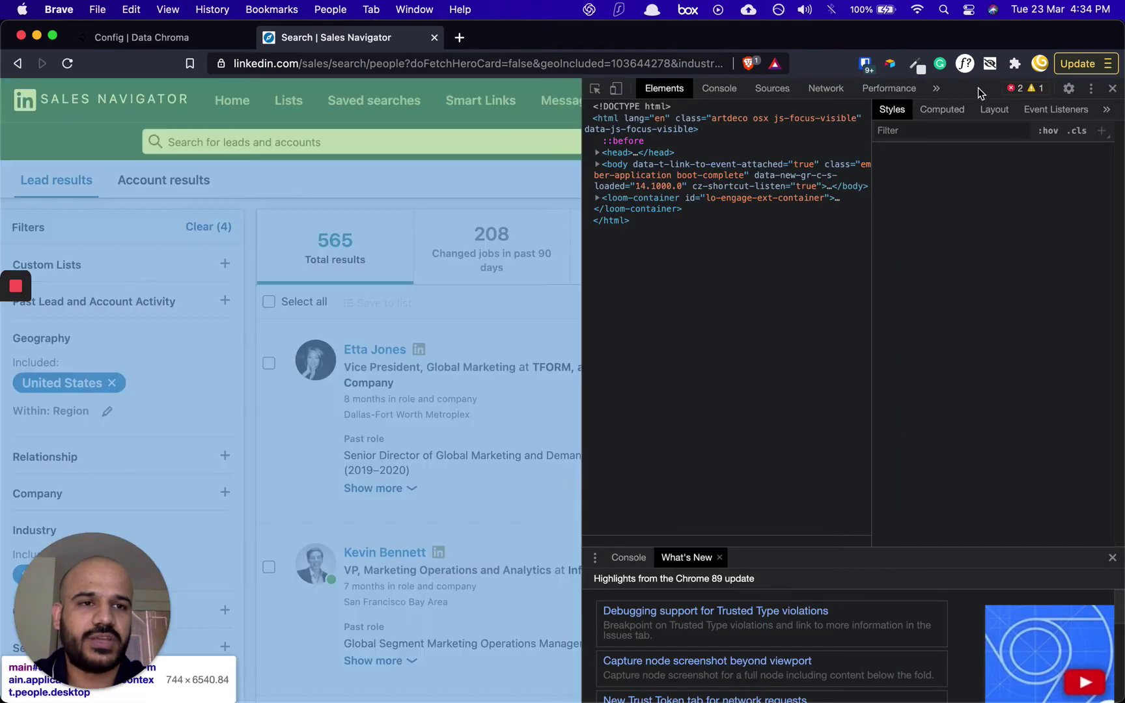
left_click(937, 89)
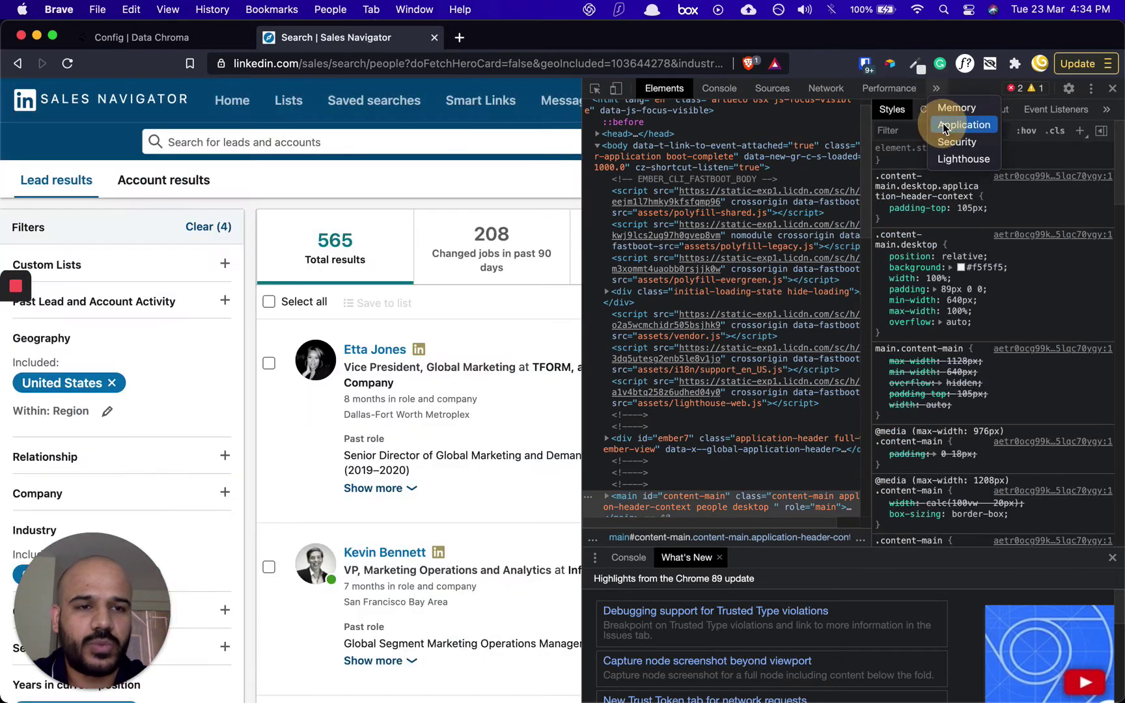
left_click(943, 123)
left_click(631, 271)
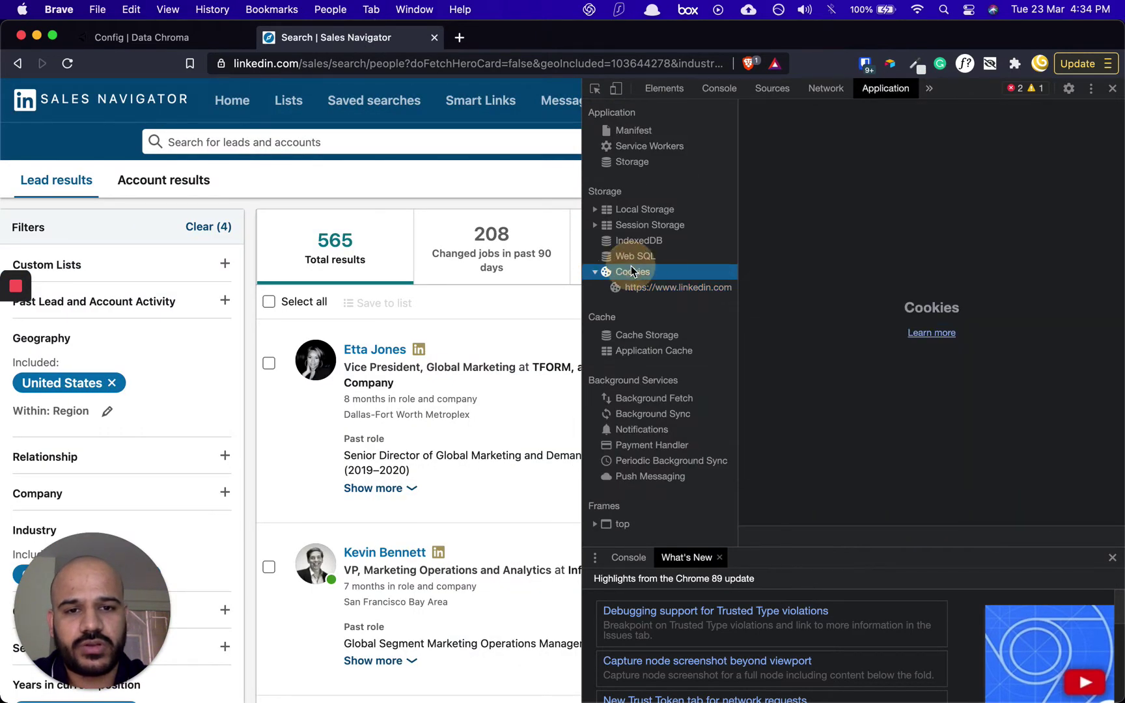
left_click(648, 288)
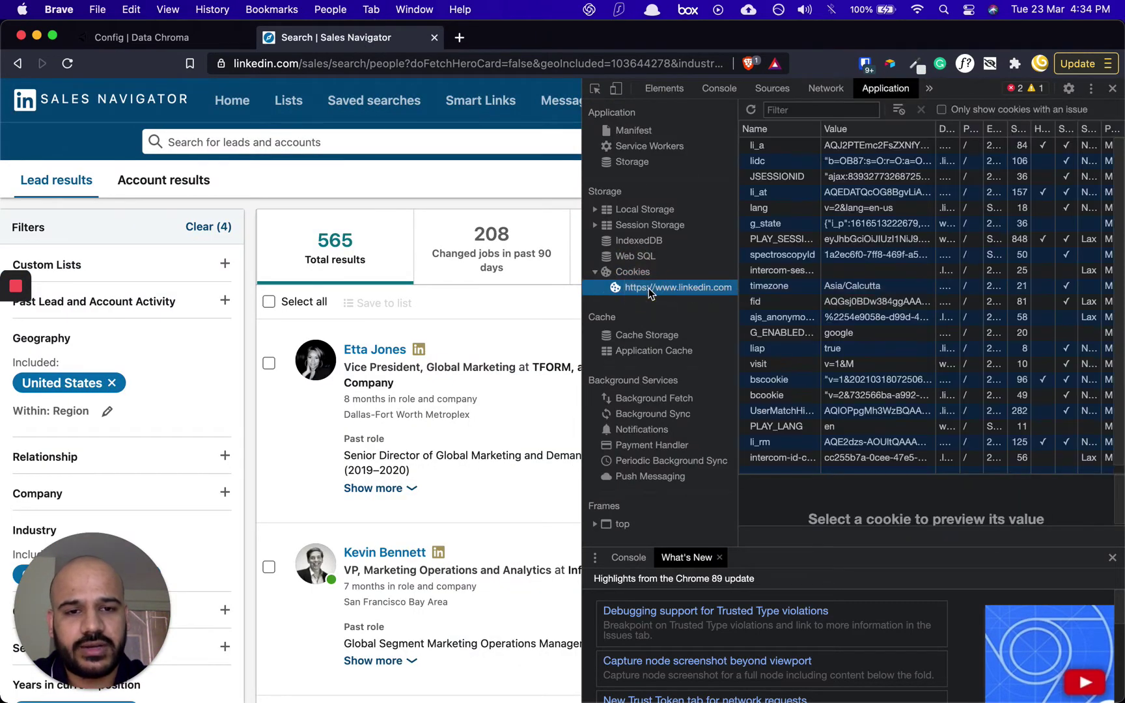
left_click(758, 194)
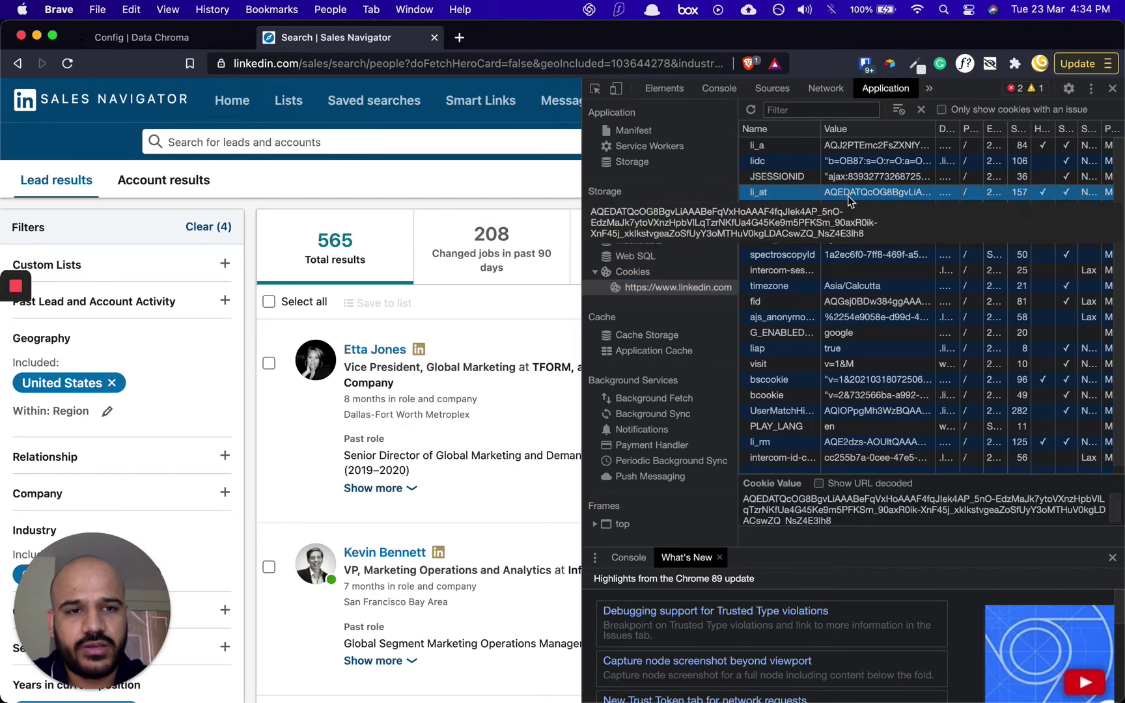
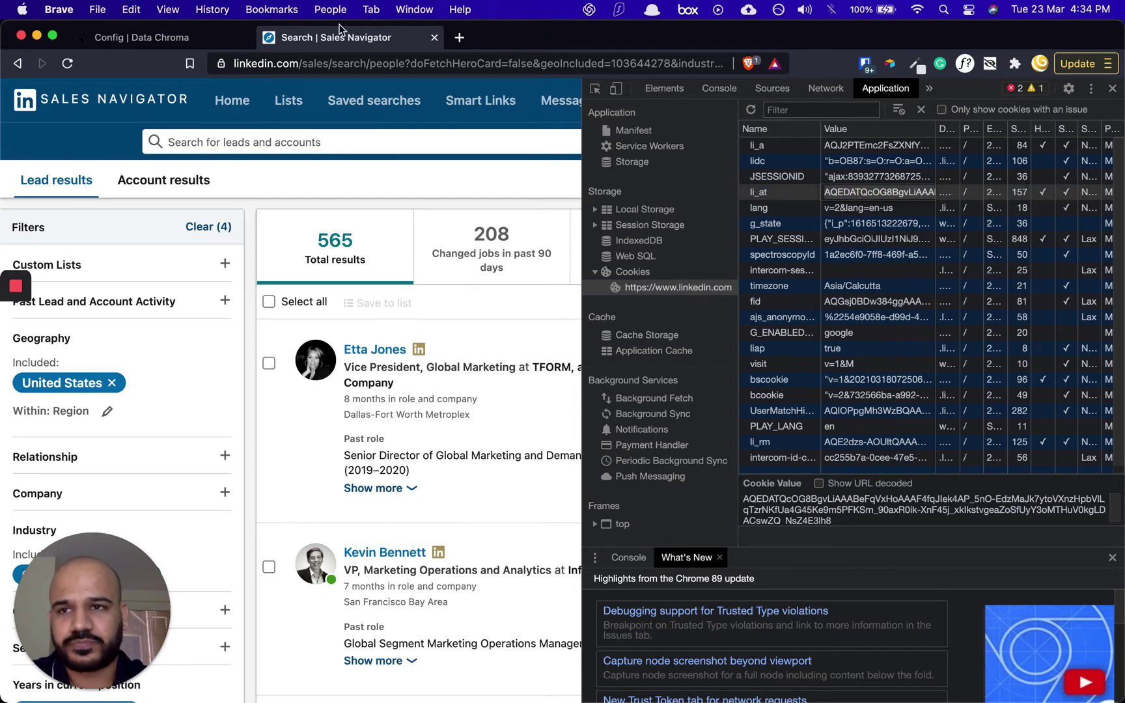
Paste the copied cookie value as Data Chroma's LinkedIn Session Cookie (li_at key), and close the developer tools on the Sales Navigator page
key("ctrl+shift+Tab")
key("super+v")
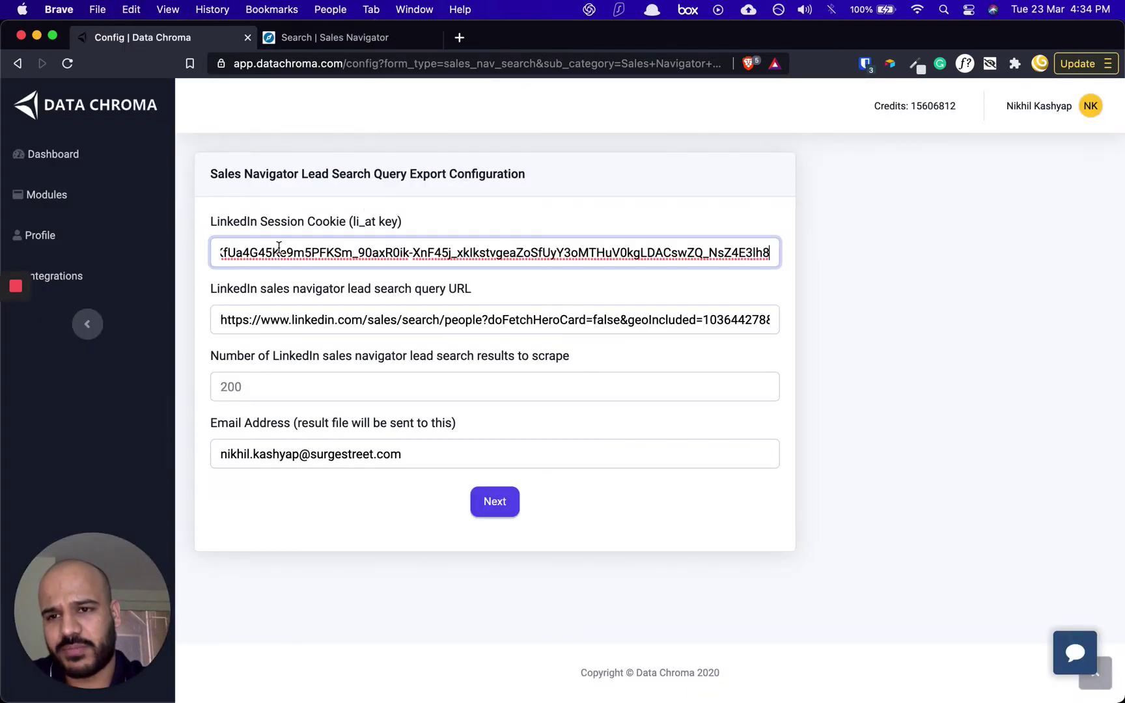
left_click(213, 359)
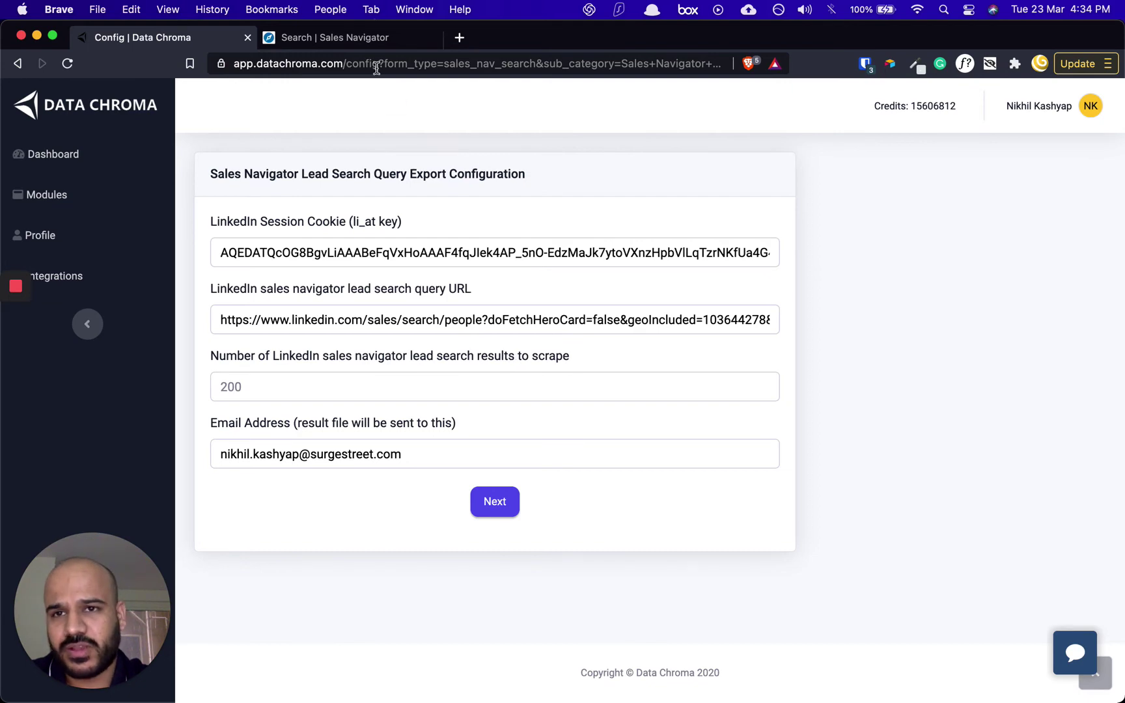
left_click(361, 44)
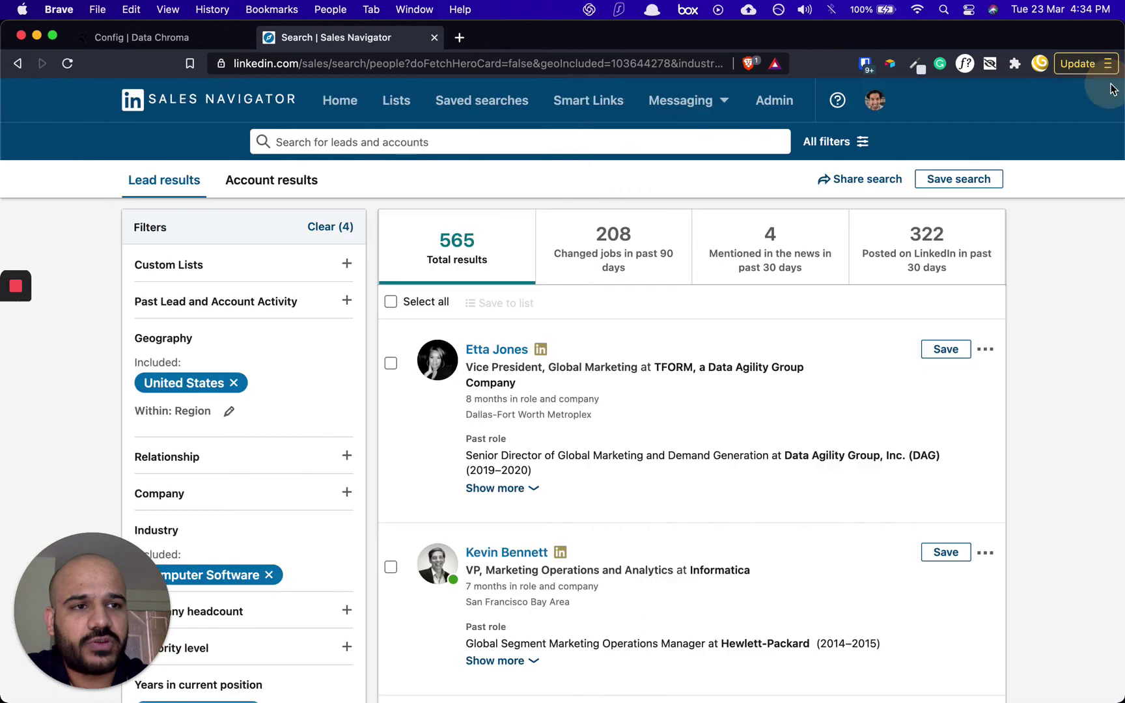
left_click(1112, 88)
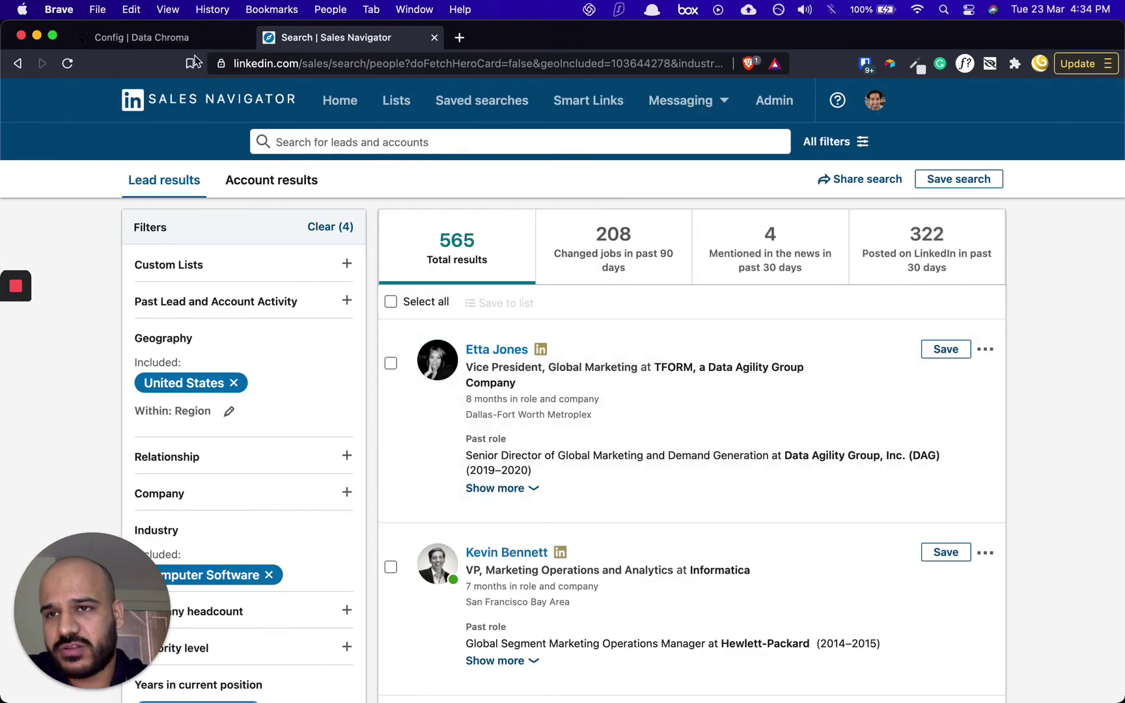
Set the number of LinkedIn sales navigator lead search results to scrape to 5 in the Data Chroma configuration
left_click(171, 39)
left_click(241, 380)
type("5")
left_click(800, 339)
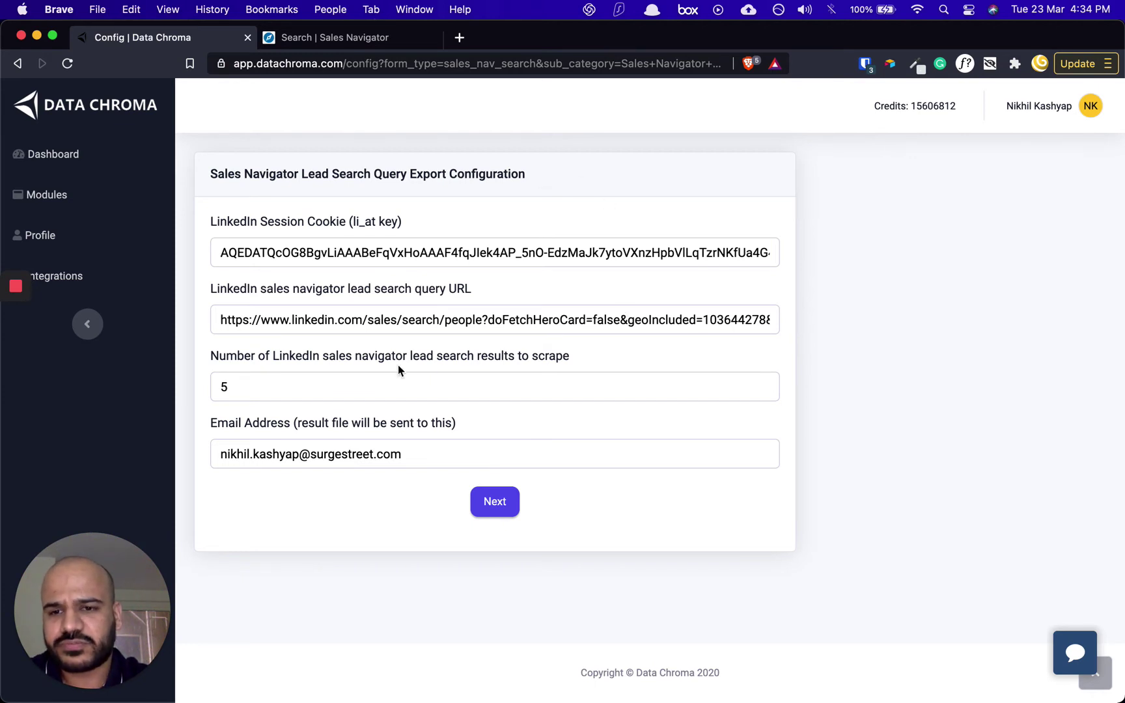
left_click_drag(213, 424, 282, 423)
left_click(291, 422)
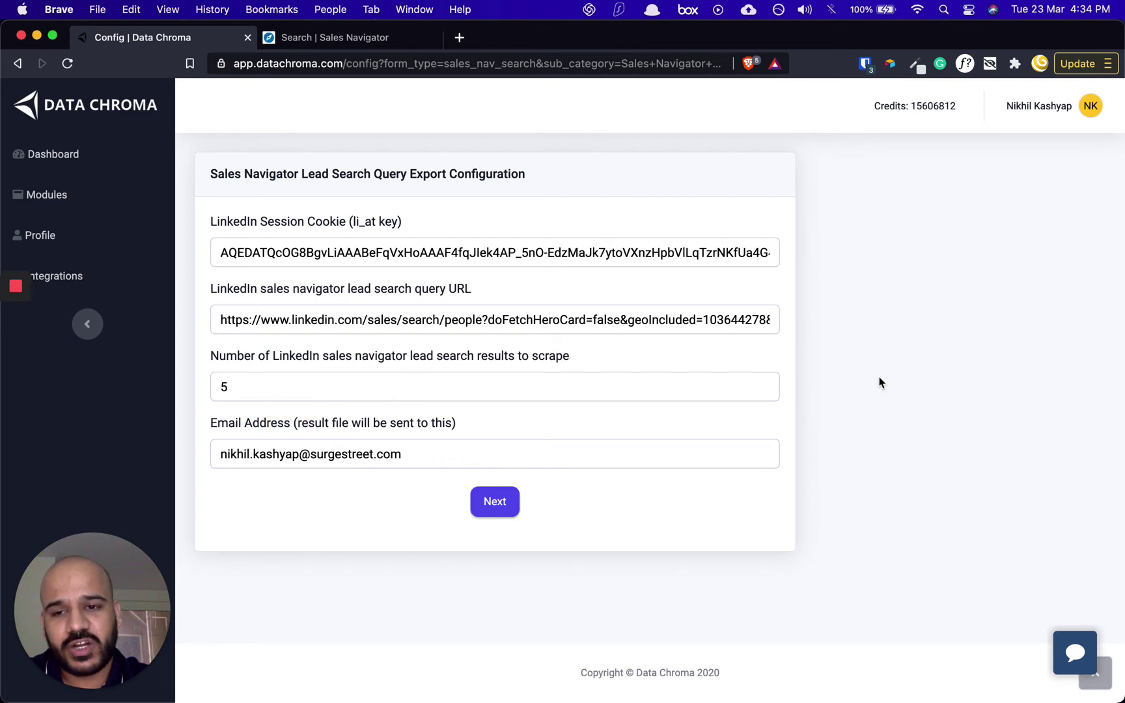
Submit the completed Sales Navigator Lead Search Query Export configuration to start the export
left_click(357, 37)
left_click(183, 41)
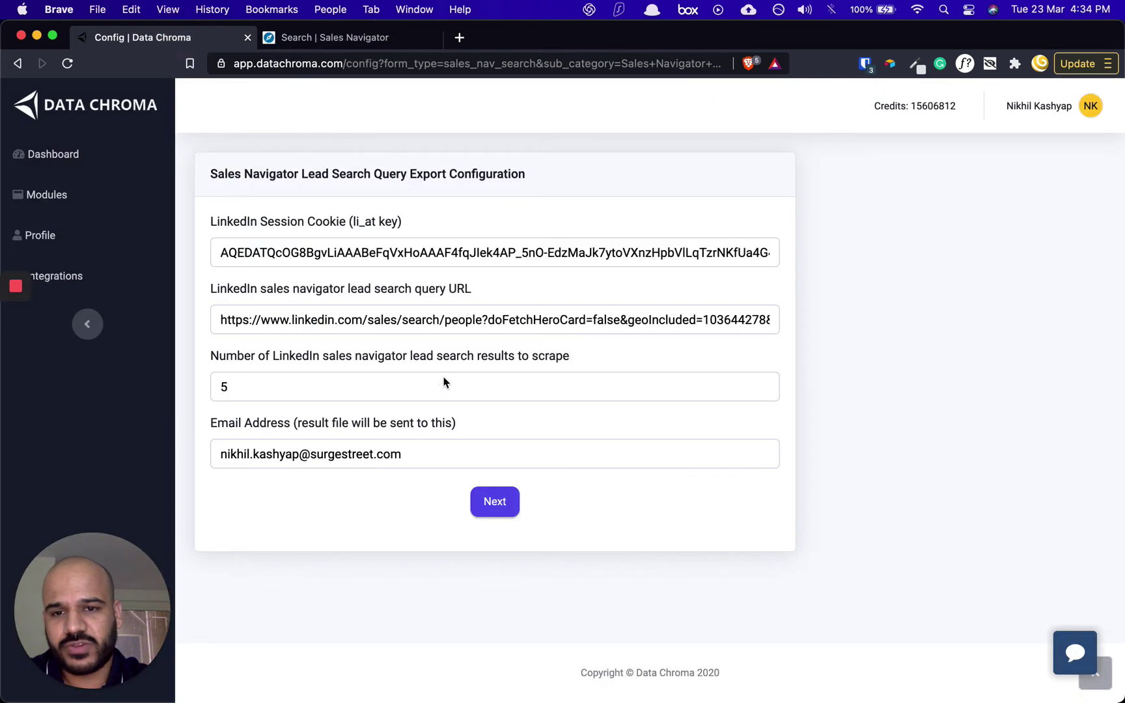
left_click(490, 508)
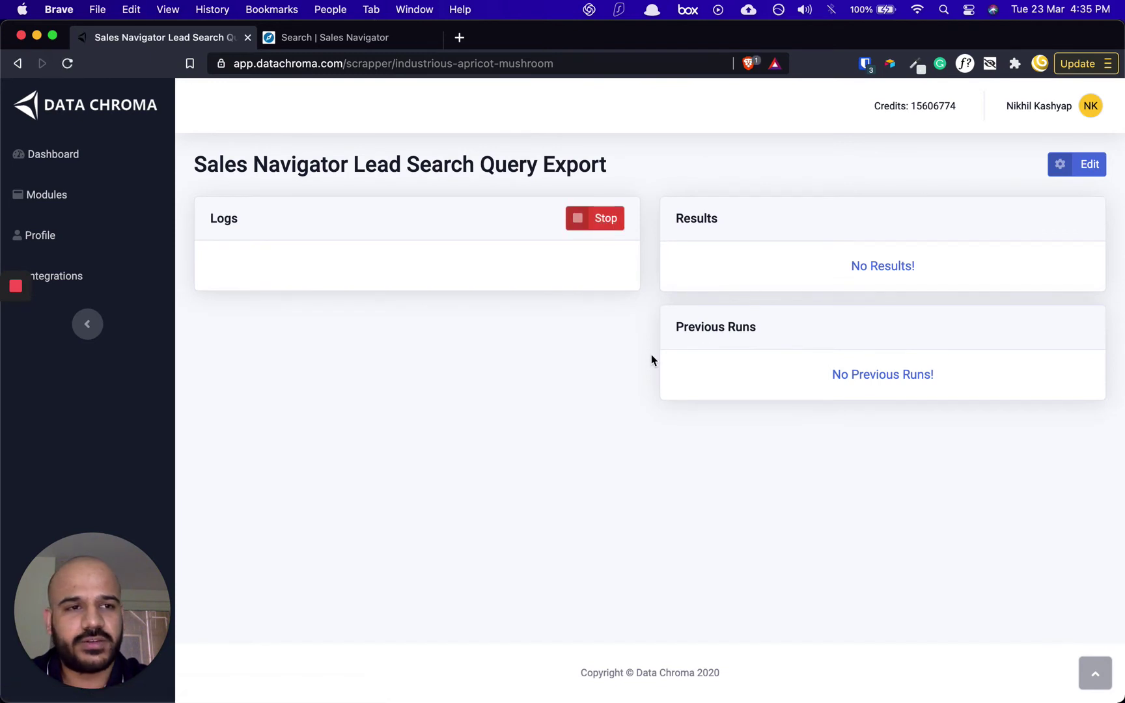
Check the export's log for the LinkedIn login and scraping progress
left_click(600, 228)
left_click(598, 229)
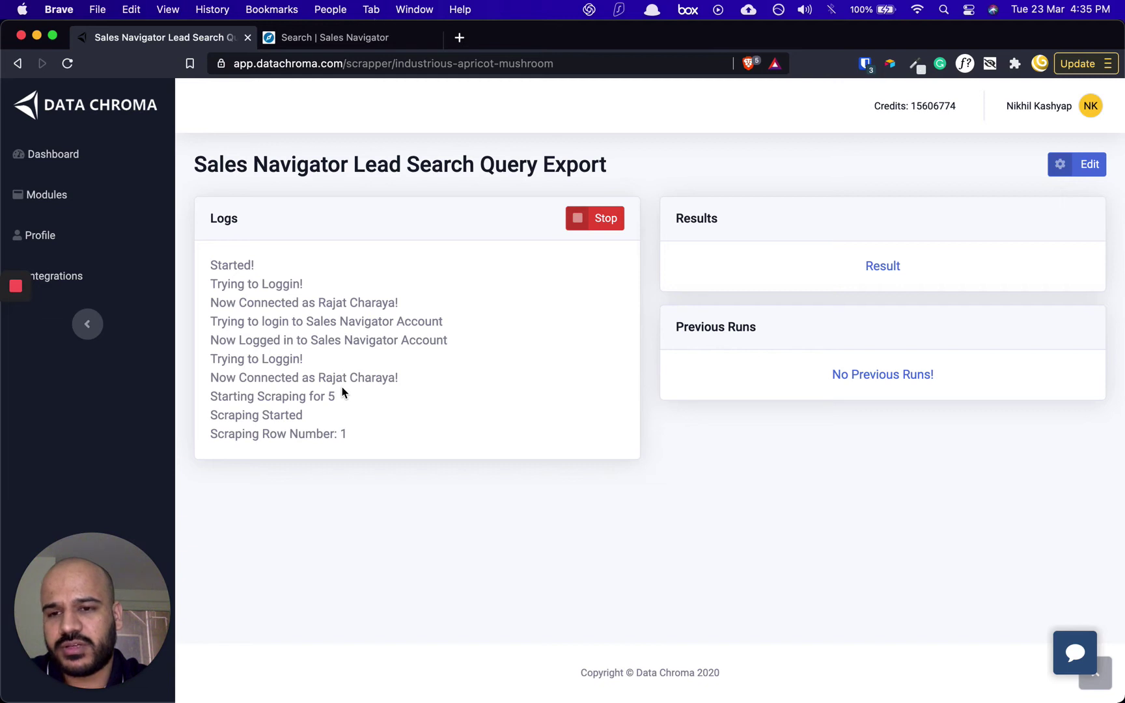
left_click_drag(239, 313, 334, 319)
left_click(376, 306)
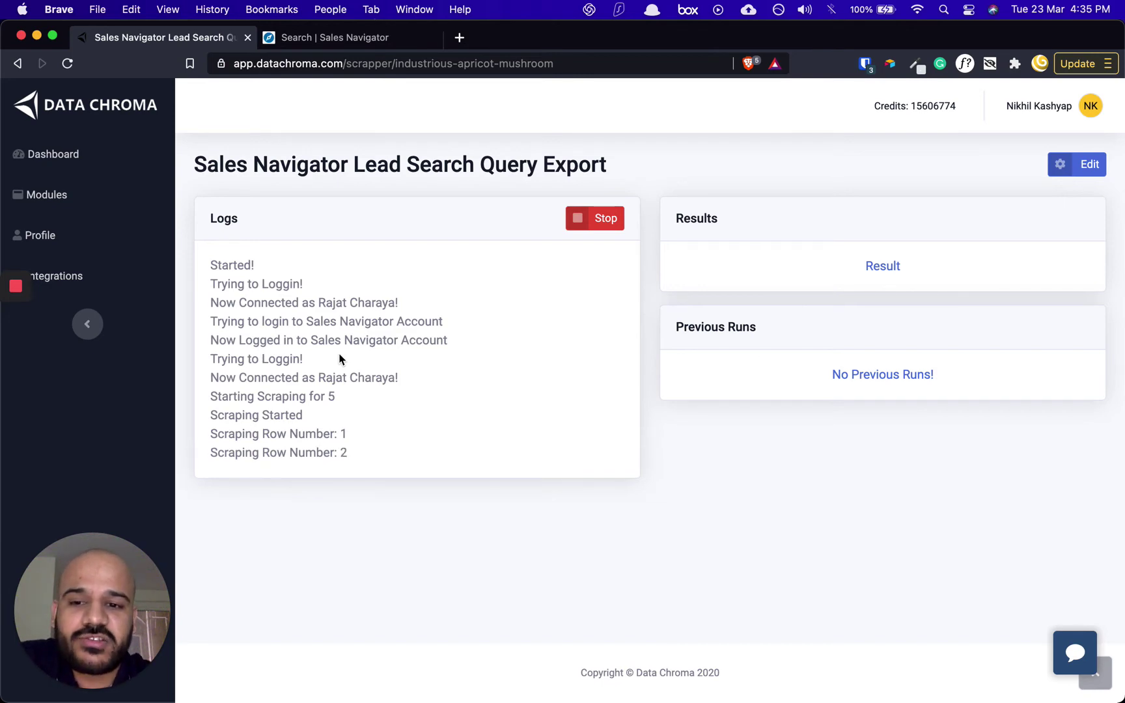
Review the filtered lead results in Sales Navigator and return to the running Data Chroma export
left_click(298, 37)
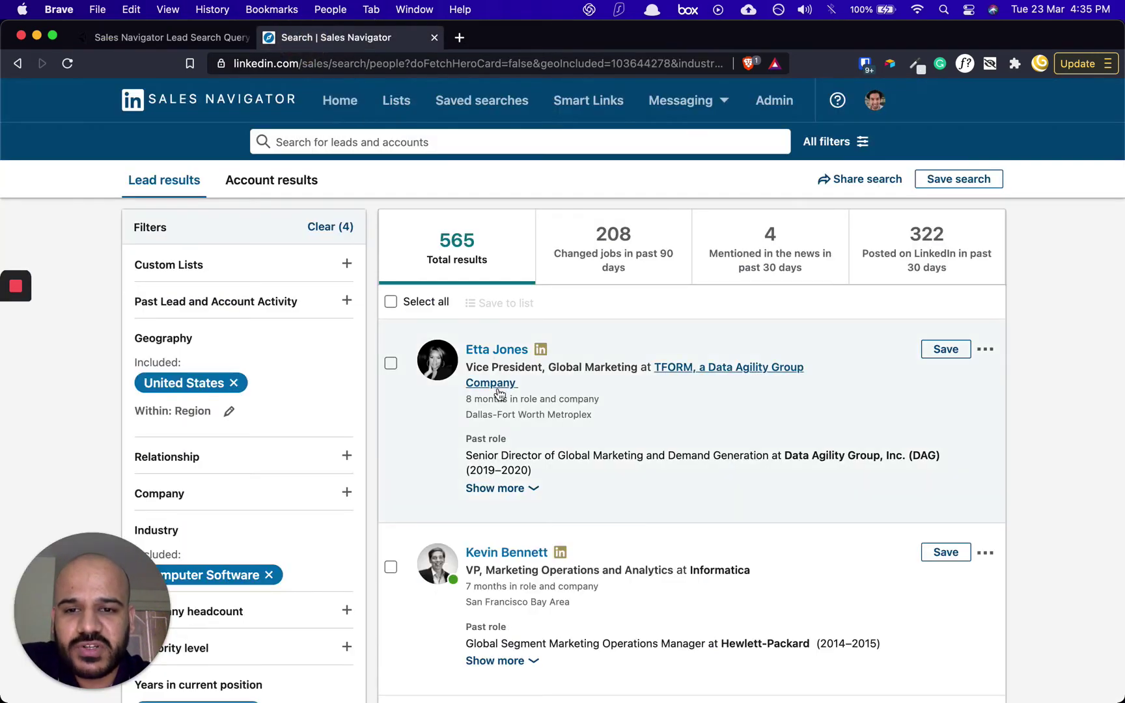
scroll(499, 393, "down", 5)
scroll(499, 394, "up", 3)
scroll(499, 394, "up", 2)
left_click(197, 37)
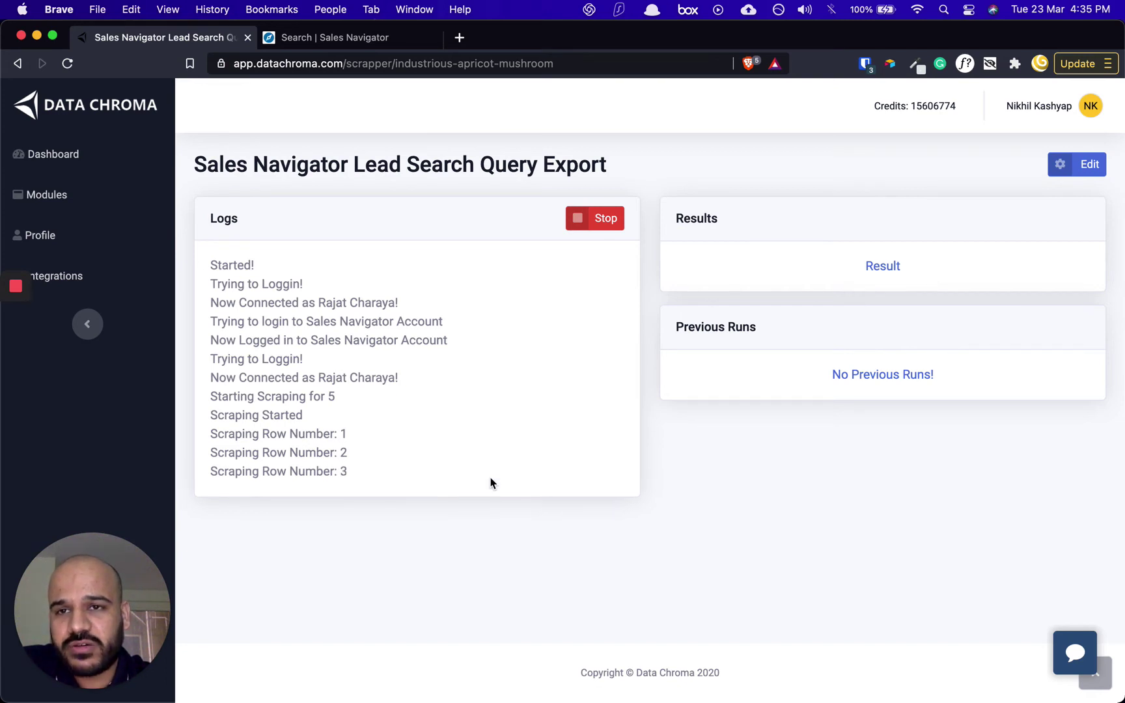
left_click_drag(612, 166, 546, 162)
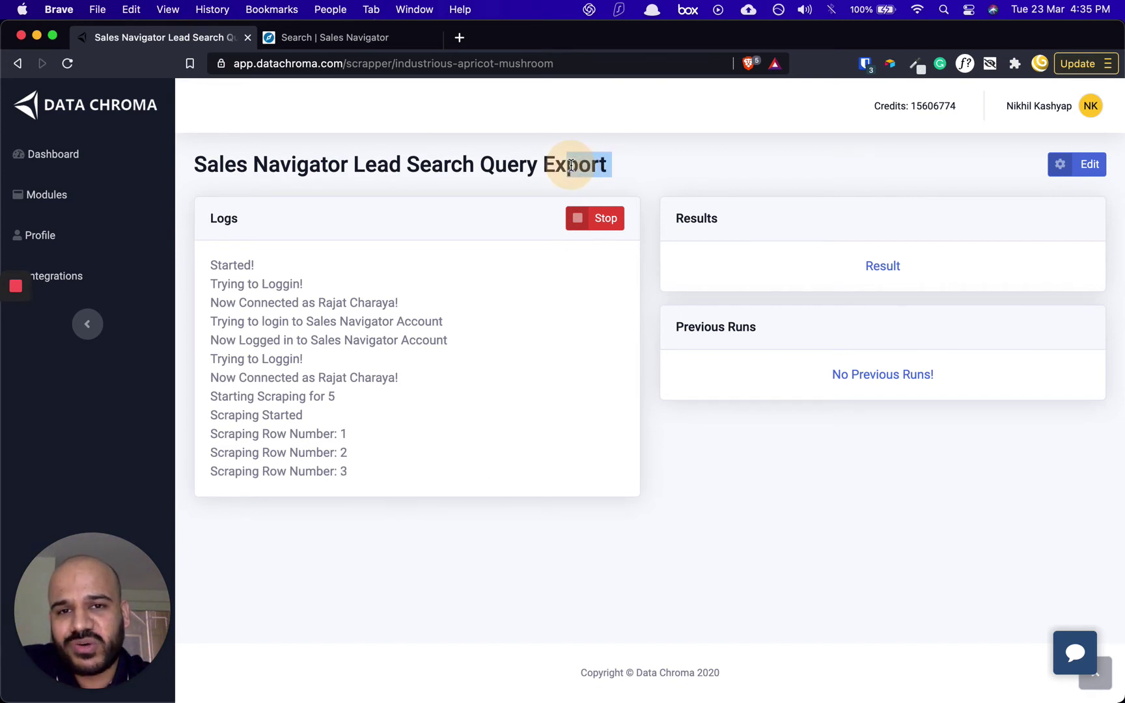
left_click(509, 159)
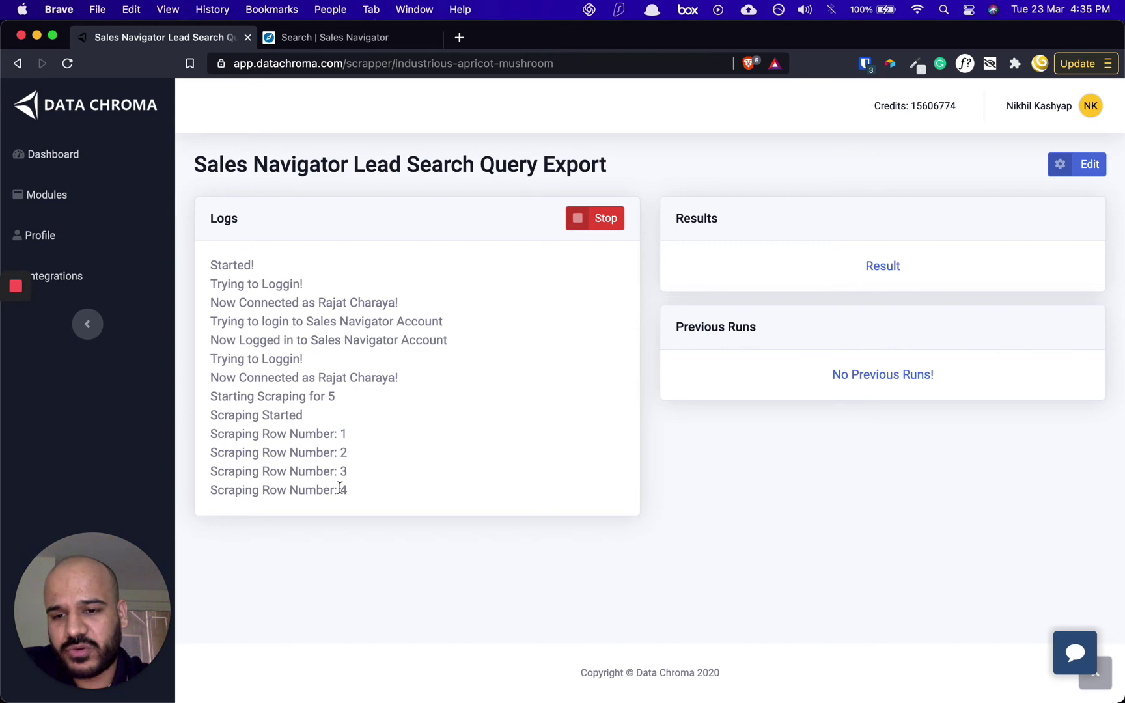
left_click(317, 38)
left_click(187, 40)
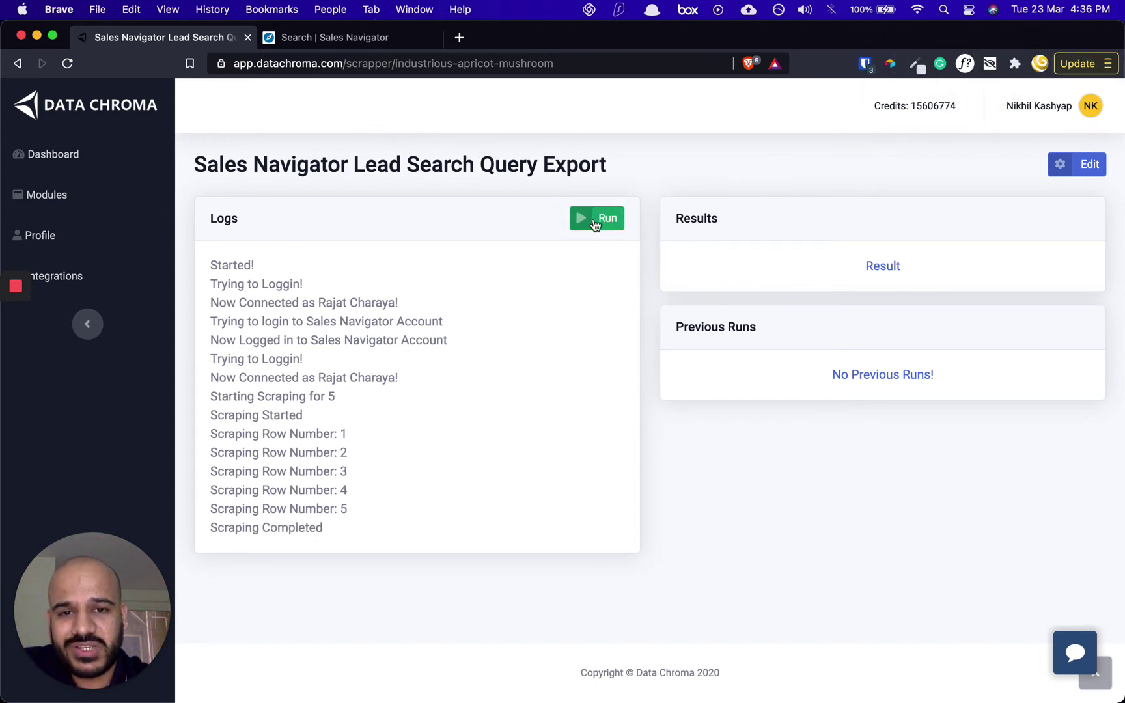
Download the result file of the completed Sales Navigator Lead Search Query Export
left_click(889, 278)
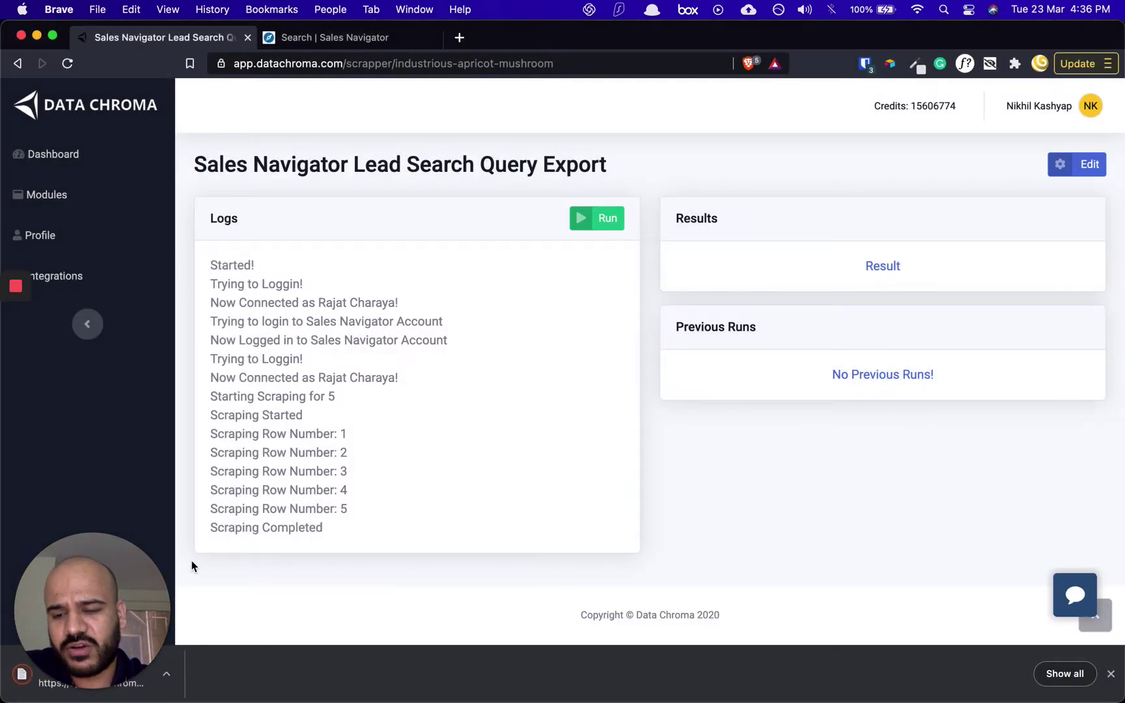
left_click_drag(126, 545, 726, 618)
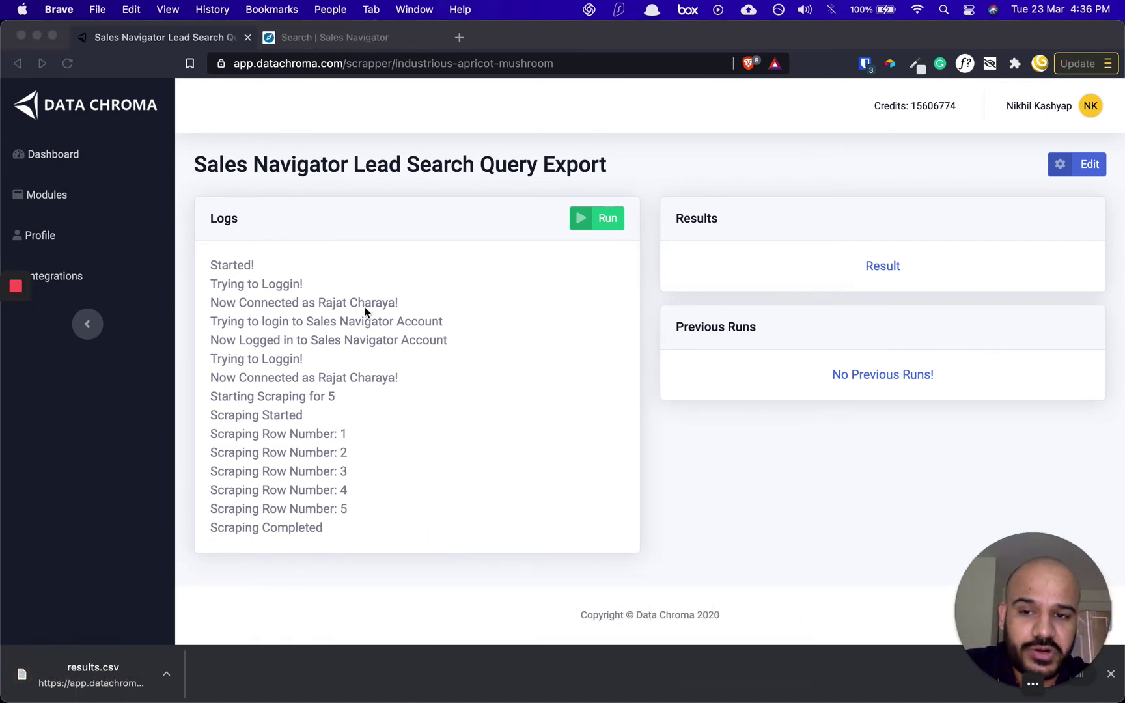
left_click(676, 469)
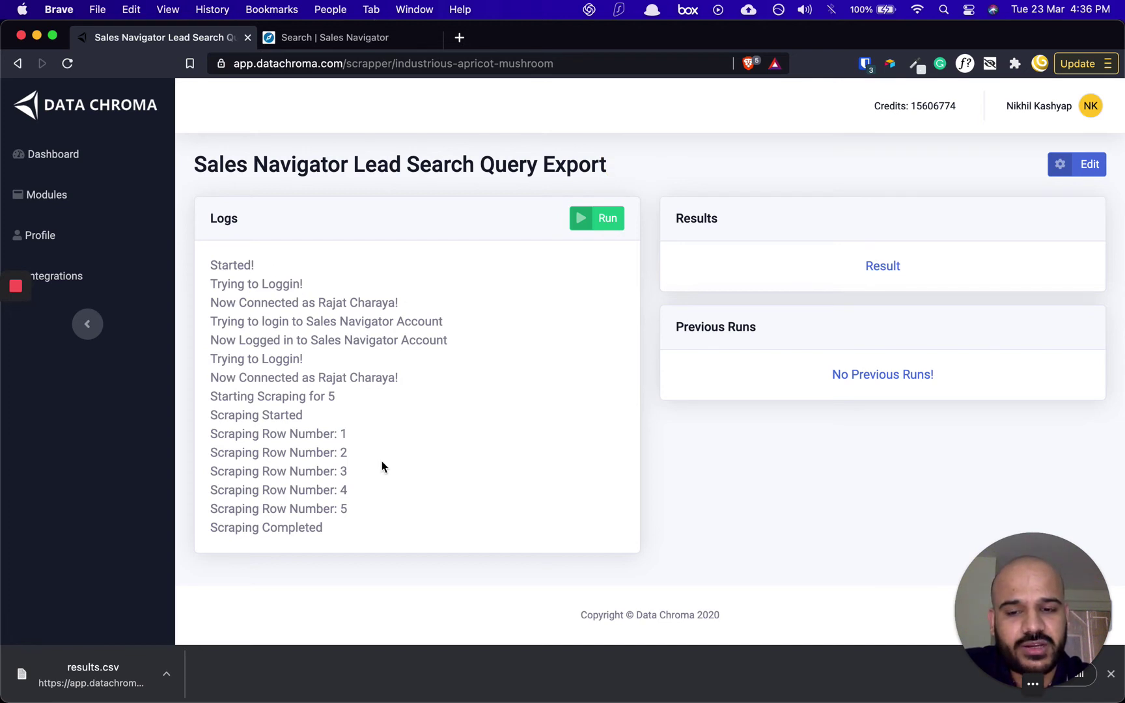
Create a blank Google Sheets spreadsheet in a new browser tab
left_click(460, 37)
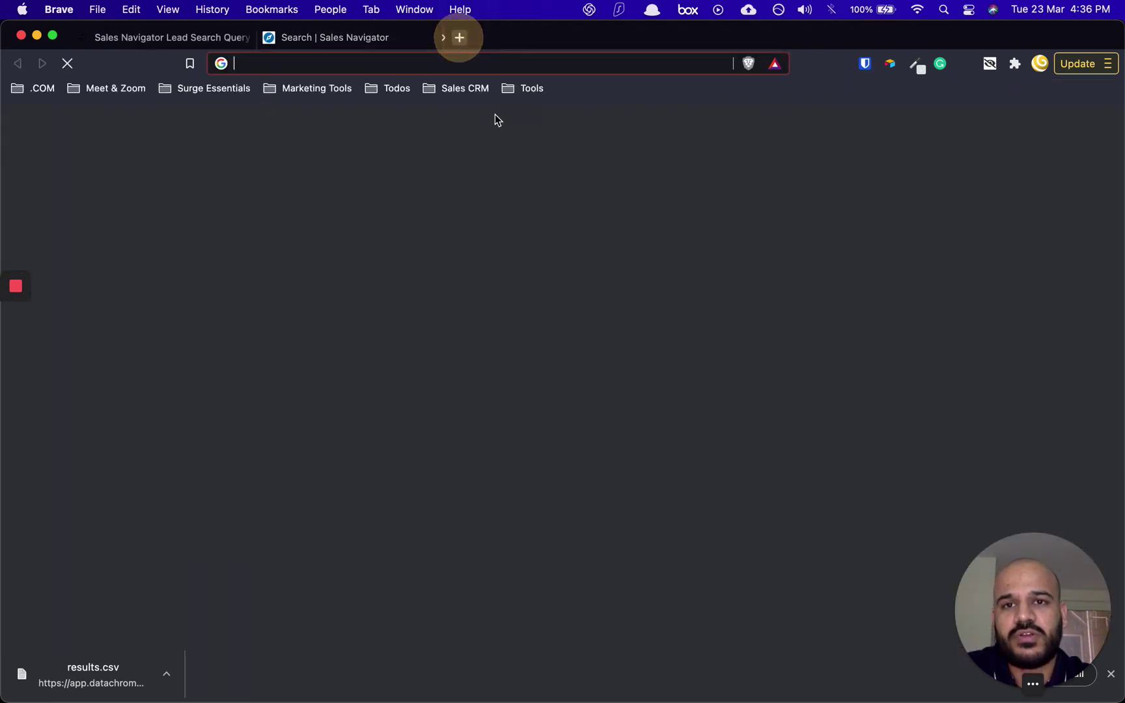
type("she")
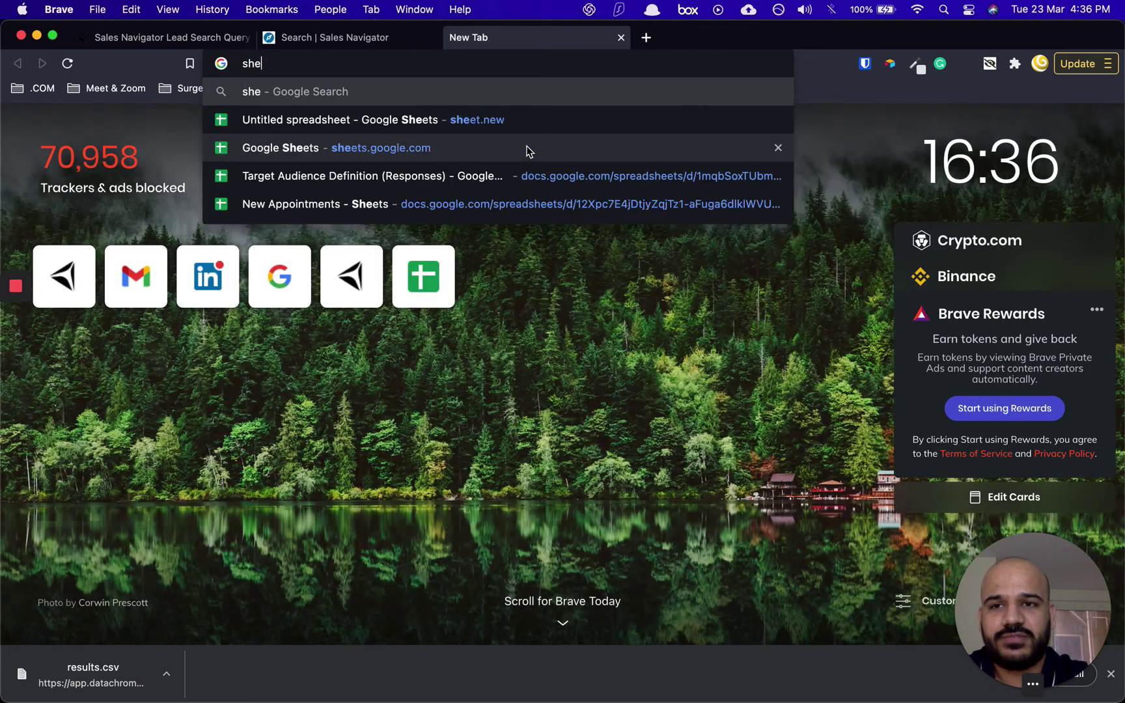
type("et")
key("Return")
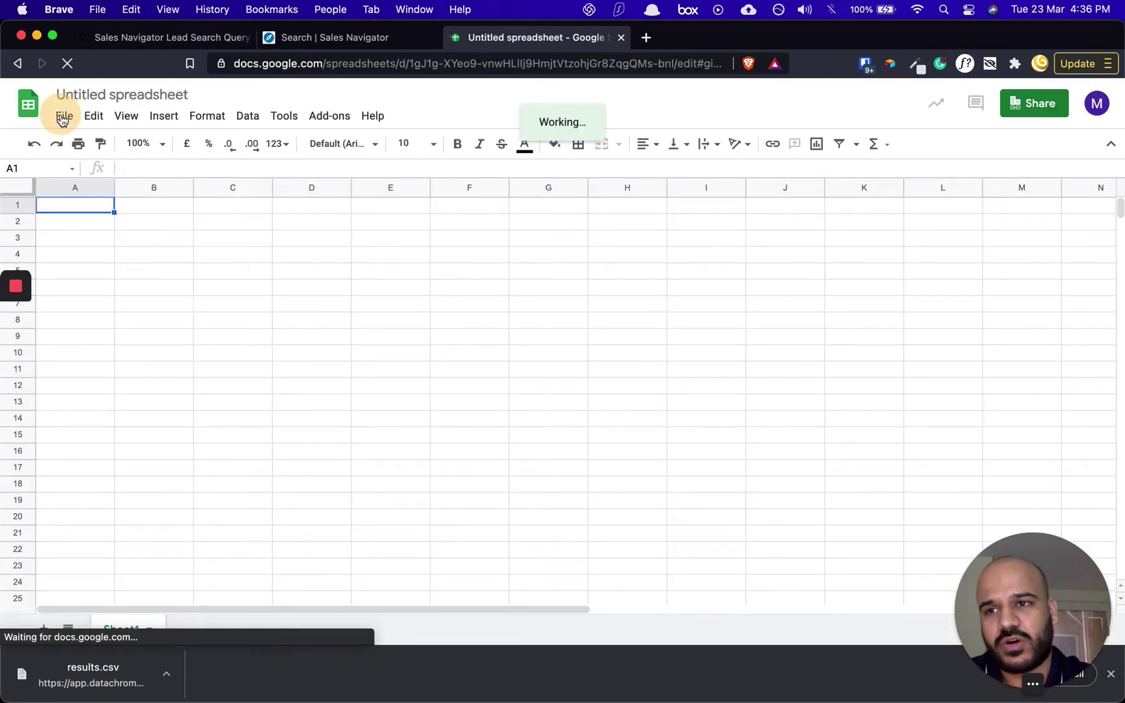
Upload the downloaded results.csv and import its data with Append to current sheet, detecting the separator automatically
left_click(63, 116)
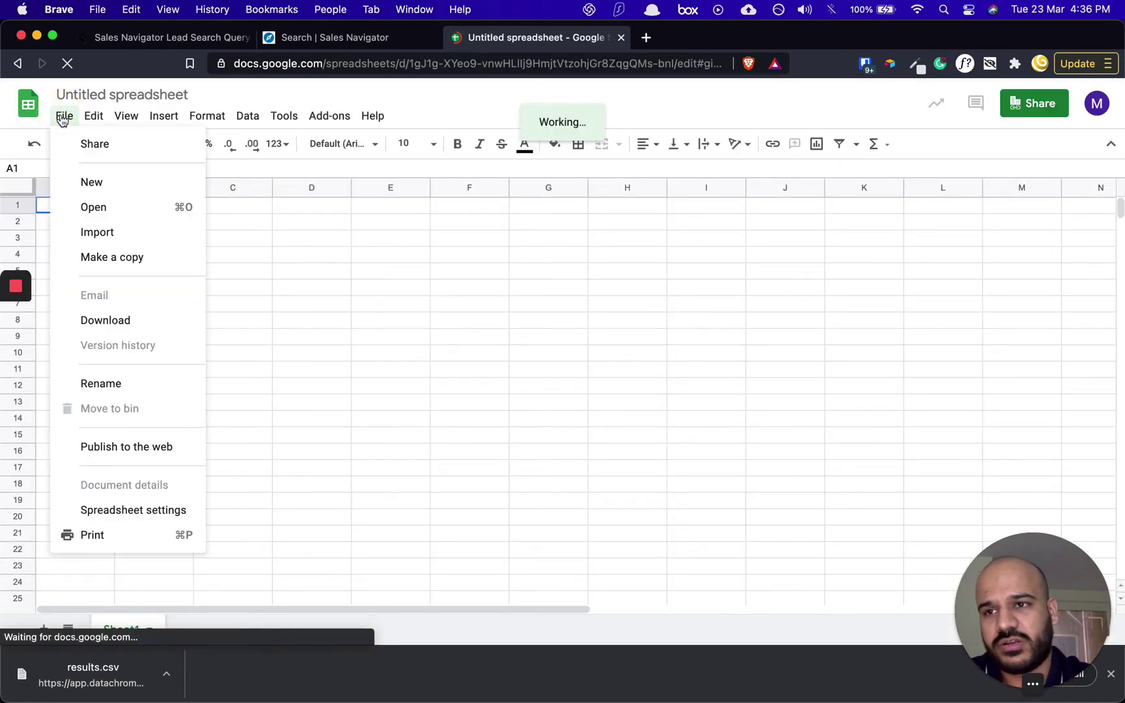
left_click(148, 233)
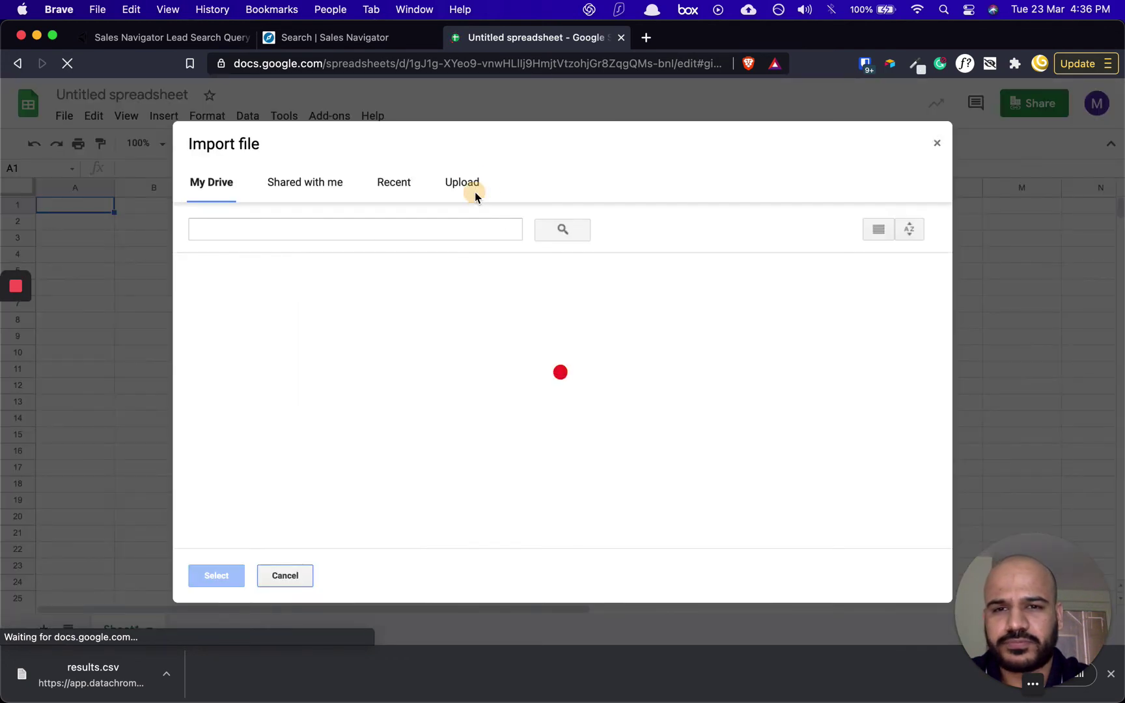
left_click(471, 191)
left_click_drag(98, 668, 424, 400)
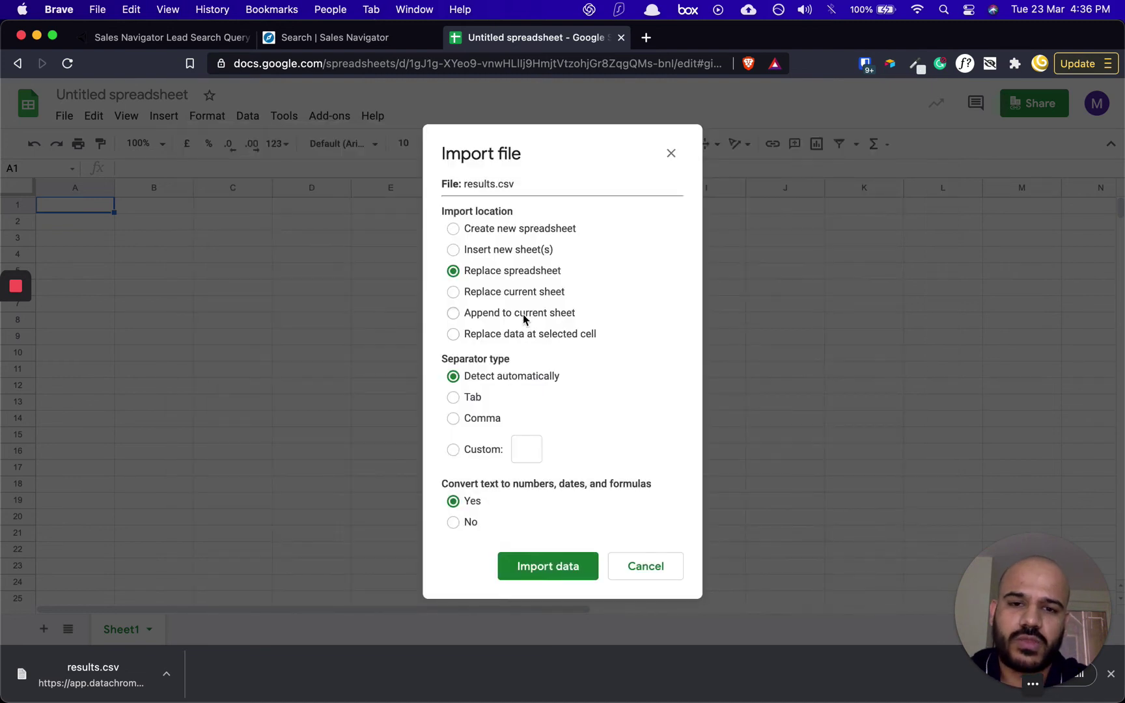
left_click(522, 314)
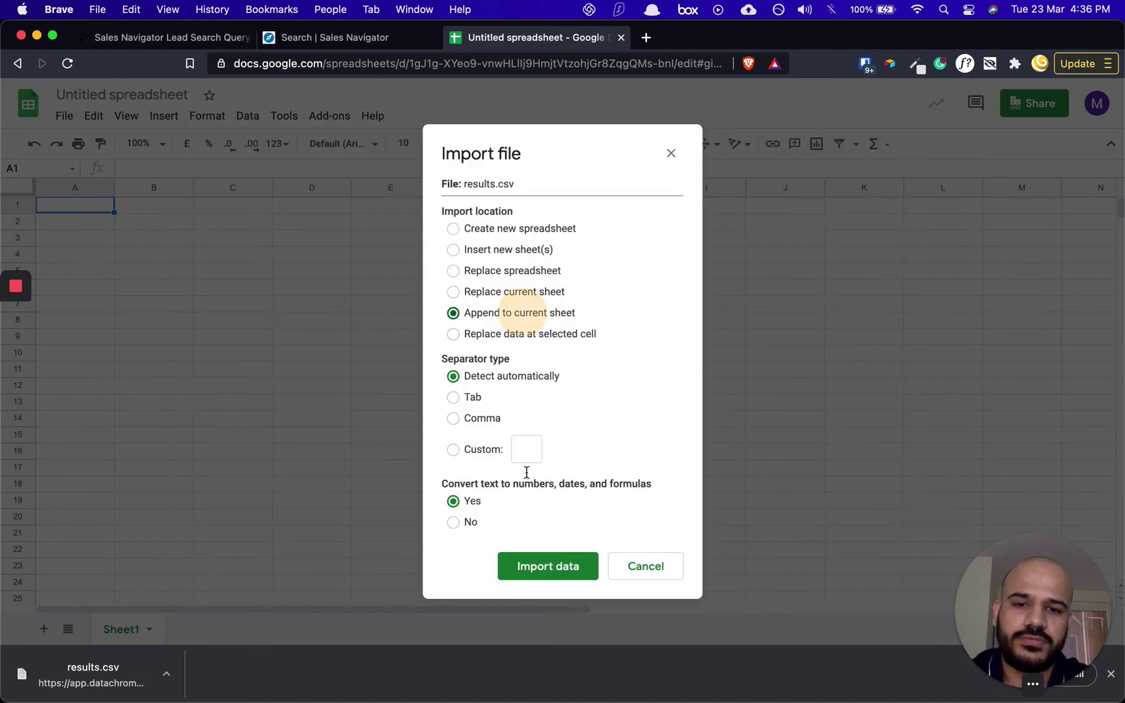
left_click(517, 565)
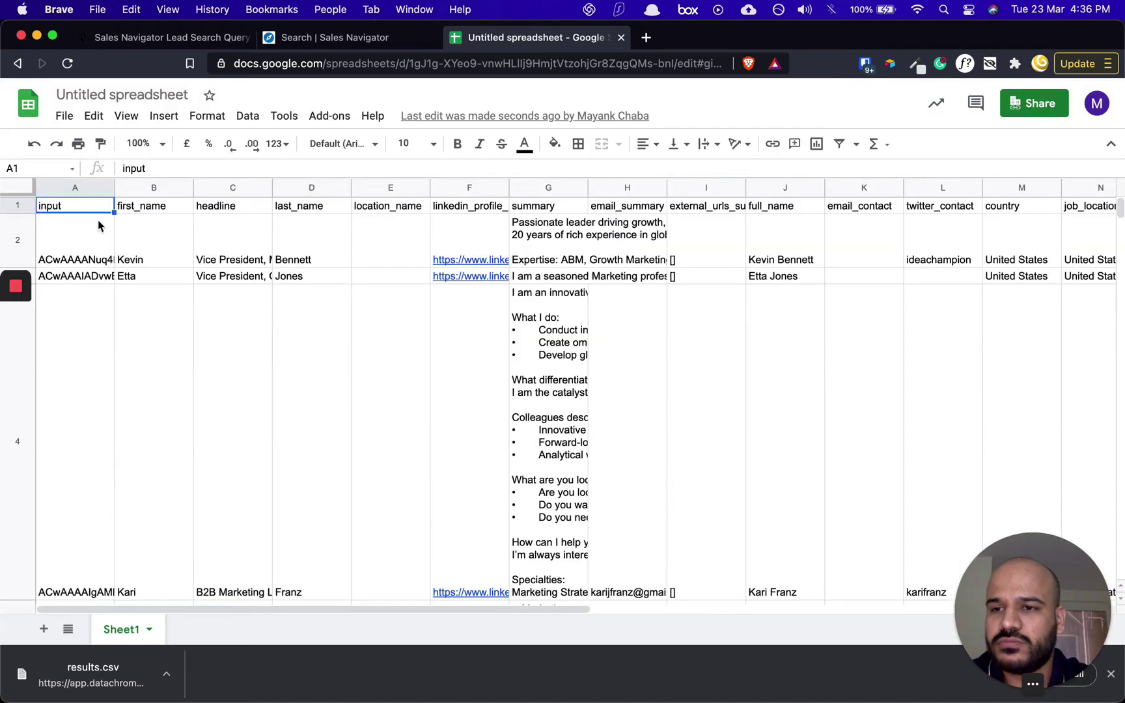
Check the imported input and first_name columns against the lead results in Sales Navigator, returning to the spreadsheet
left_click(94, 225)
key("Up")
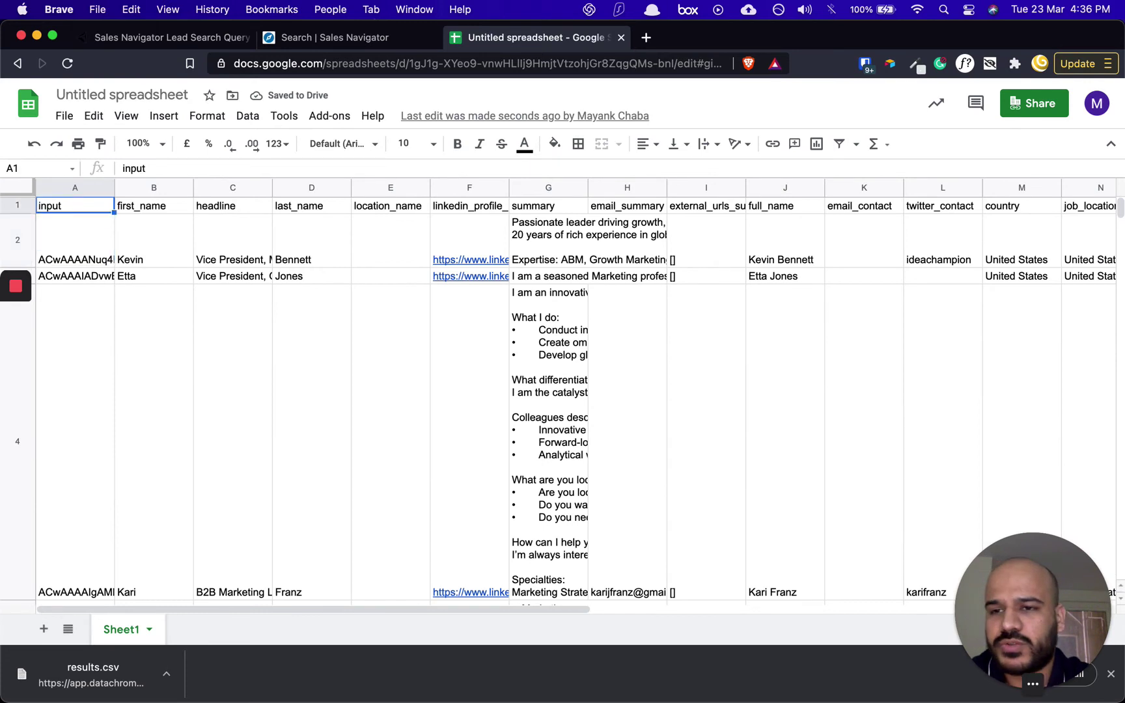
key("Right")
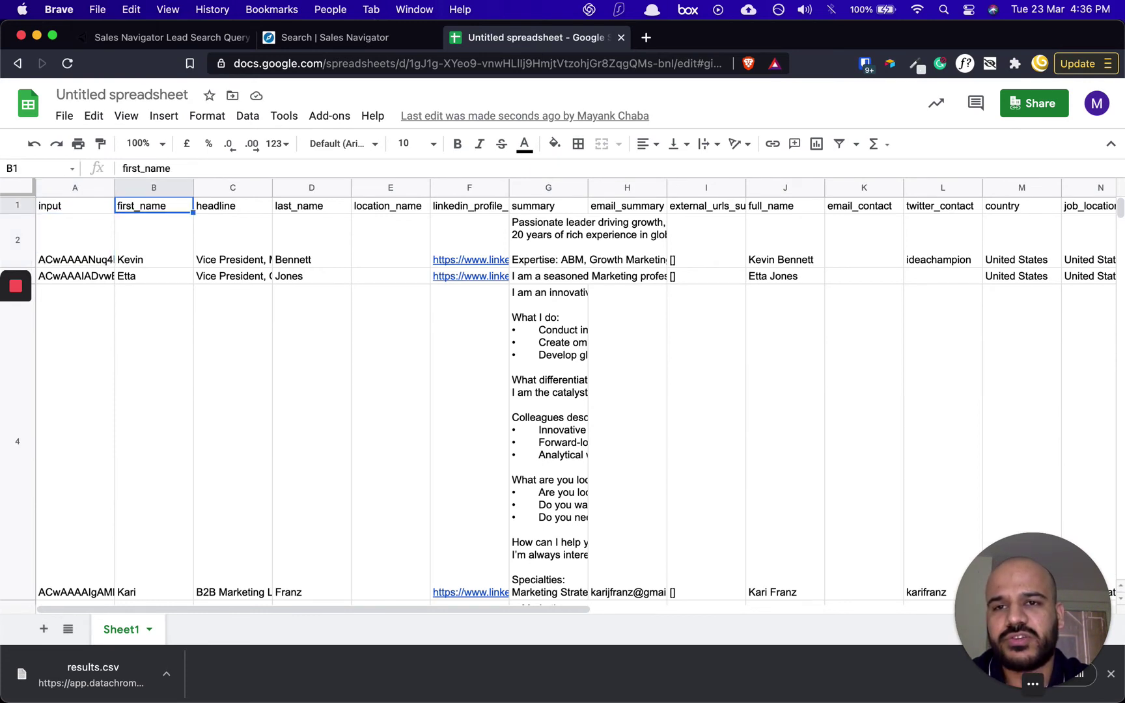
key("ctrl+shift+Tab")
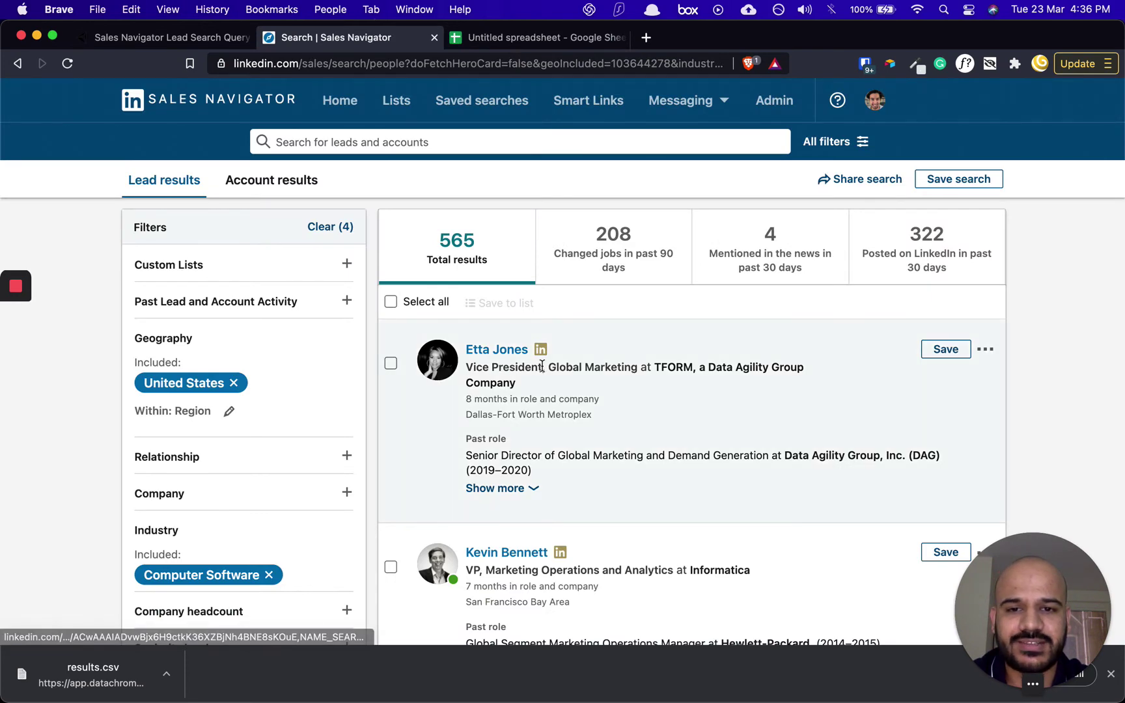
key("ctrl+Tab")
Examine the first lead's data in row 2 up to the LinkedIn profile URL in cell F2
key("Down")
key("Return")
key("Escape")
key("Right")
key("Down")
key("Left")
key("Up")
key("Return")
key("Return")
key("Up")
key("Right")
key("Right")
key("Right")
key("Return")
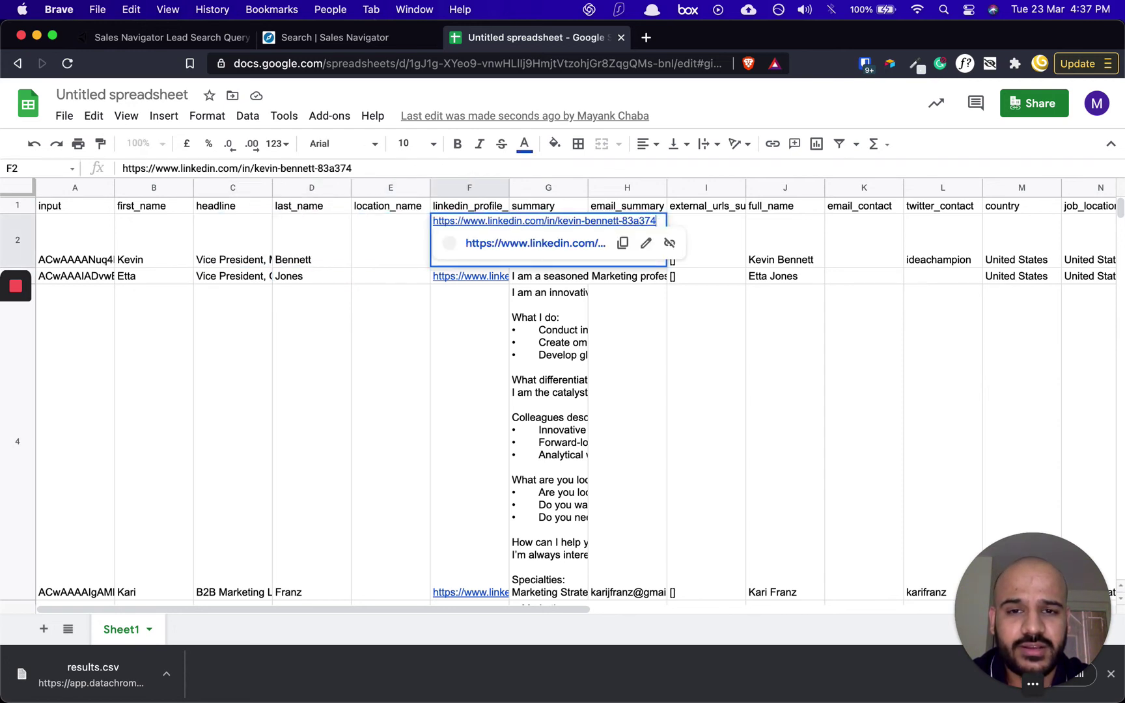
key("Return")
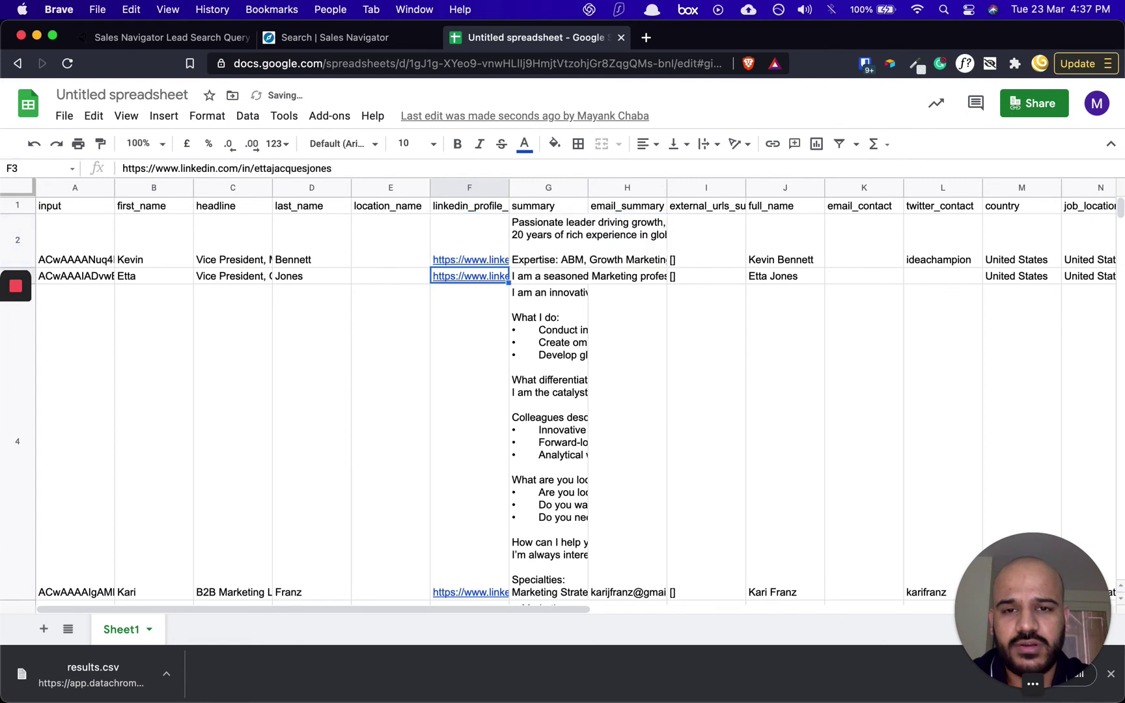
Read the full text of the first lead's summary in cell G2
key("Up")
key("Right")
key("Right")
key("Left")
key("Return")
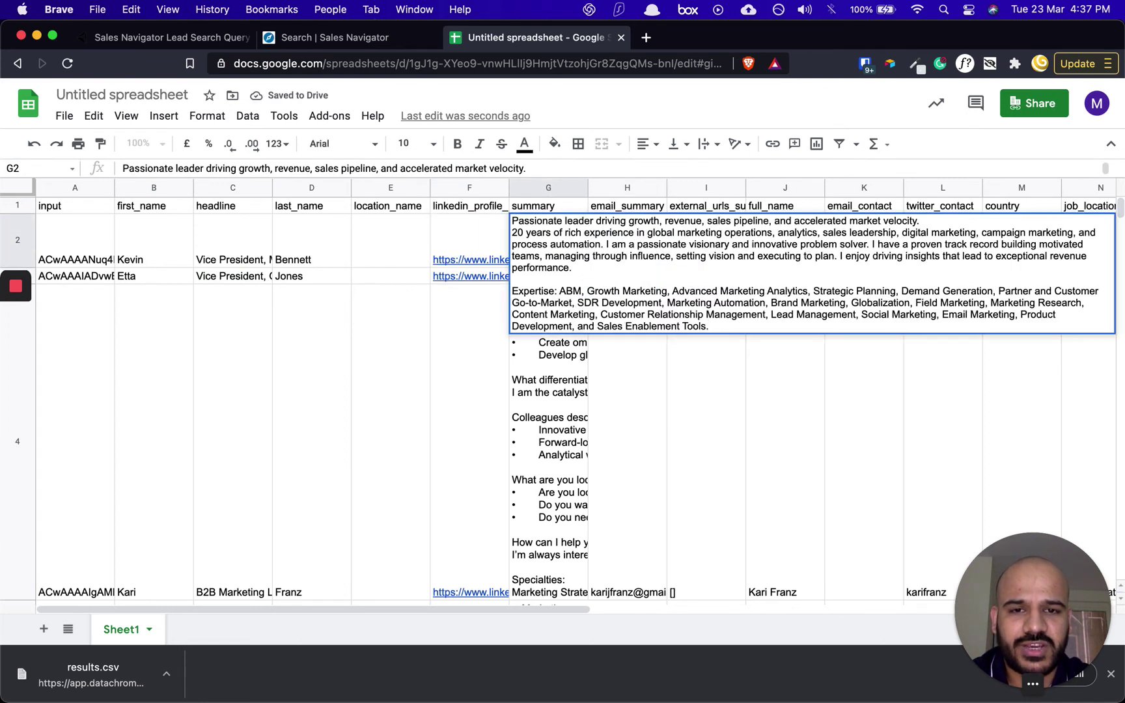
key("Escape")
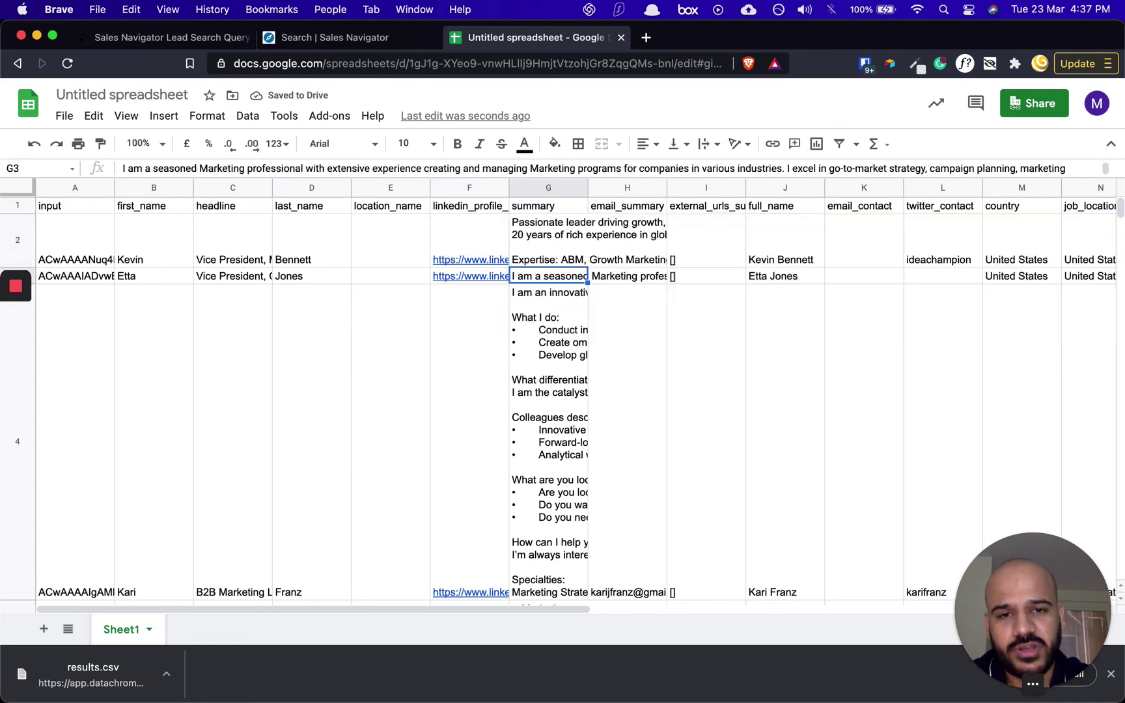
Examine the email_summary column from its header down to the lead in row 4
key("Right")
key("Up")
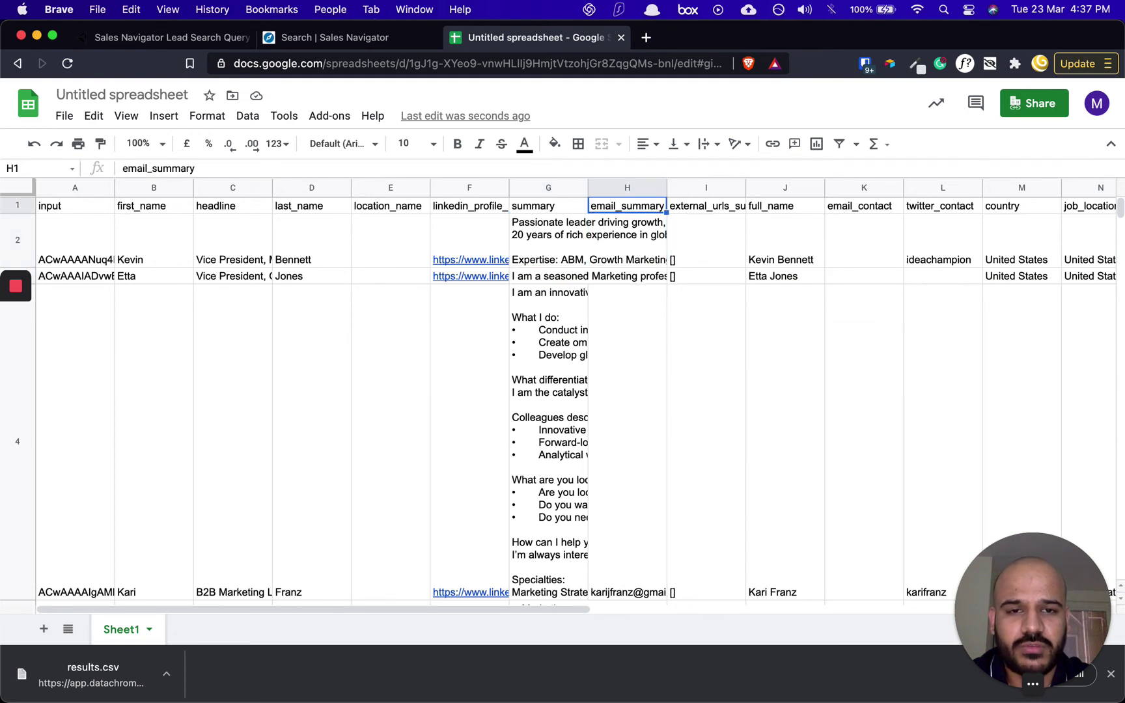
key("Return")
key("Return")
key("Down")
key("Down")
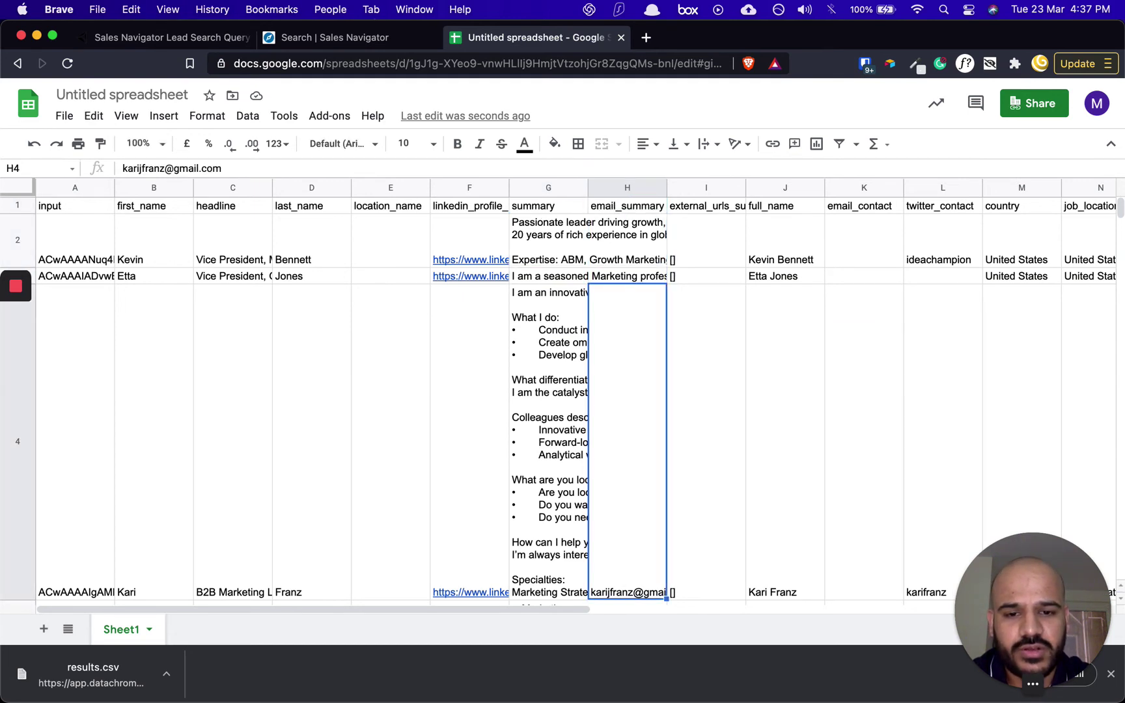
left_click(626, 276)
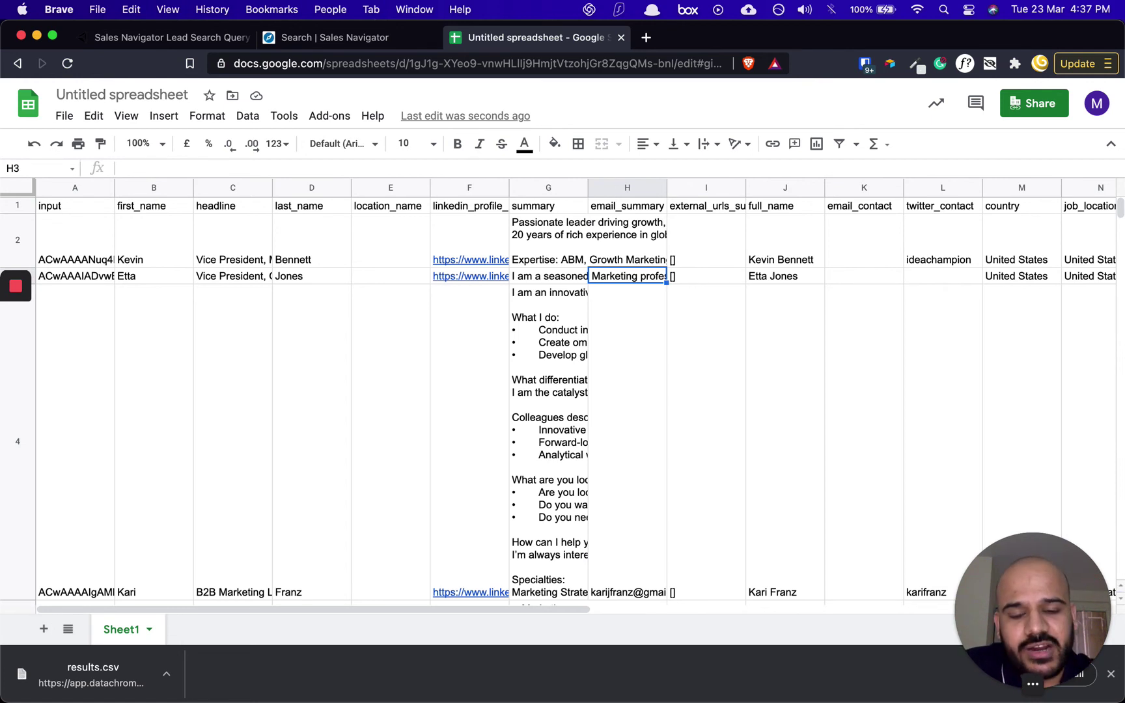
Compare the row 4 lead's summary with its email_summary cell, and view the full address in H4
key("Down")
key("Left")
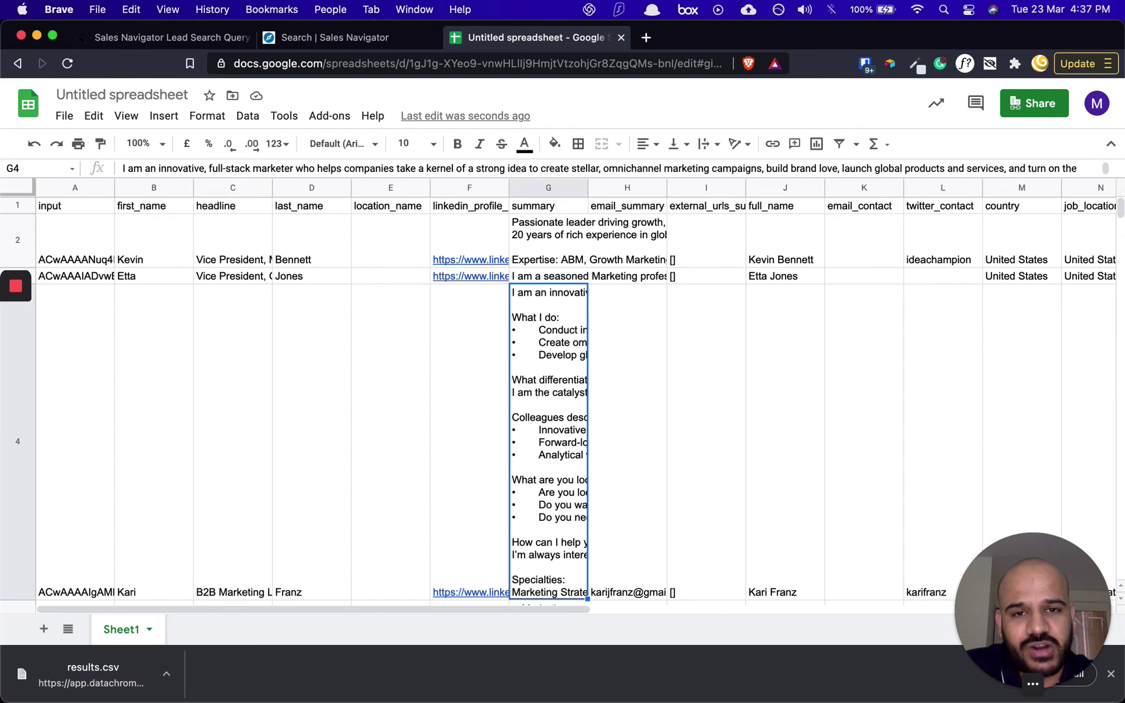
key("Right")
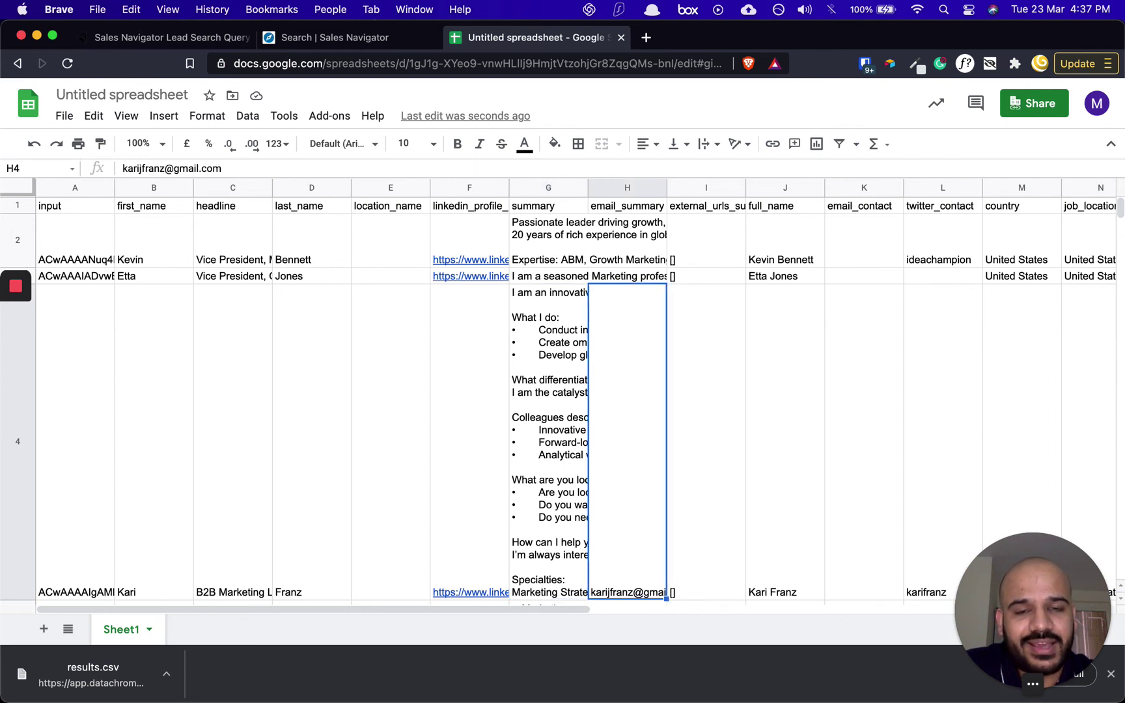
key("Left")
key("Right")
key("Return")
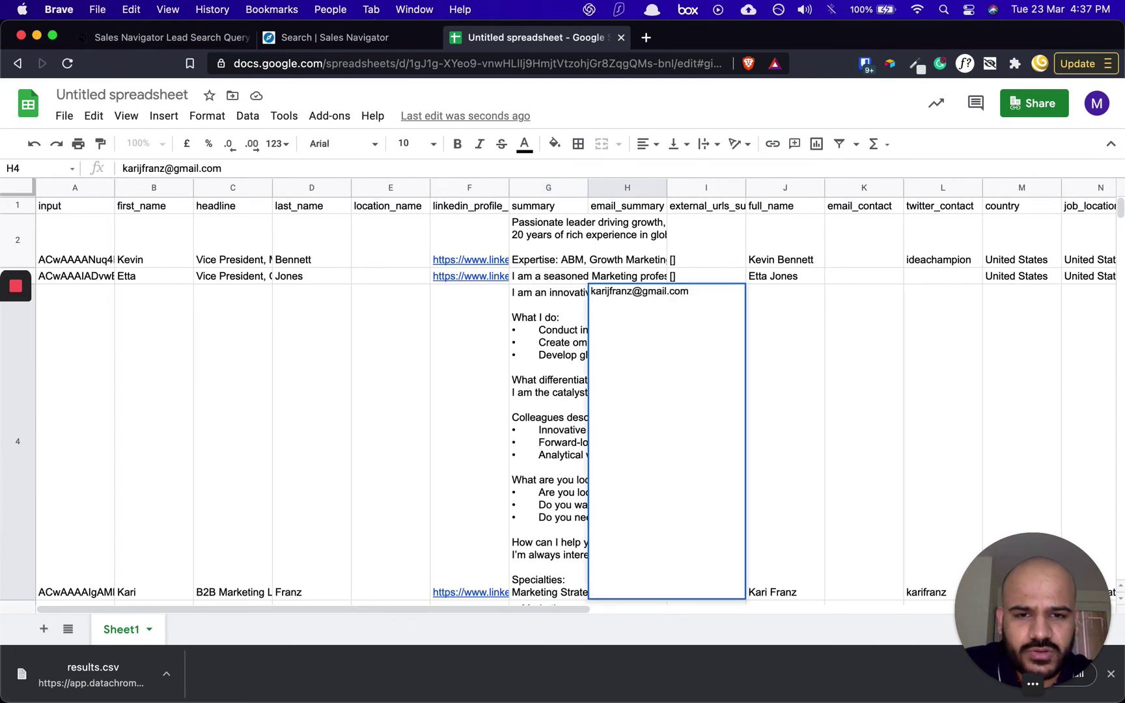
key("Return")
Locate the contact e-mail sentence within the full summary text in G4 and return to the extracted address in H4
key("Up")
key("Up")
key("Down")
key("Left")
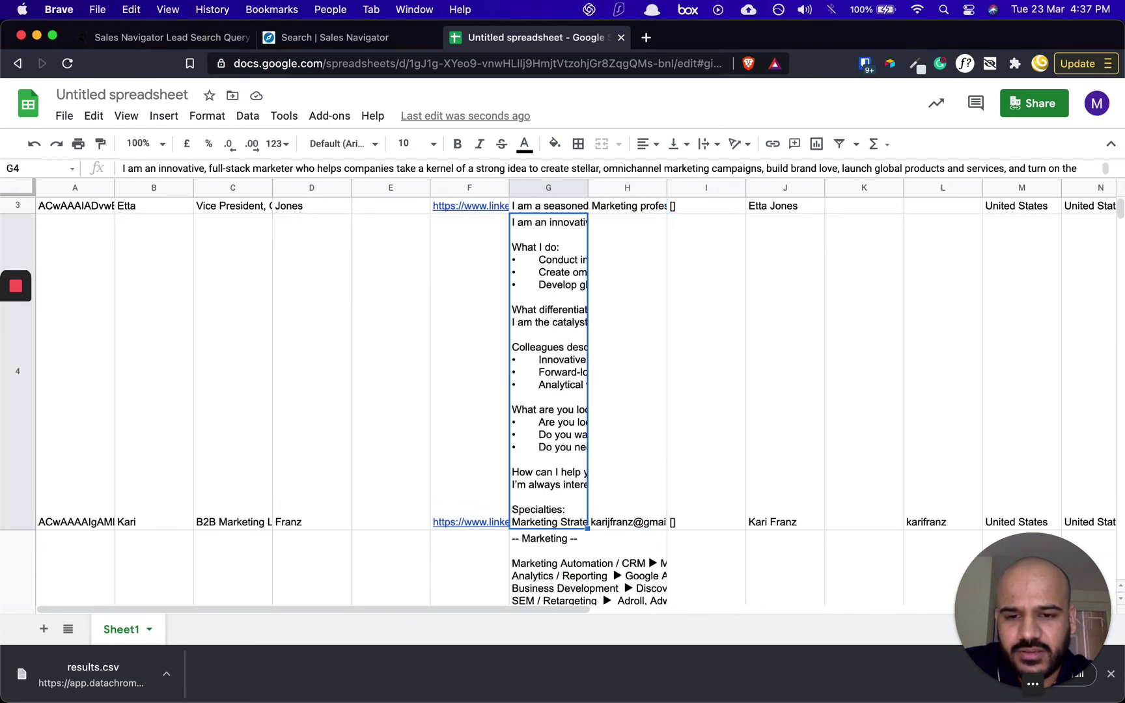
key("Return")
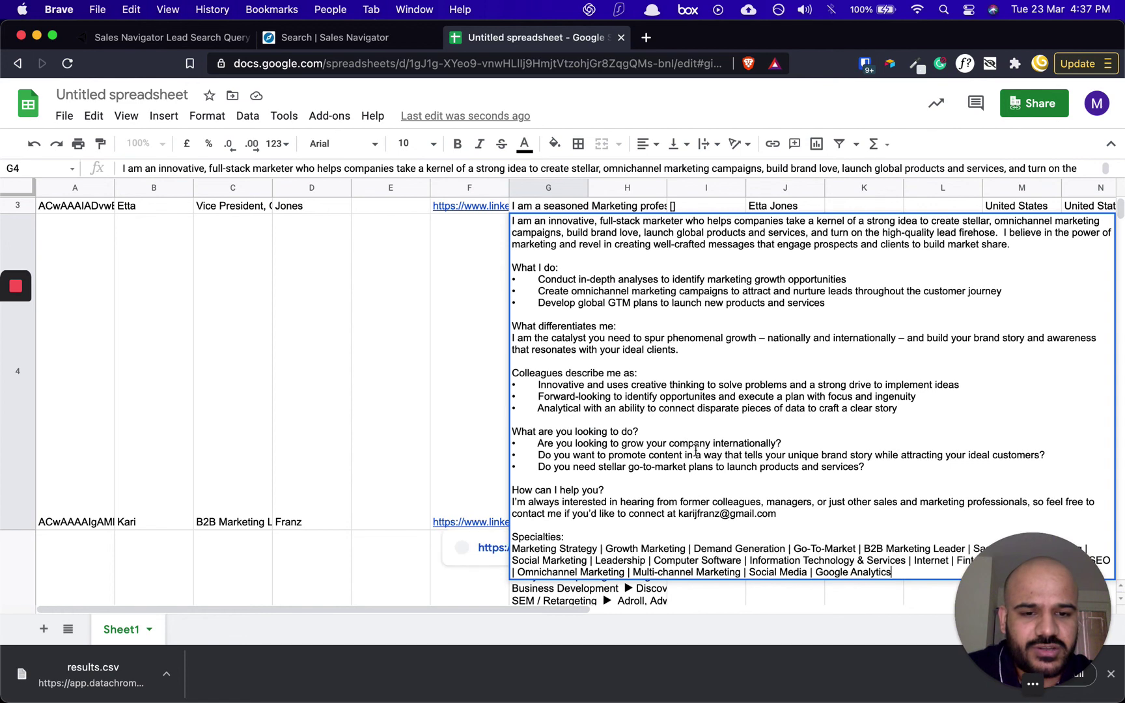
triple_click(695, 519)
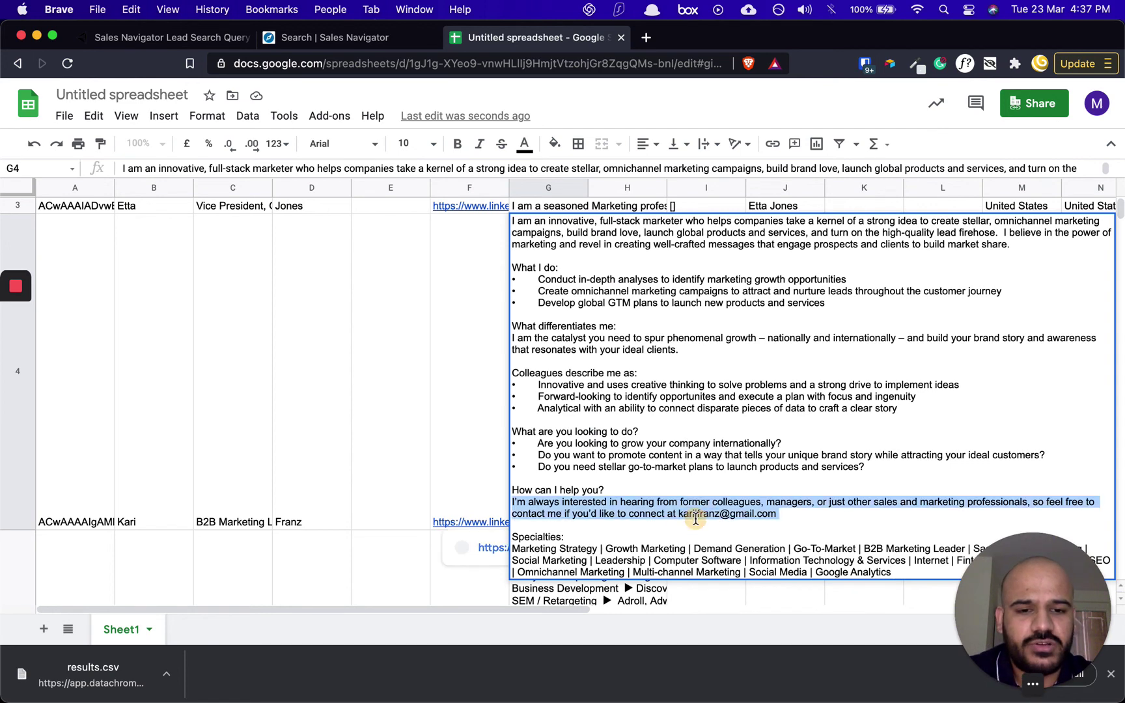
left_click(475, 461)
key("Right")
key("Right")
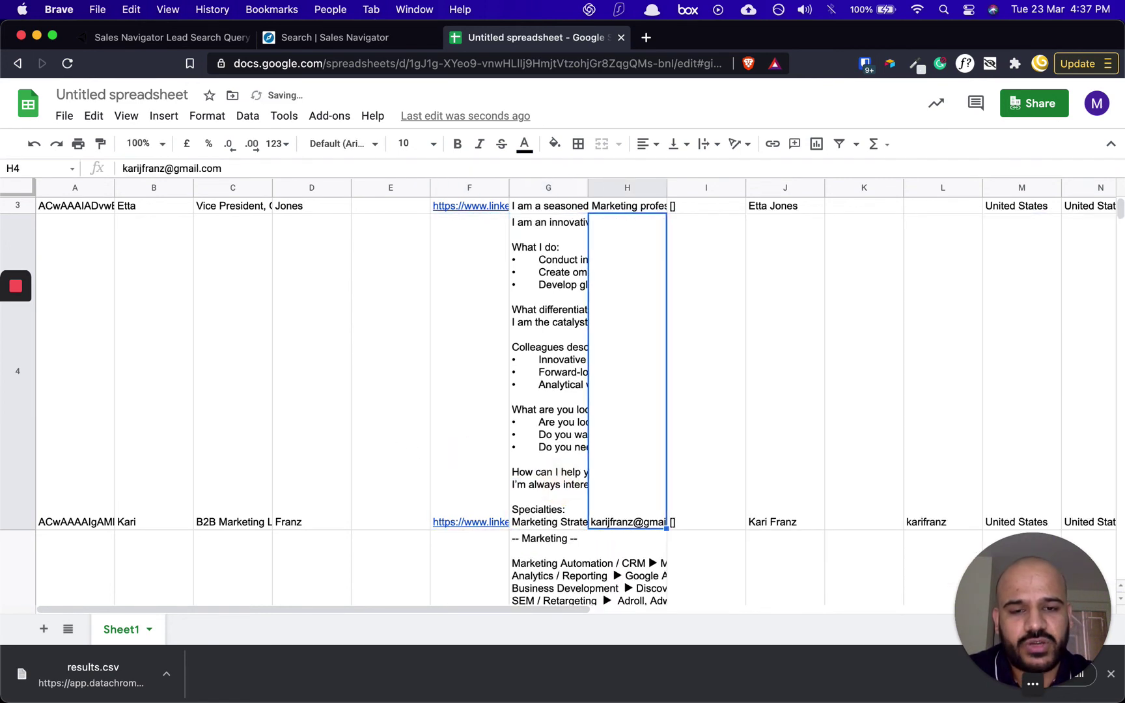
Return from the extracted address in H4 to the header row and read the full external_urls_summary header in I1
key("Return")
key("Return")
key("Up")
key("Up")
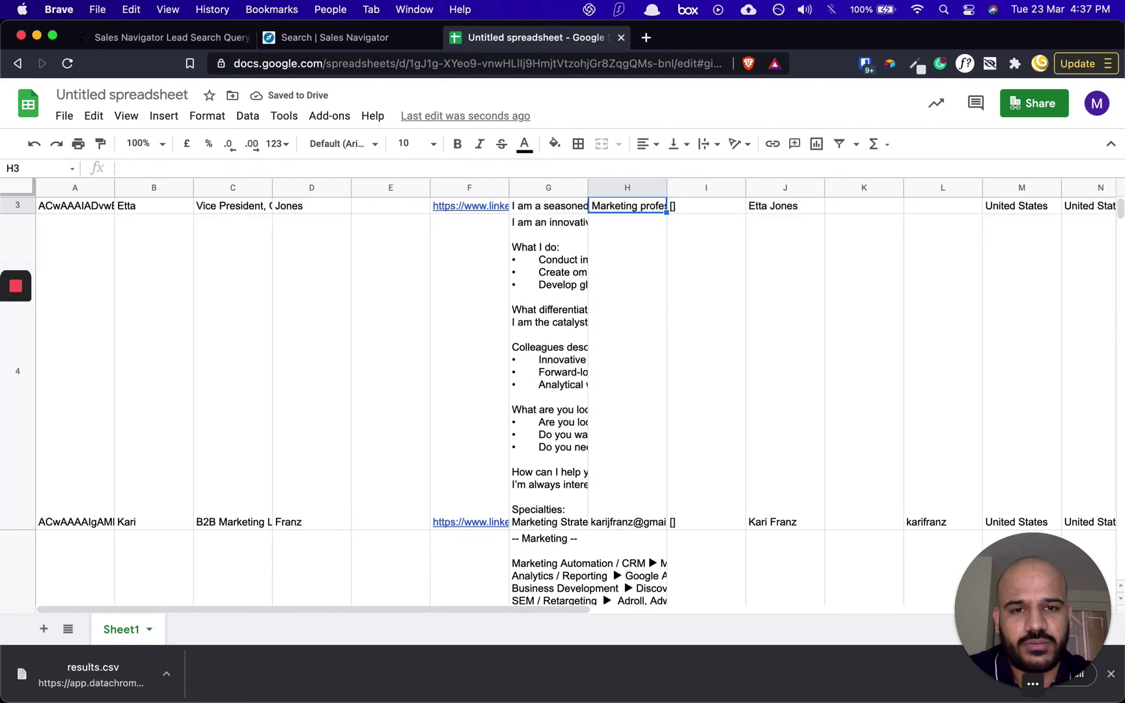
key("Up")
key("Up")
key("Right")
key("Down")
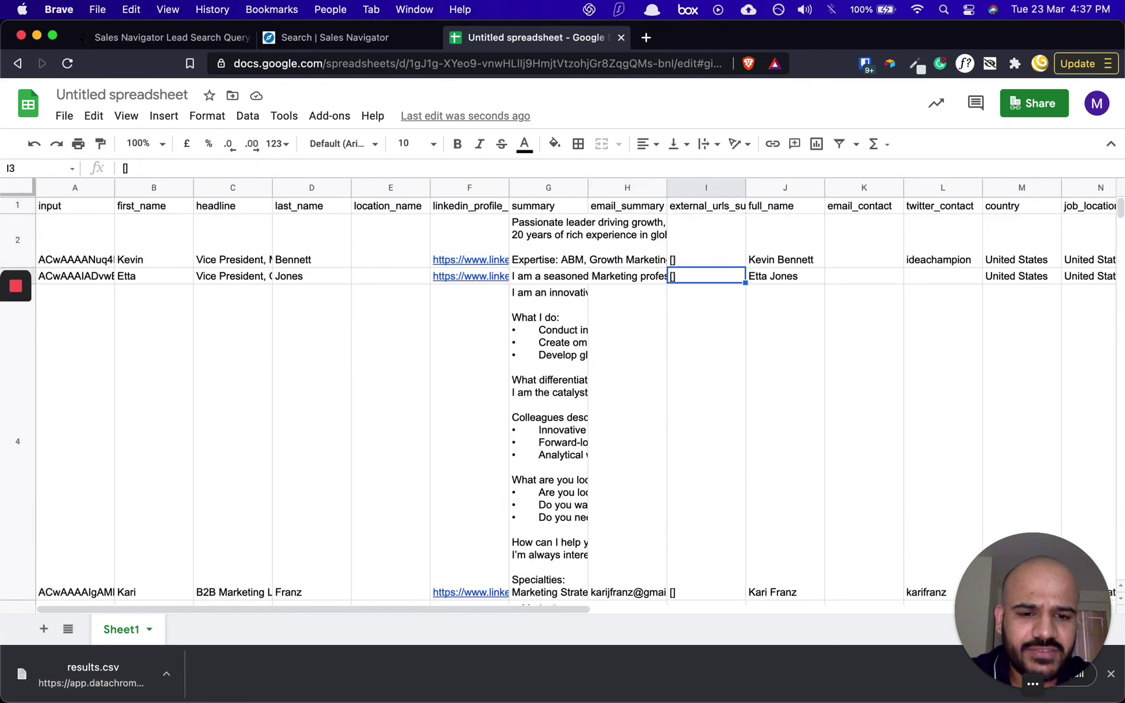
key("Up")
key("Return")
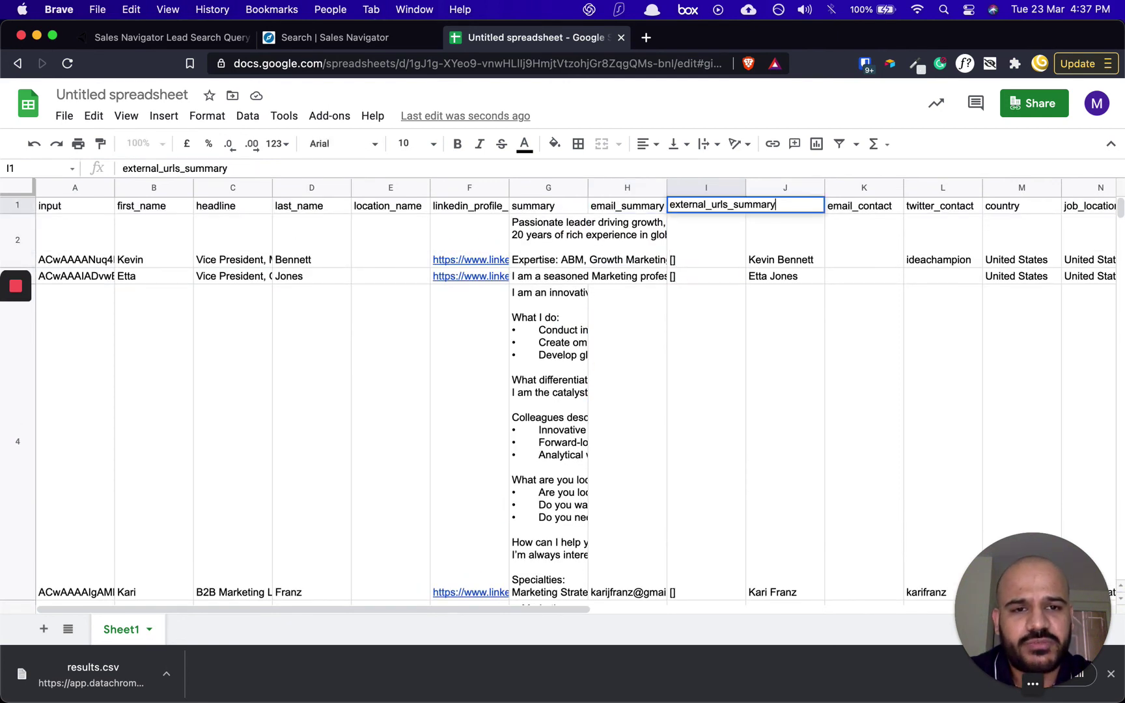
key("Return")
Examine the external_urls_summary values down to row 5 and return to the column header
key("Down")
key("Down")
key("Down")
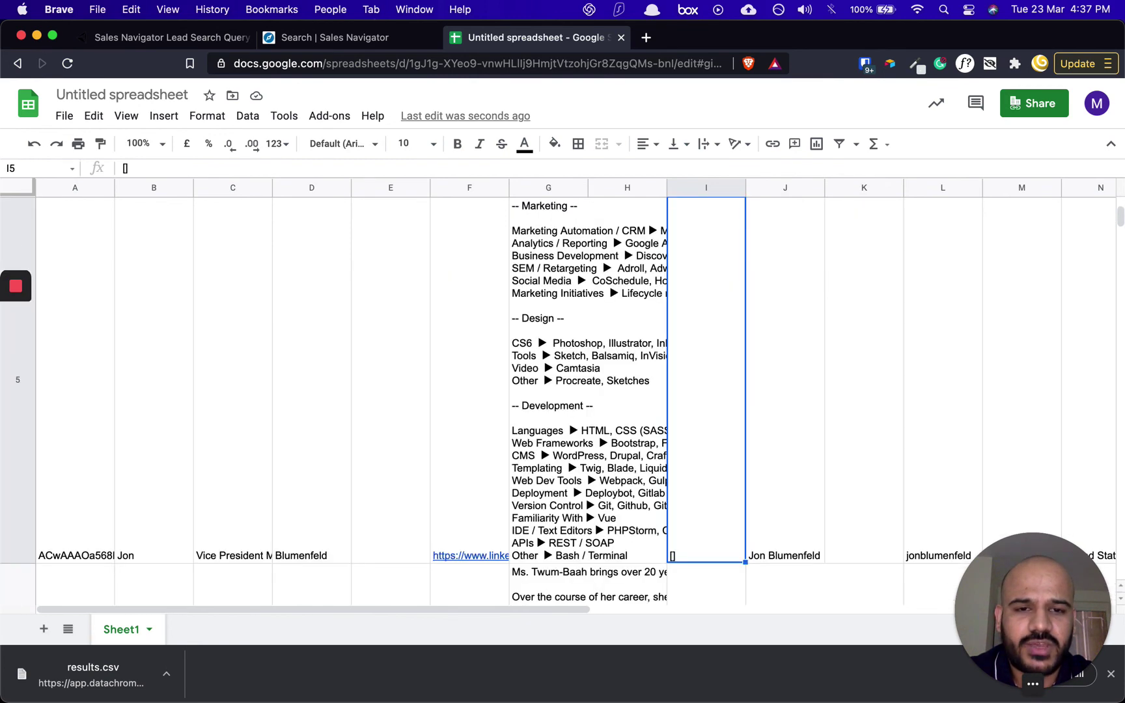
key("Up")
key("Up")
key("Up")
key("Up")
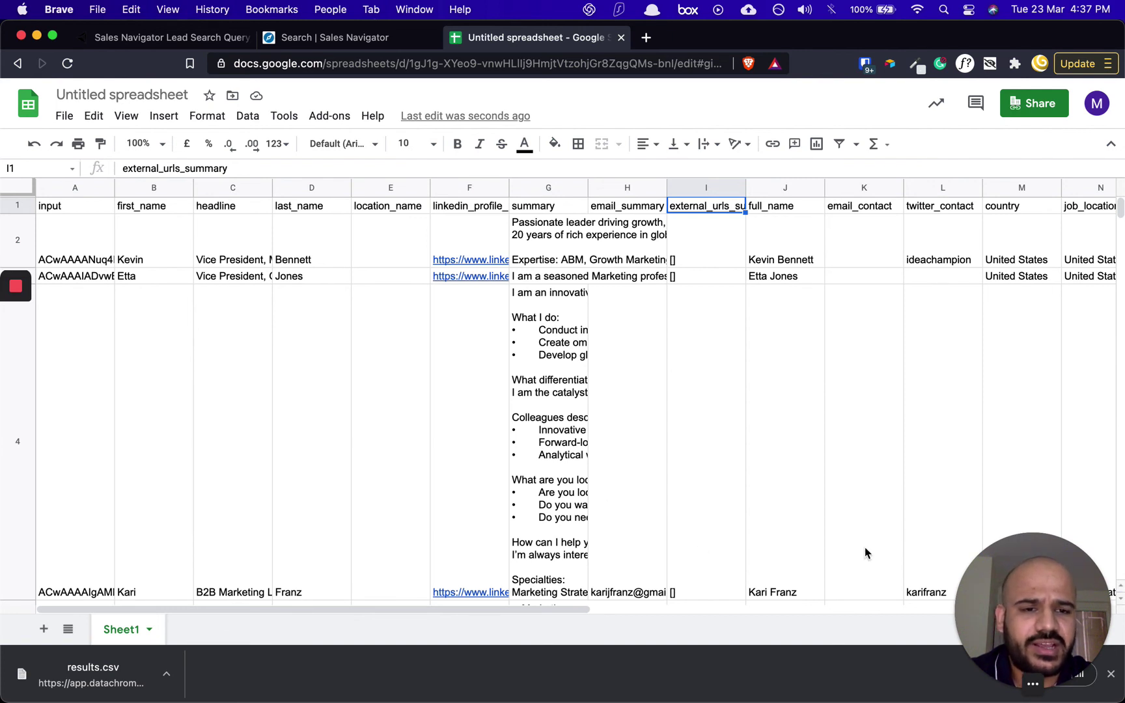
Check the first lead's full_name cell and scan the email_contact column down a few rows and back to its header
left_click_drag(1052, 602, 36, 643)
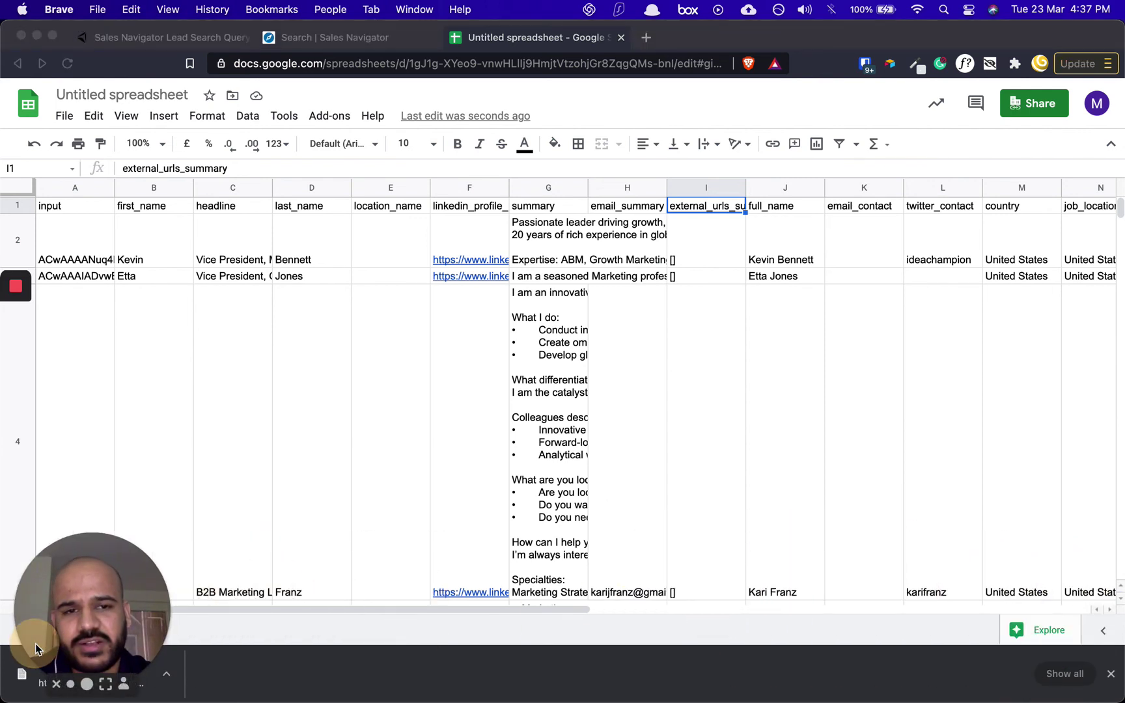
left_click(816, 263)
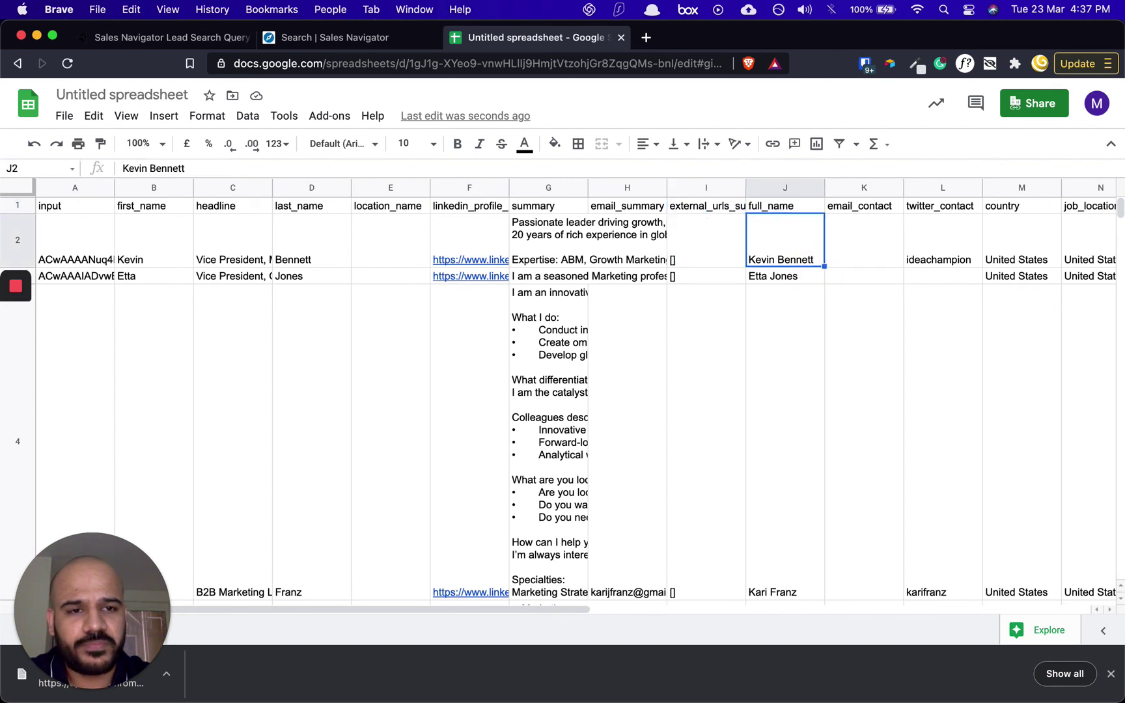
left_click(863, 240)
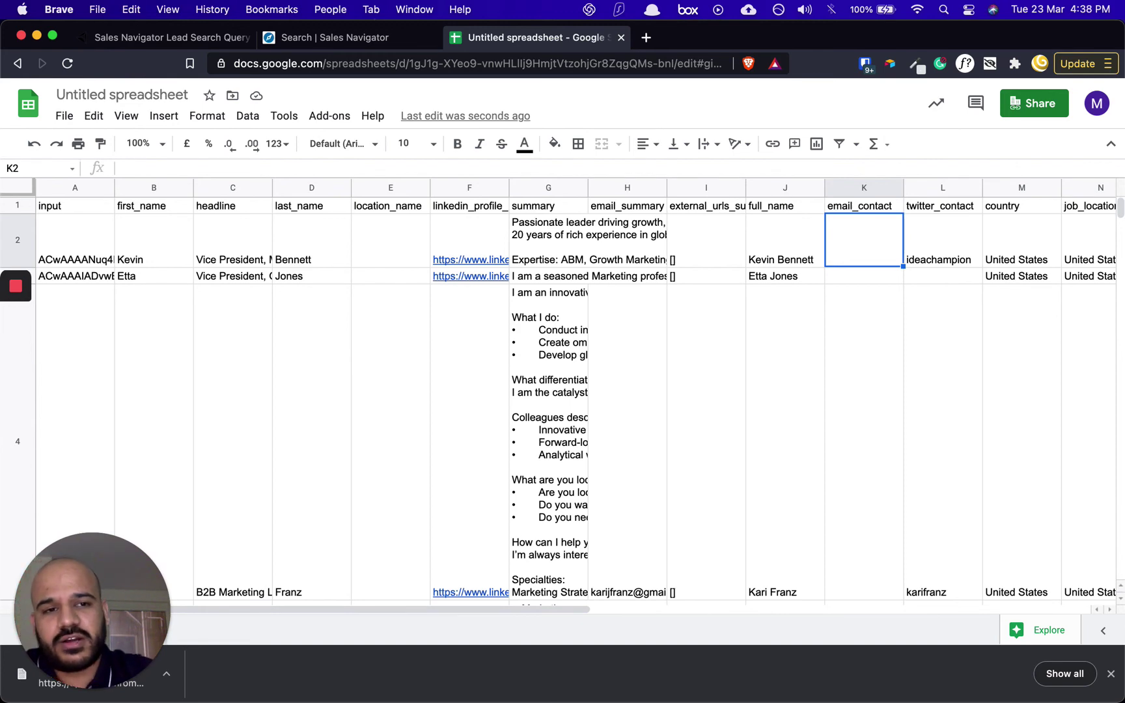
key("Down")
key("Down")
key("Down")
key("Up")
key("Up")
key("Up")
key("Up")
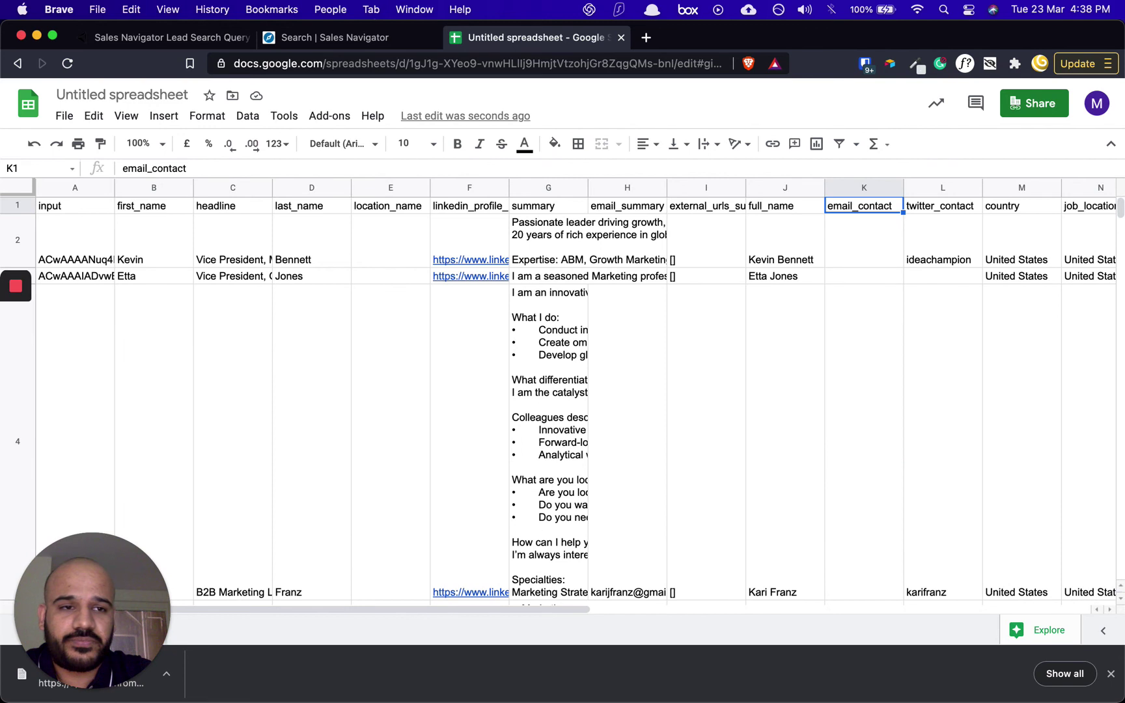
Examine the twitter_contact column over the first few leads and return to its header
key("Right")
key("Down")
key("Down")
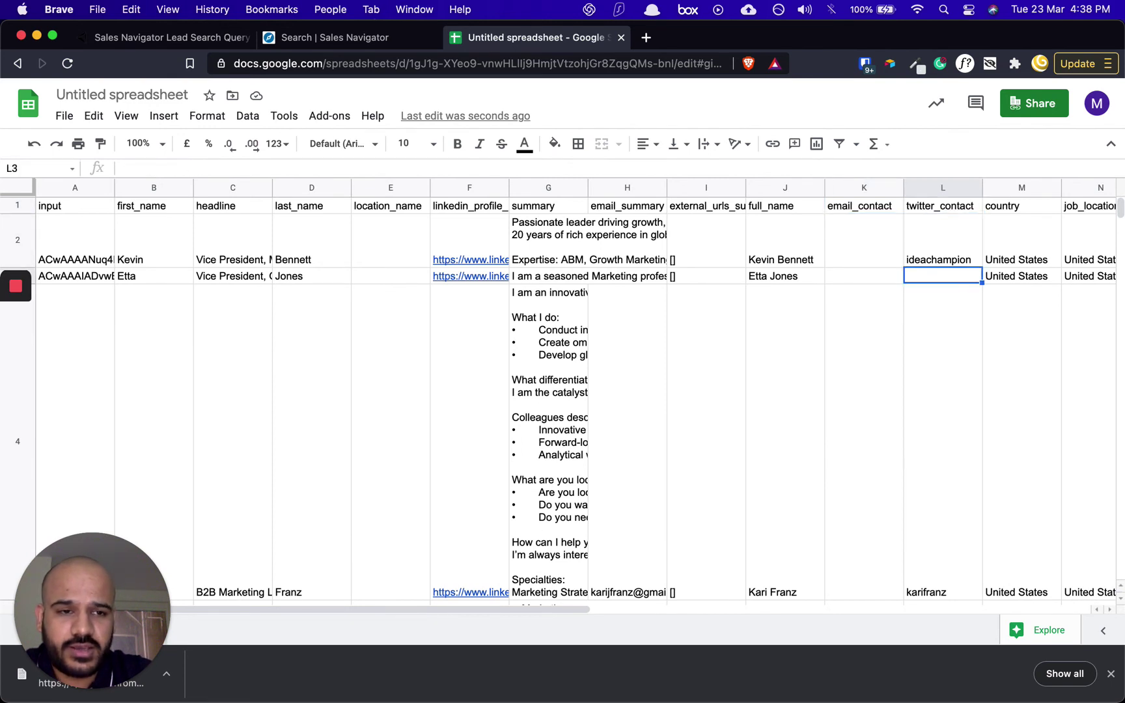
key("Up")
key("Down")
key("Down")
key("Up")
key("Up")
key("Up")
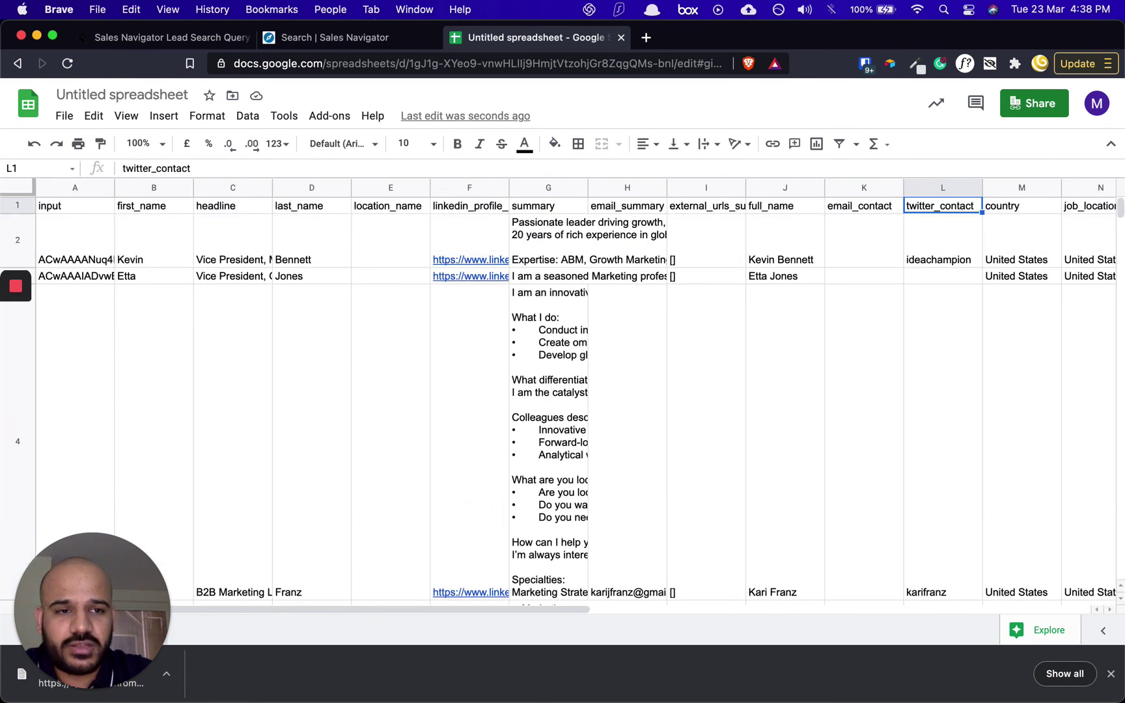
Check the country and job_location columns and the first lead's values in M2 and N2
key("Right")
key("Right")
key("Right")
key("Left")
key("Left")
key("Right")
key("Down")
key("Left")
key("Right")
key("Right")
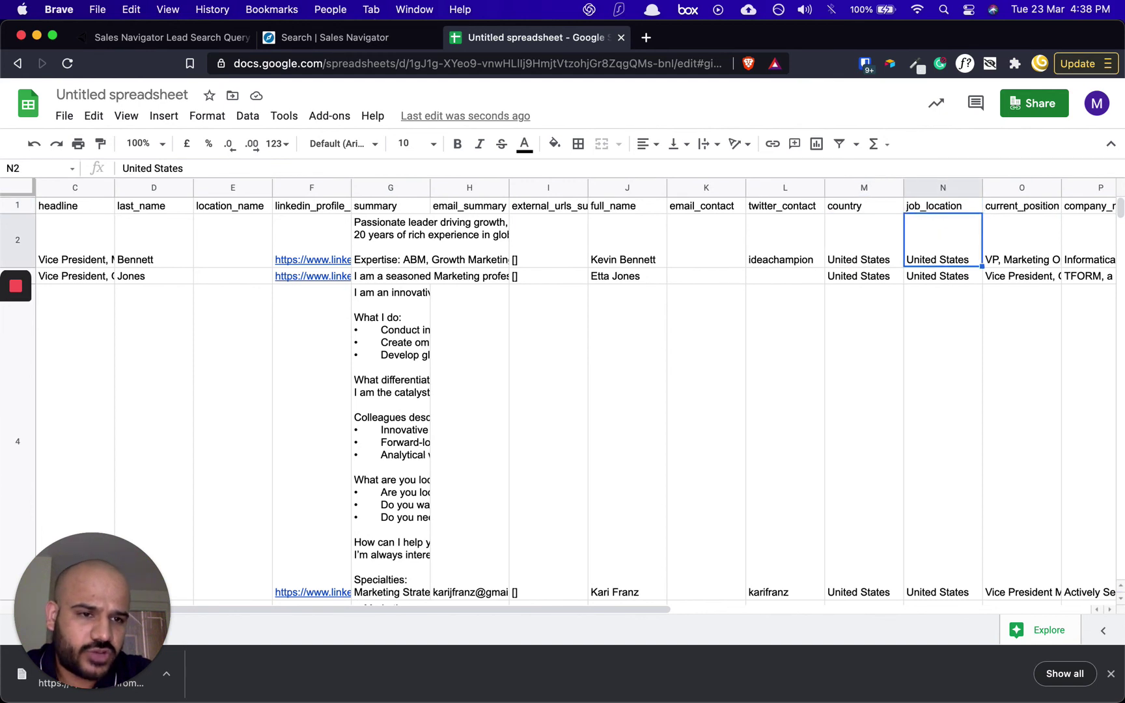
Read the first lead's full current_position text in cell O2
key("Right")
key("Left")
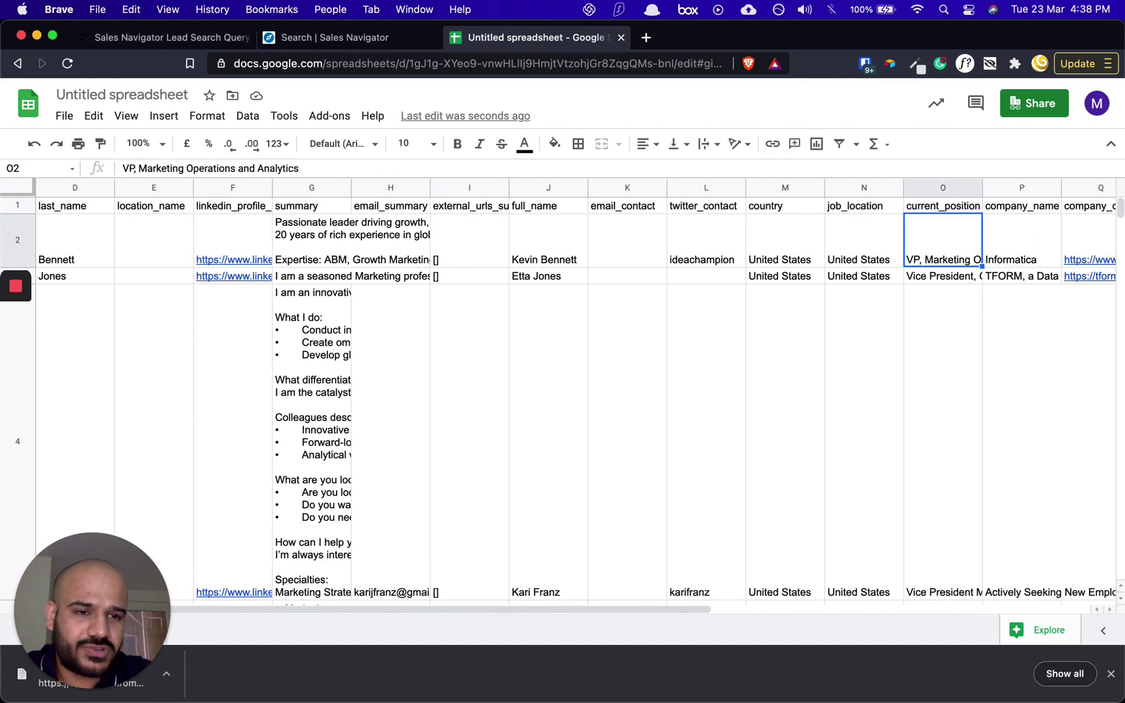
key("Return")
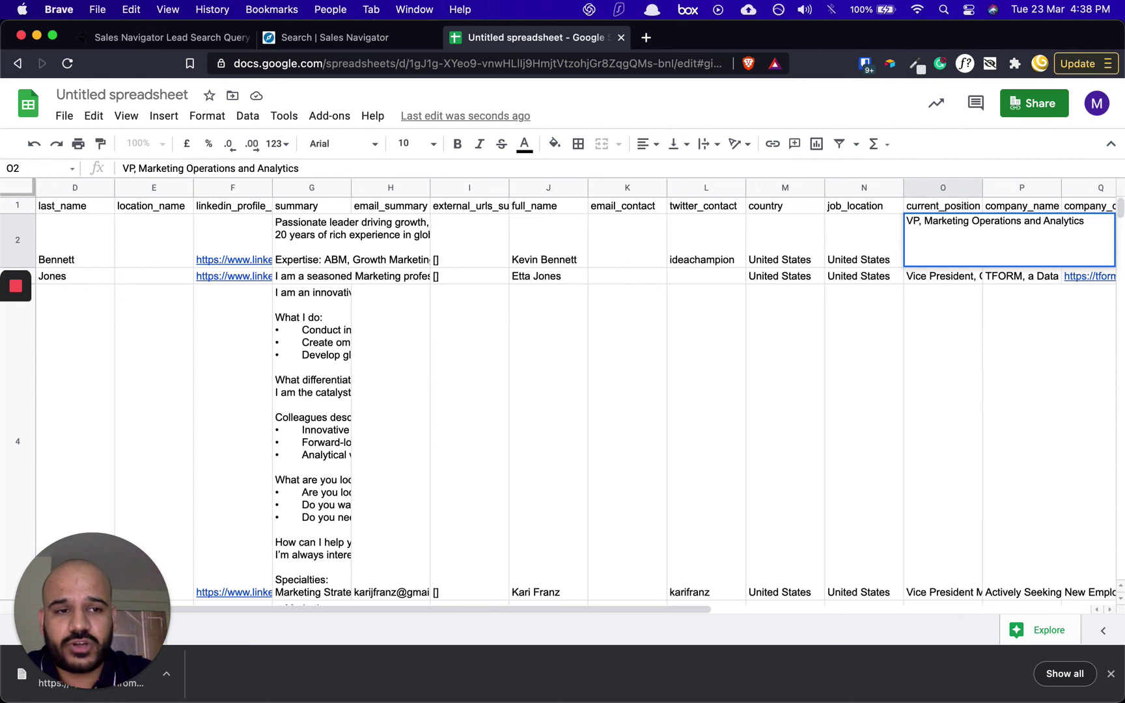
key("Return")
key("Up")
View the first lead's company name in P2 and the full company domain in Q2
key("Right")
key("Right")
key("Left")
key("Return")
key("Escape")
key("Right")
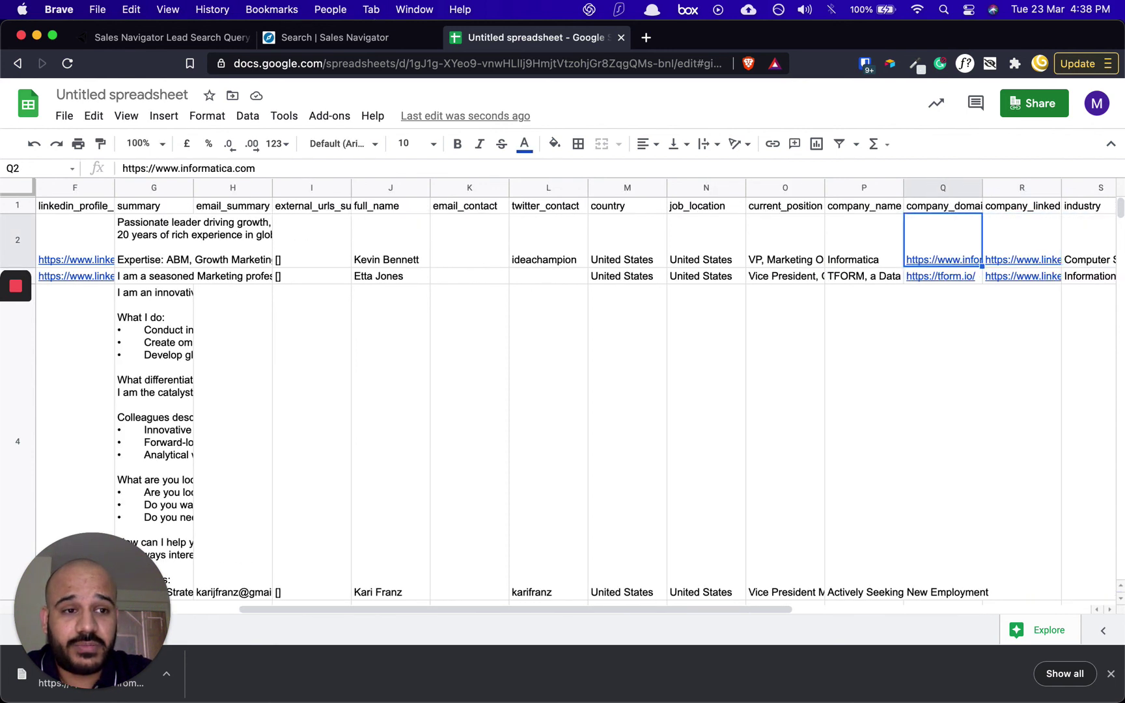
key("Return")
key("Escape")
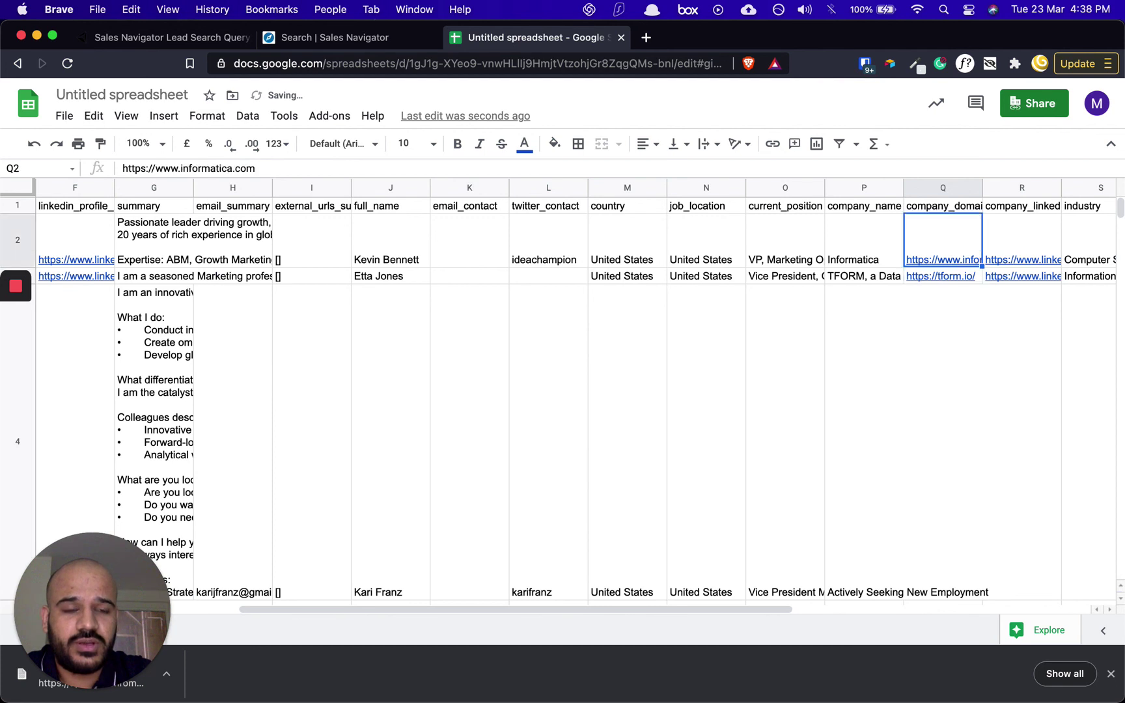
View the first lead's full company LinkedIn address in R2 and the industry in S2
key("Right")
key("Right")
key("Left")
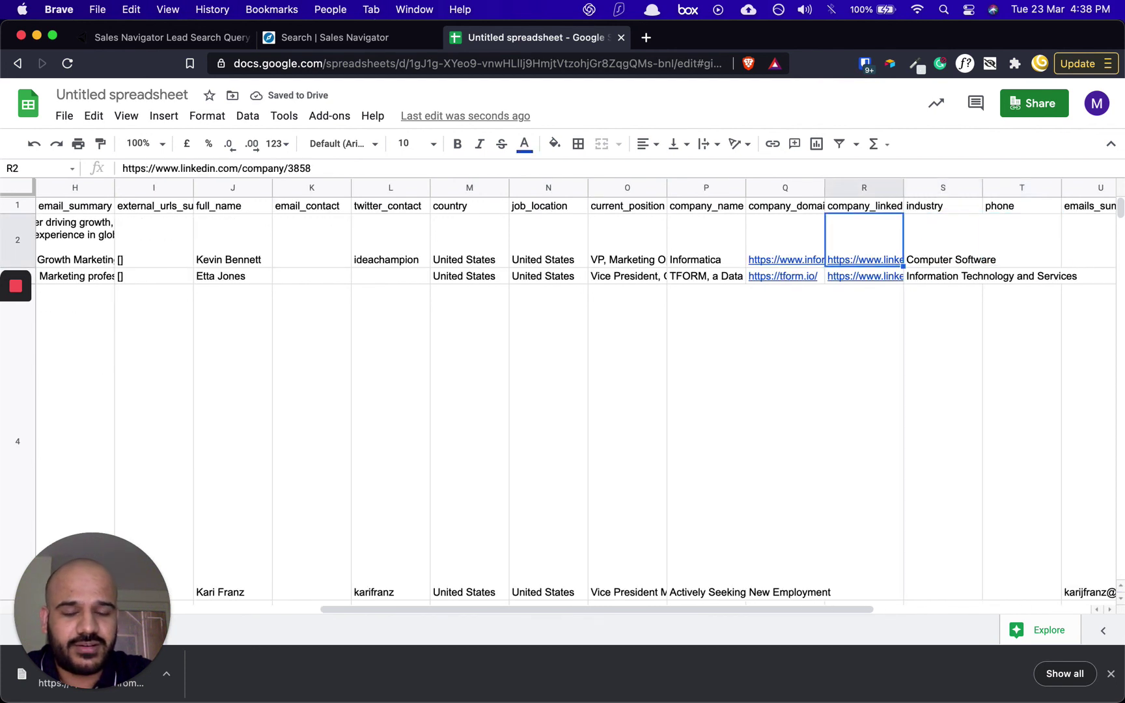
key("Return")
key("Escape")
key("Right")
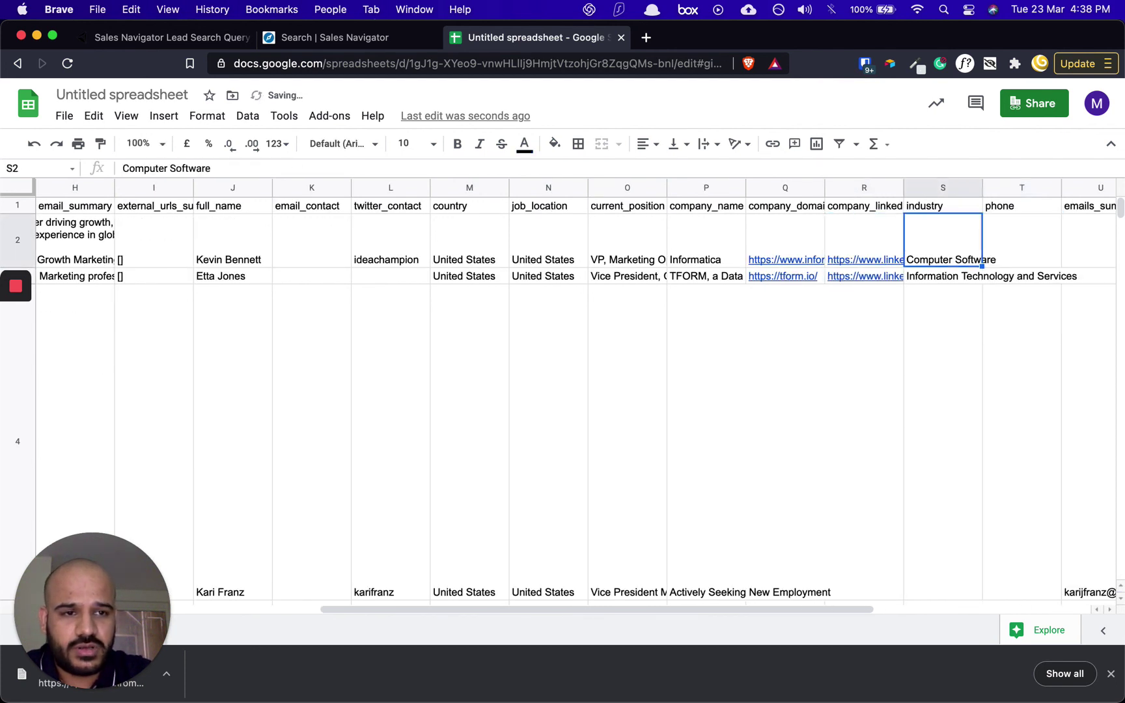
Check the phone and emails_summary columns at the end of the first lead's row
key("Right")
key("Right")
key("Left")
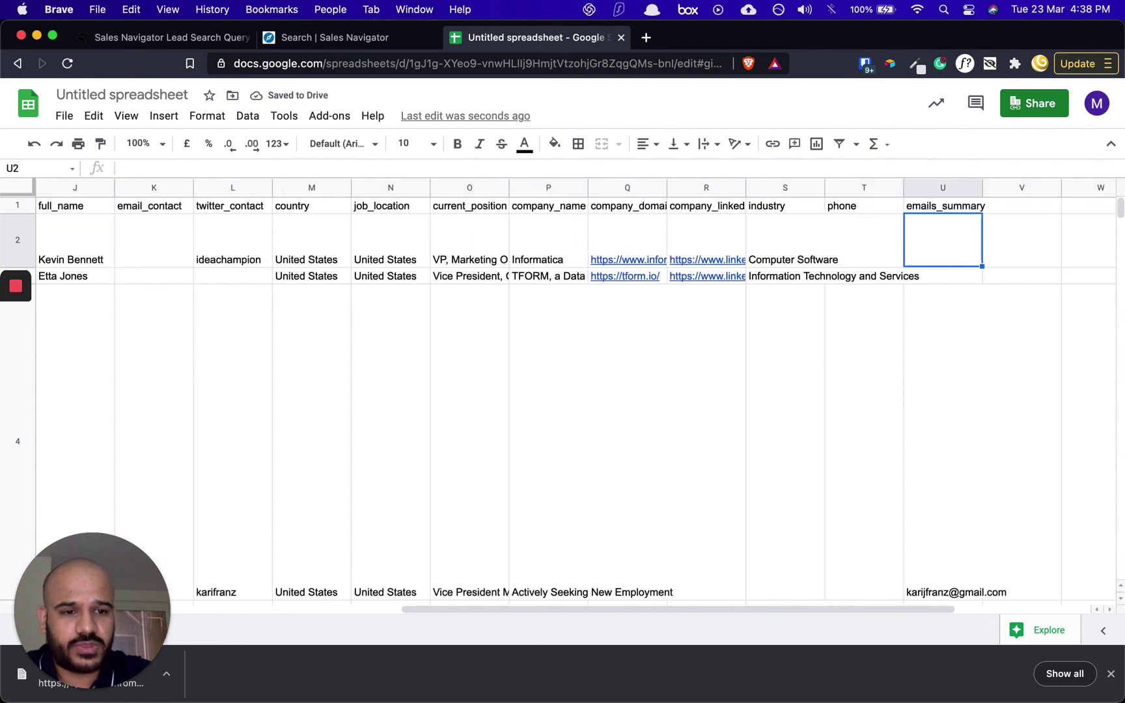
key("Down")
key("Up")
key("Up")
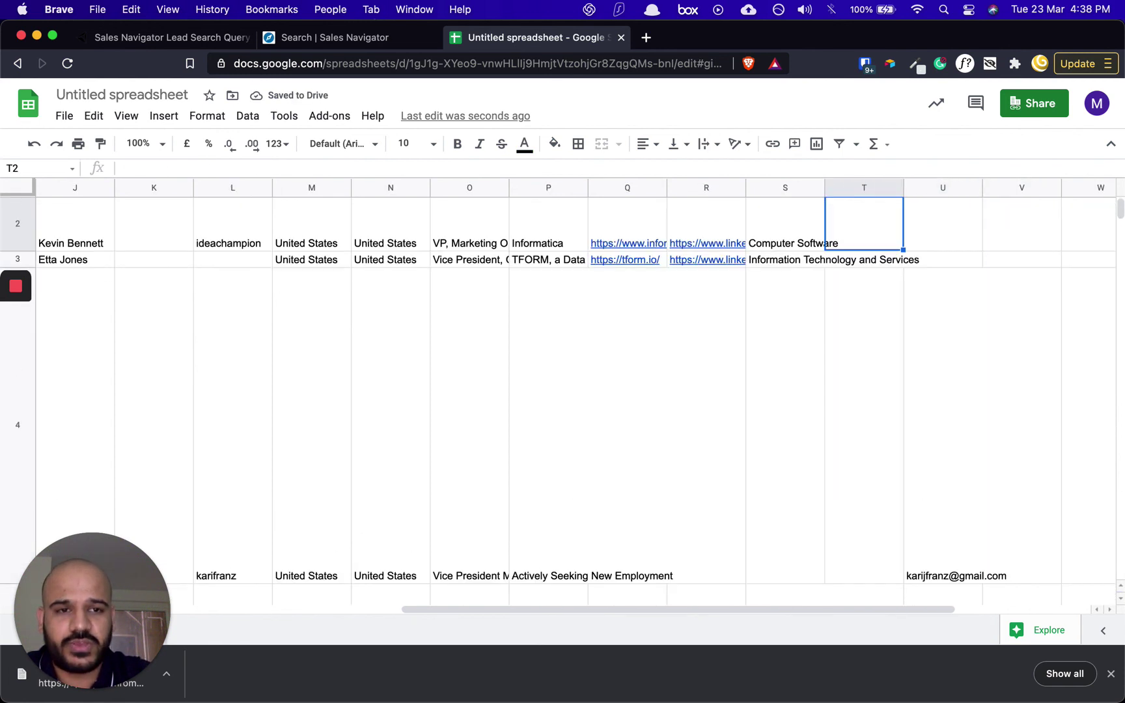
Return to the start of the first lead's row and check the first name and headline cells
key("Left")
key("Home")
key("Down")
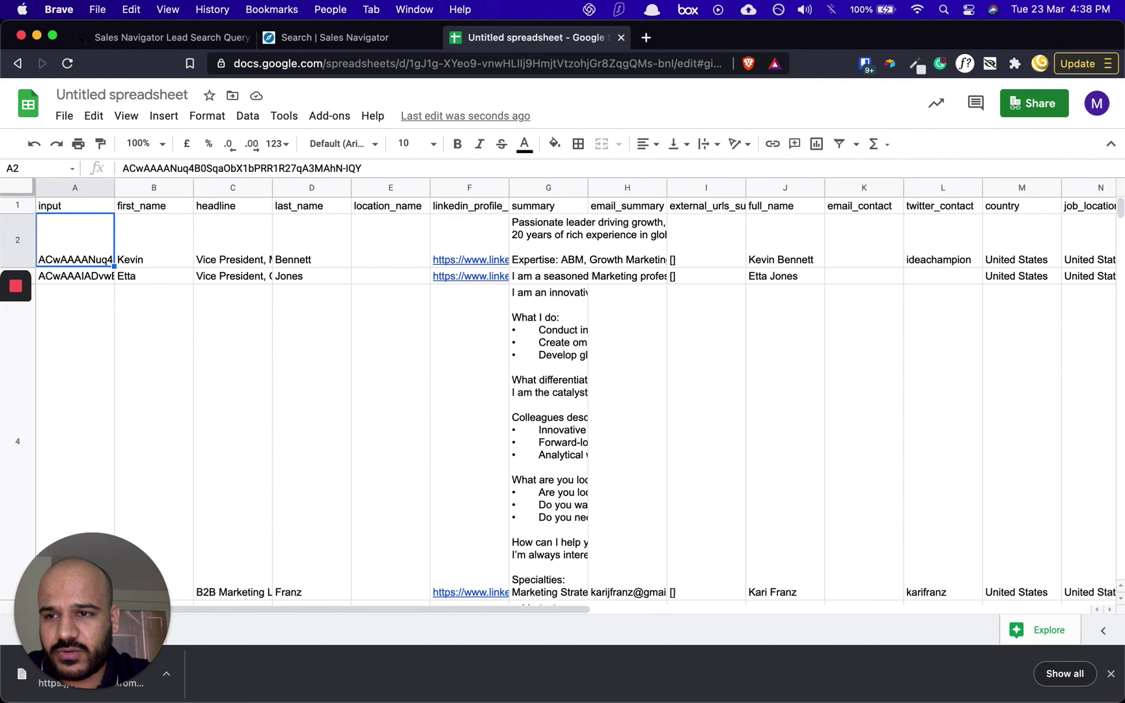
key("Right")
key("Right")
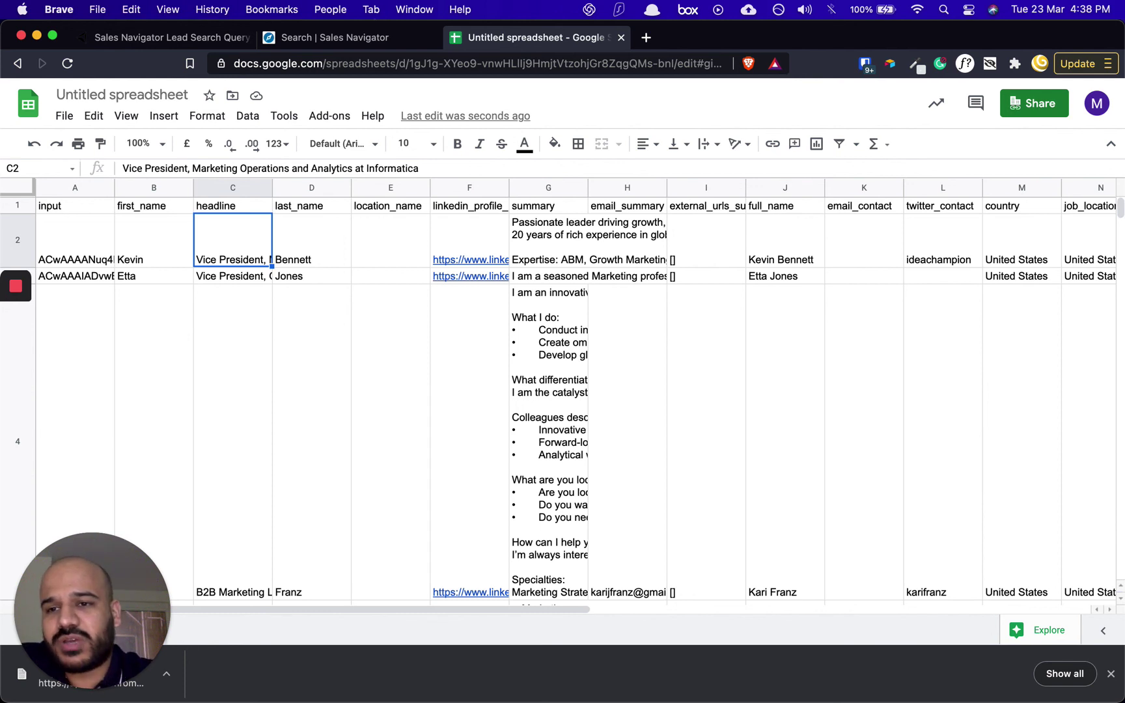
key("Left")
key("Return")
key("Escape")
Look across the first lead's row from the headline past the summary, full name and contact columns
key("Right")
key("Right")
key("Down")
key("Up")
key("Right")
key("Right")
key("Right")
key("Right")
key("Right")
key("Right")
key("Right")
key("Right")
key("Right")
key("Right")
key("Right")
key("Right")
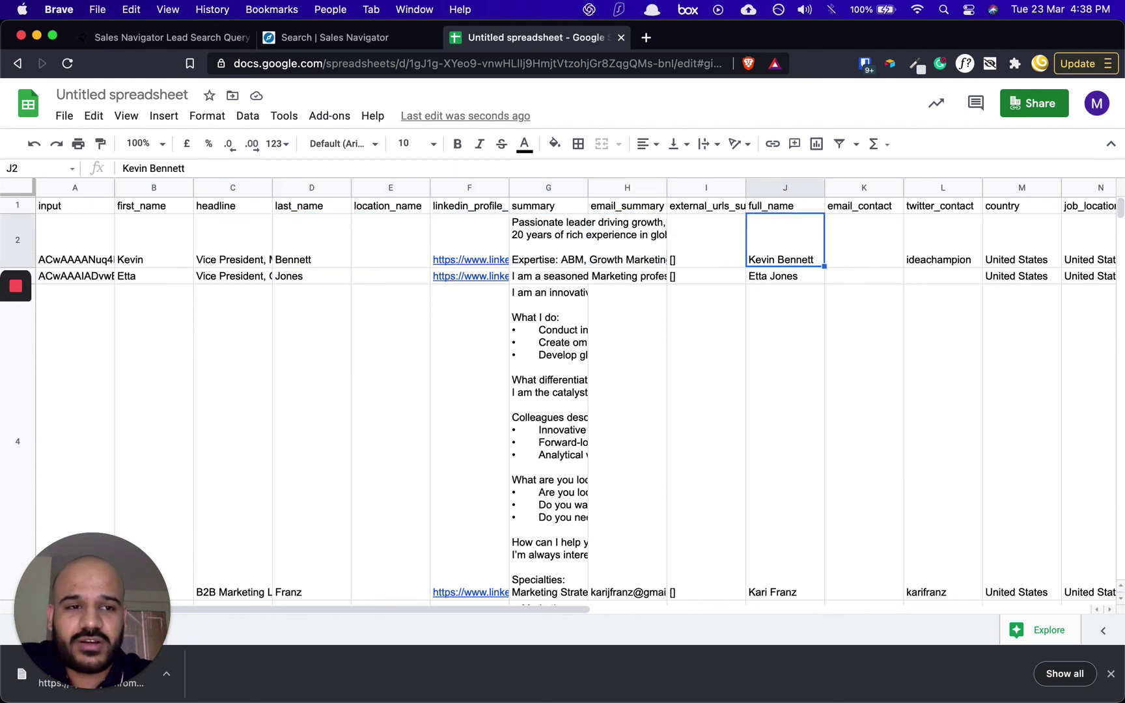
View the full company domain in Q2 again and compare it with the company name in P2
key("Right")
key("Right")
key("Left")
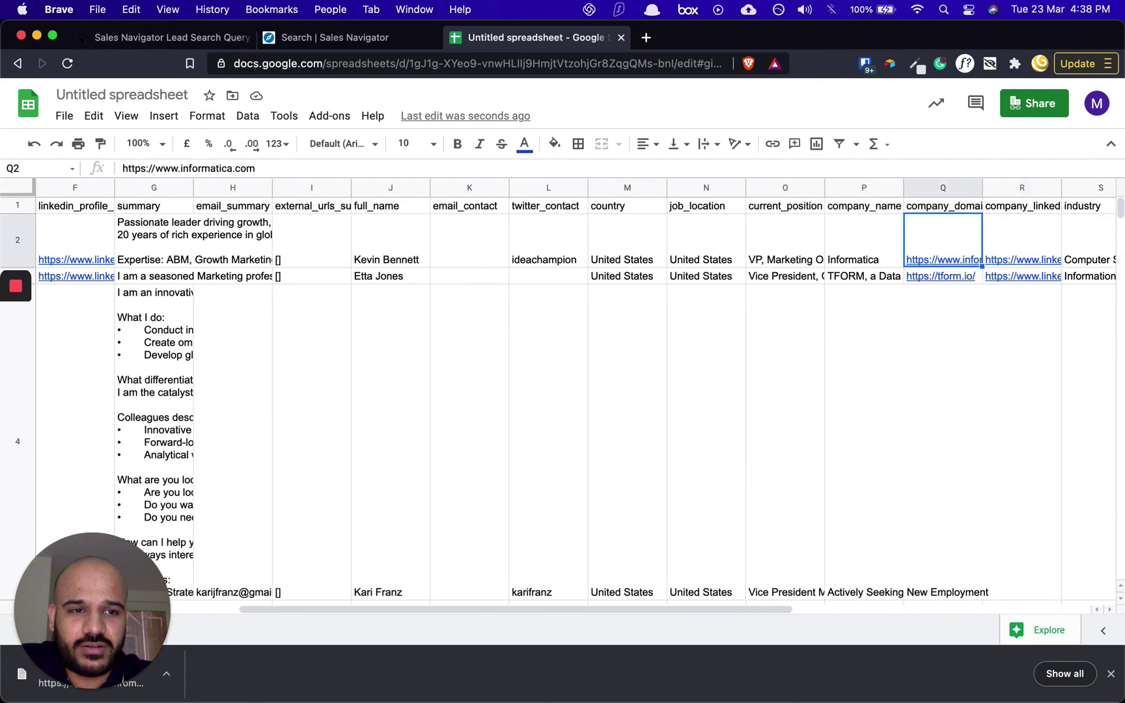
key("Return")
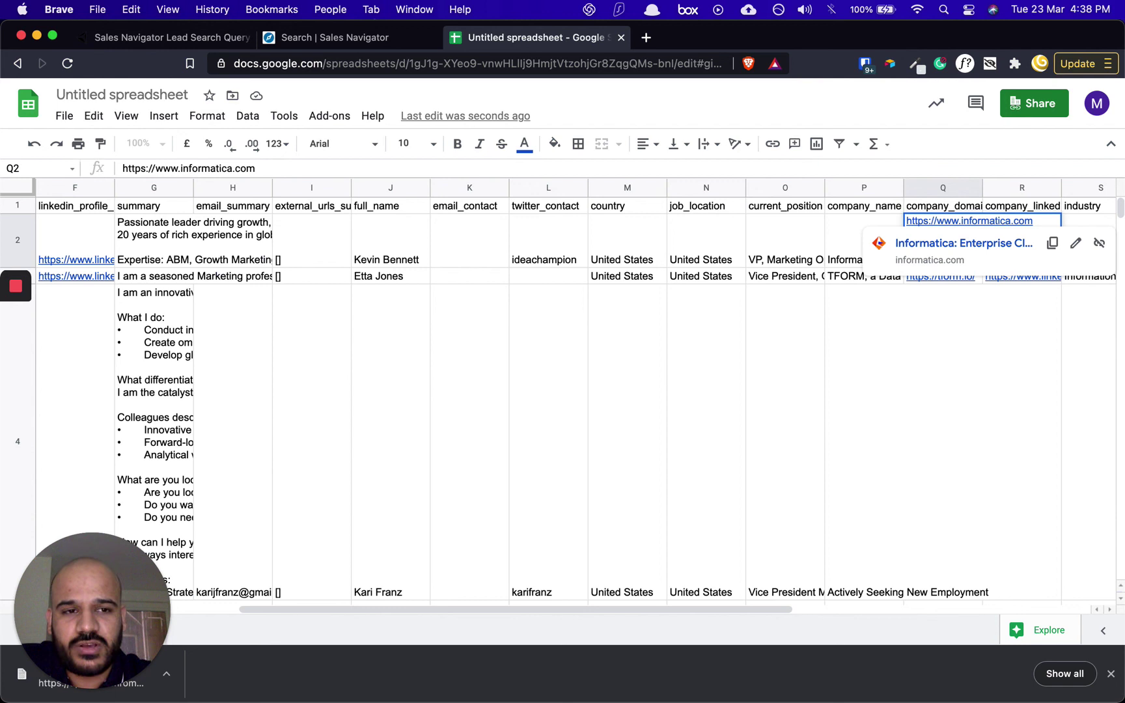
key("Return")
key("Up")
key("Left")
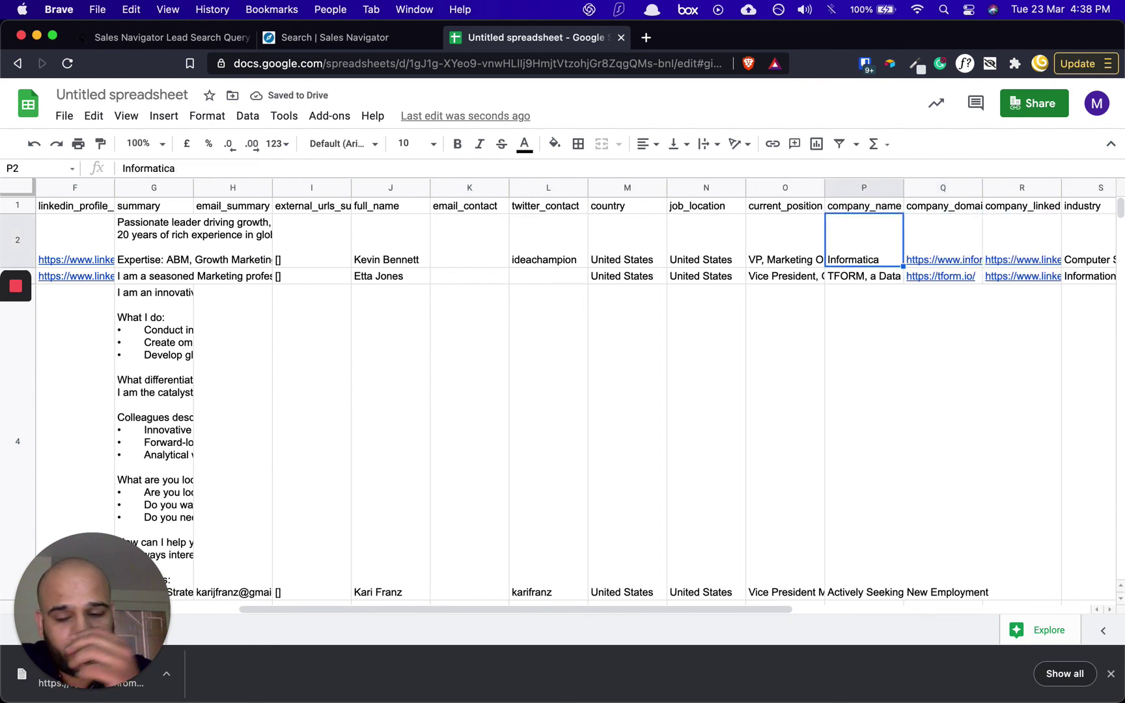
Look back along the first lead's row from company_name through current_position to the email_contact cell in K2
key("Up")
key("Down")
key("Left")
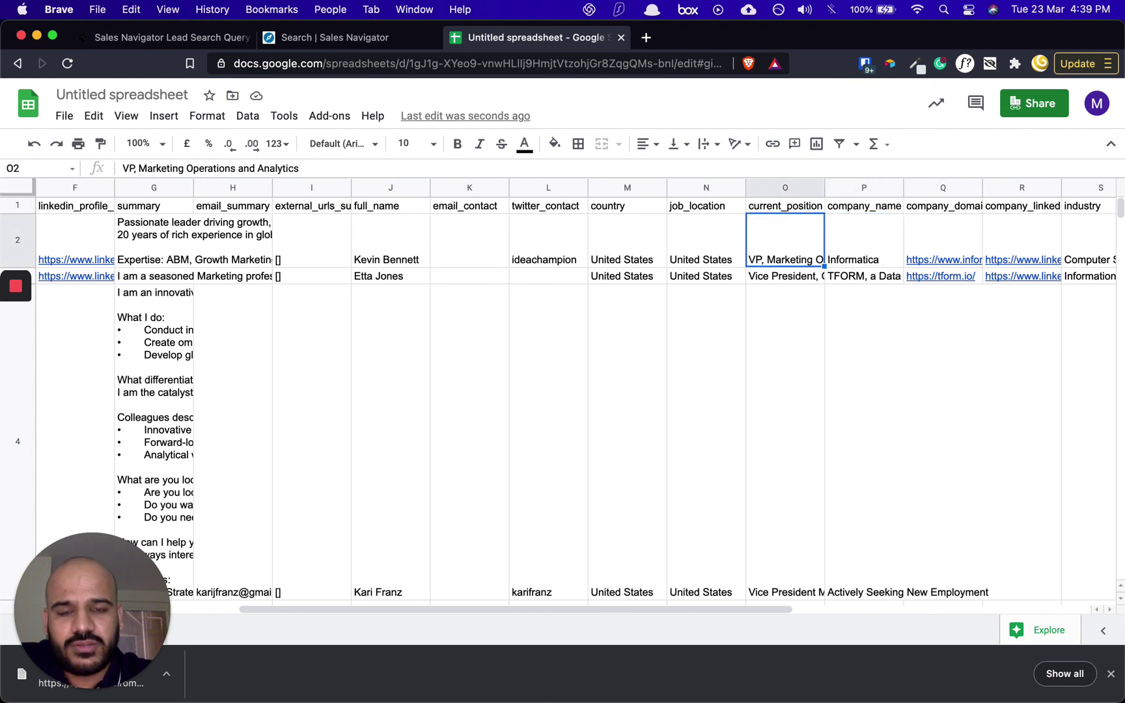
key("Left")
key("Left")
key("Left")
key("Left")
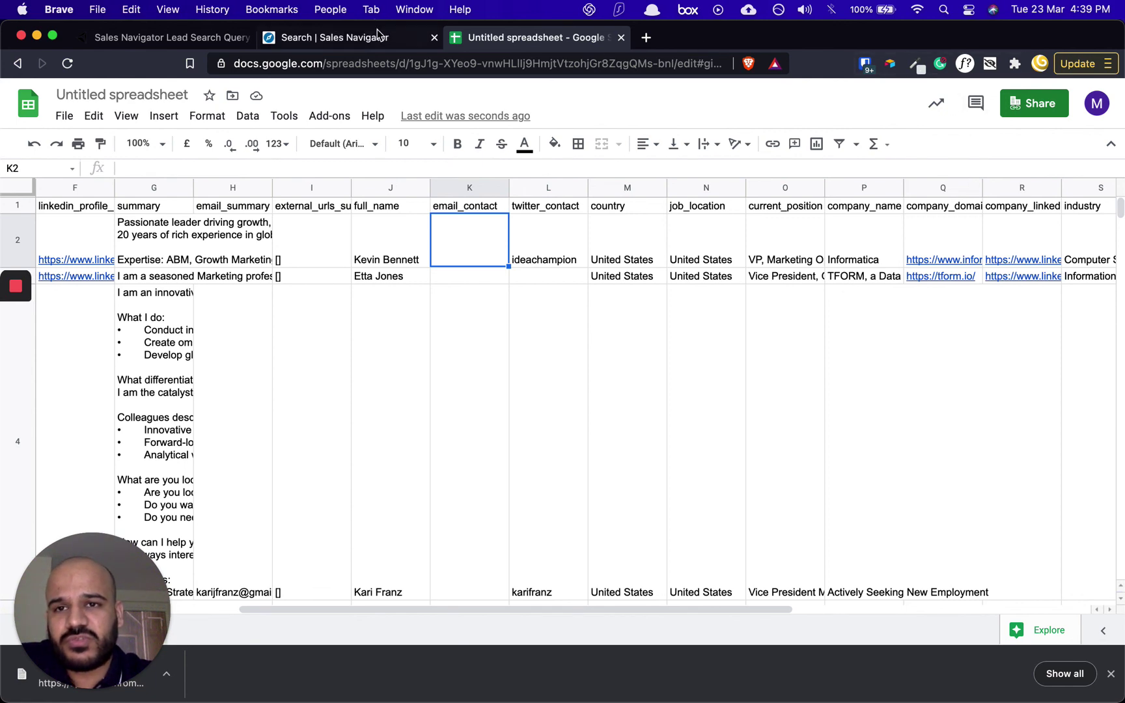
Glance at the Sales Navigator search, return to the spreadsheet and look back along row 4 to its location_name cell
left_click(348, 31)
left_click(501, 37)
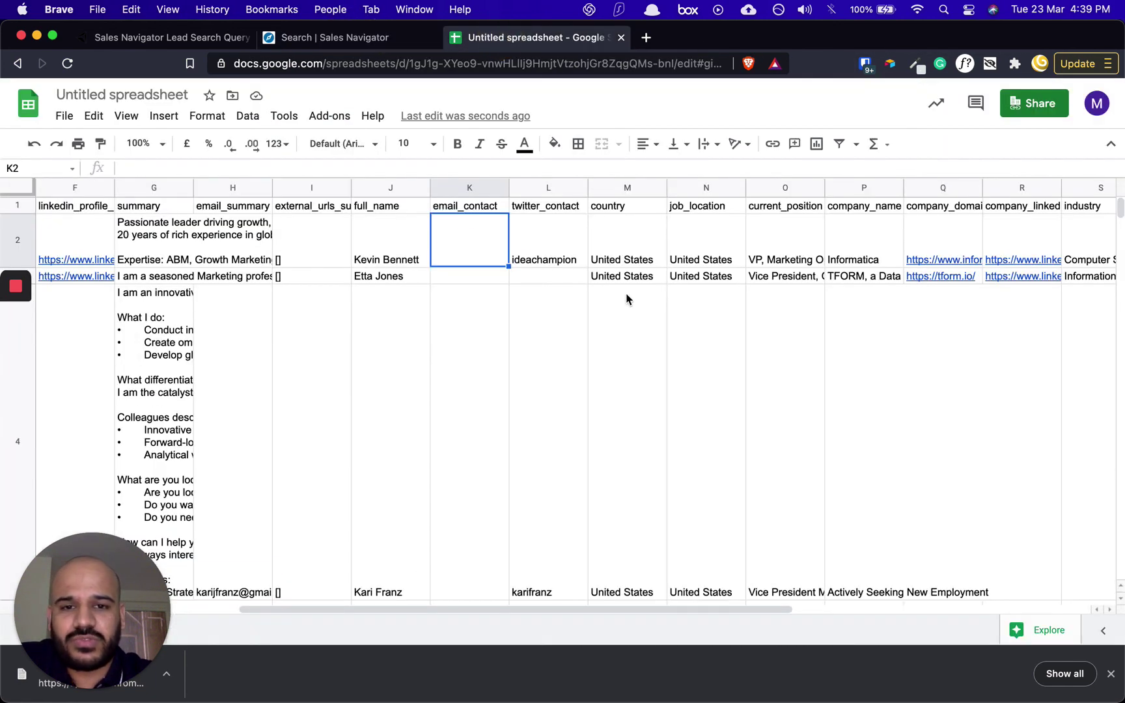
left_click(627, 296)
key("Left")
key("Left")
key("Left")
key("Left")
key("Left")
key("Left")
key("Left")
key("Left")
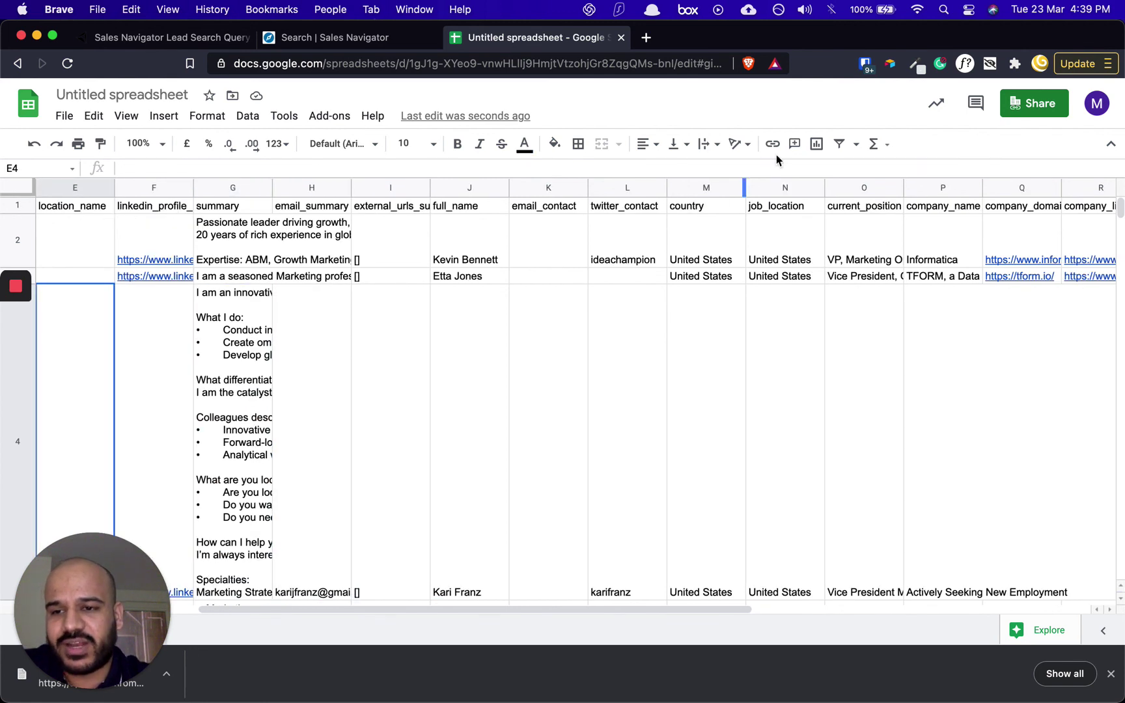
Look back over the row 4 headline and return to the first lead's input and first_name cells in row 2
left_click_drag(112, 553, 1051, 554)
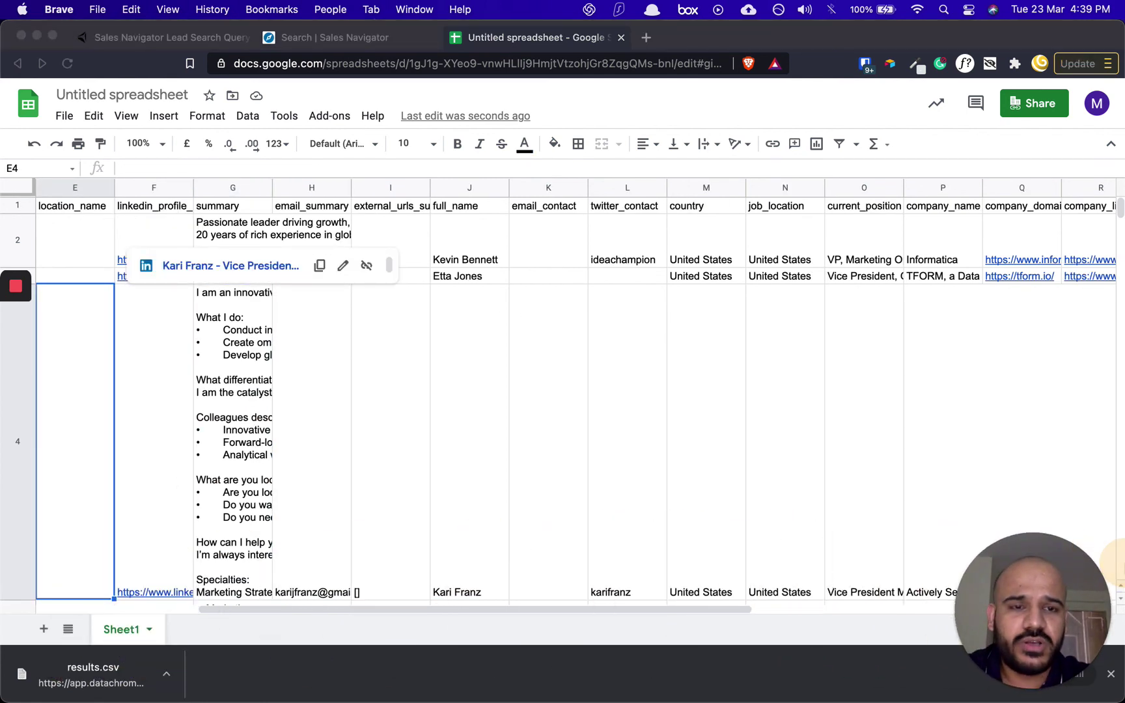
key("Left")
key("Left")
key("Left")
key("Left")
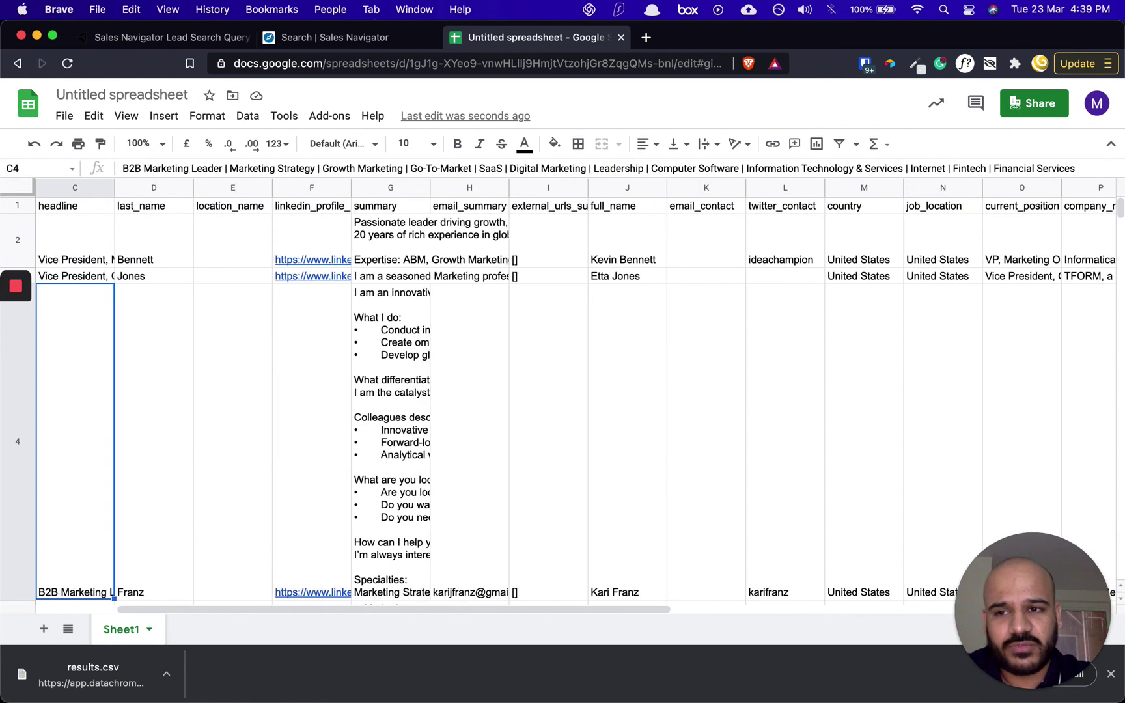
key("Up")
key("Up")
key("Up")
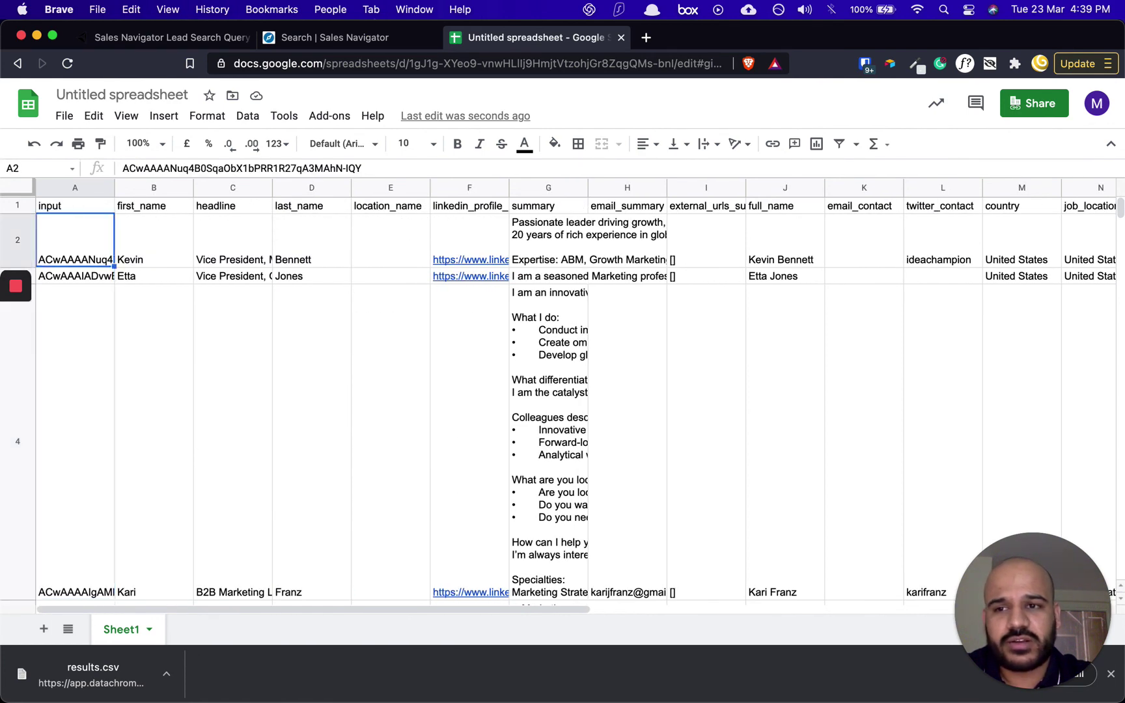
key("Right")
key("Down")
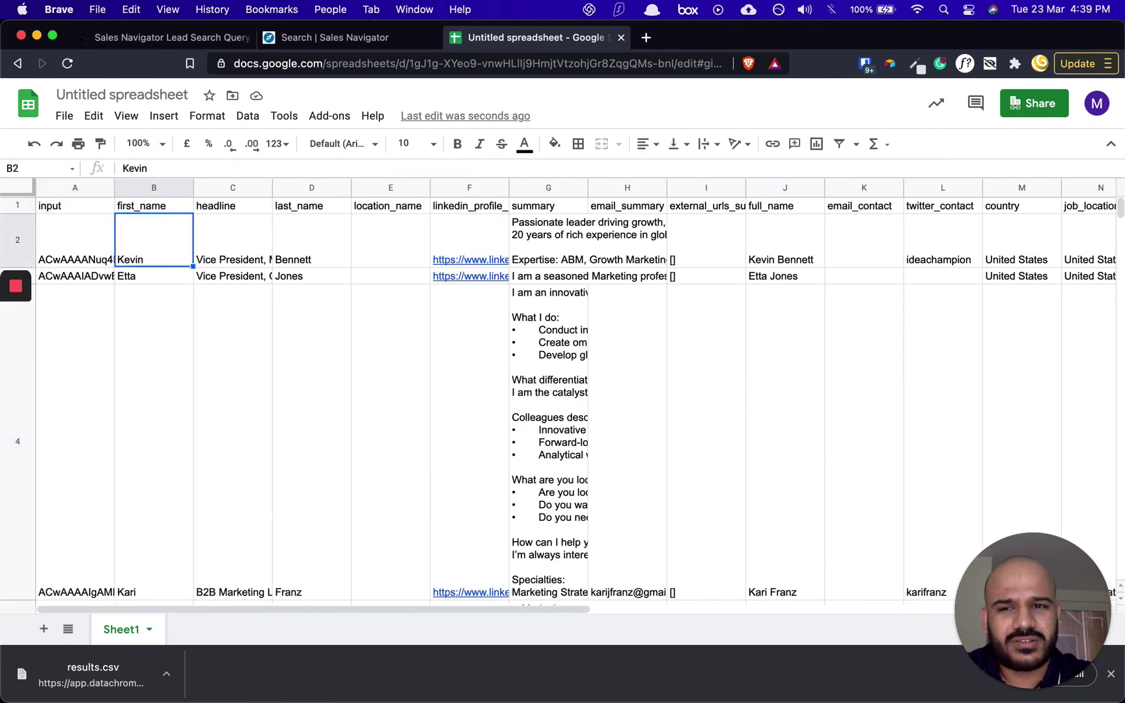